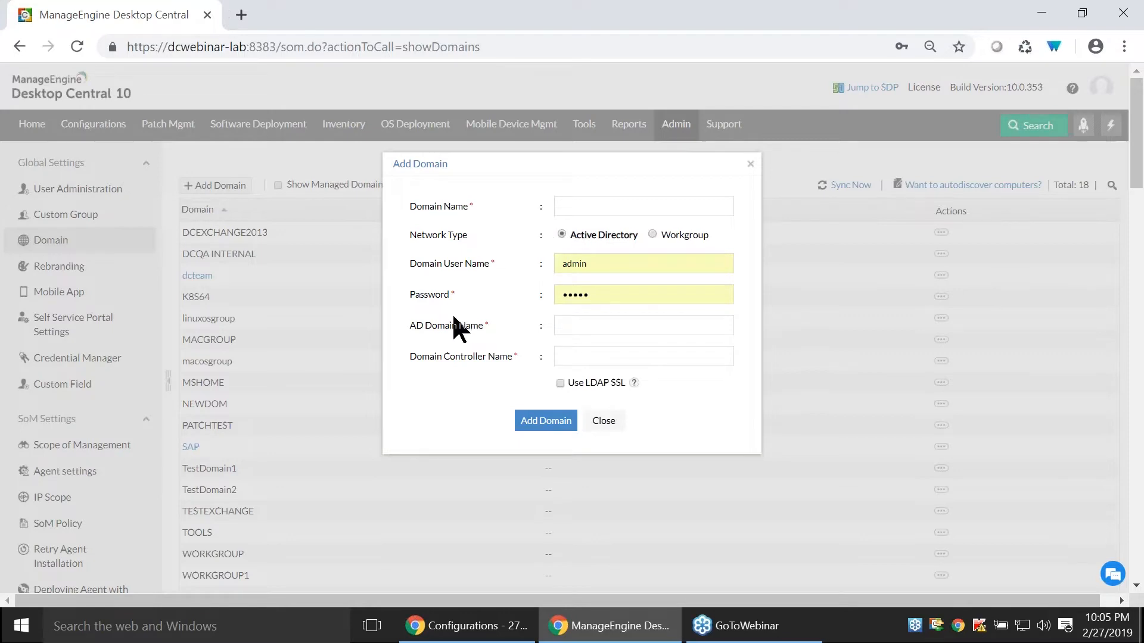
- Review the required Active Directory fields in the Add Domain form, from domain name to AD domain name
left_click_drag(411, 205, 470, 206)
left_click(414, 274)
left_click_drag(410, 263, 447, 323)
left_click(468, 297)
left_click(448, 324)
- Search Windows for cmd to bring up Command Prompt, clearing the search text at the end
left_click(234, 626)
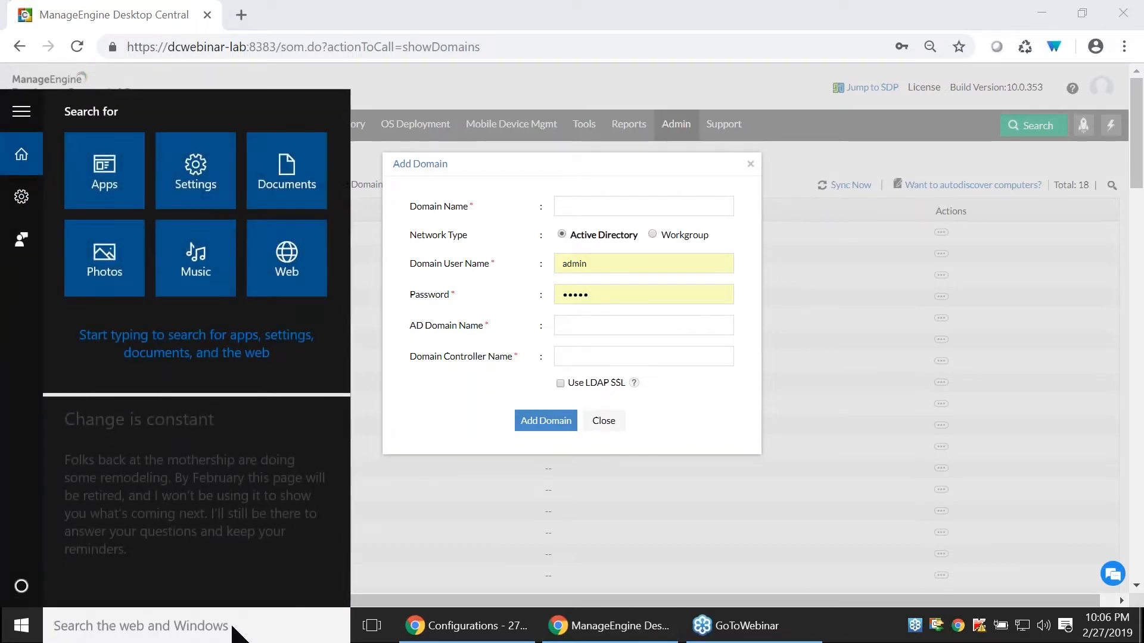
type("cmd")
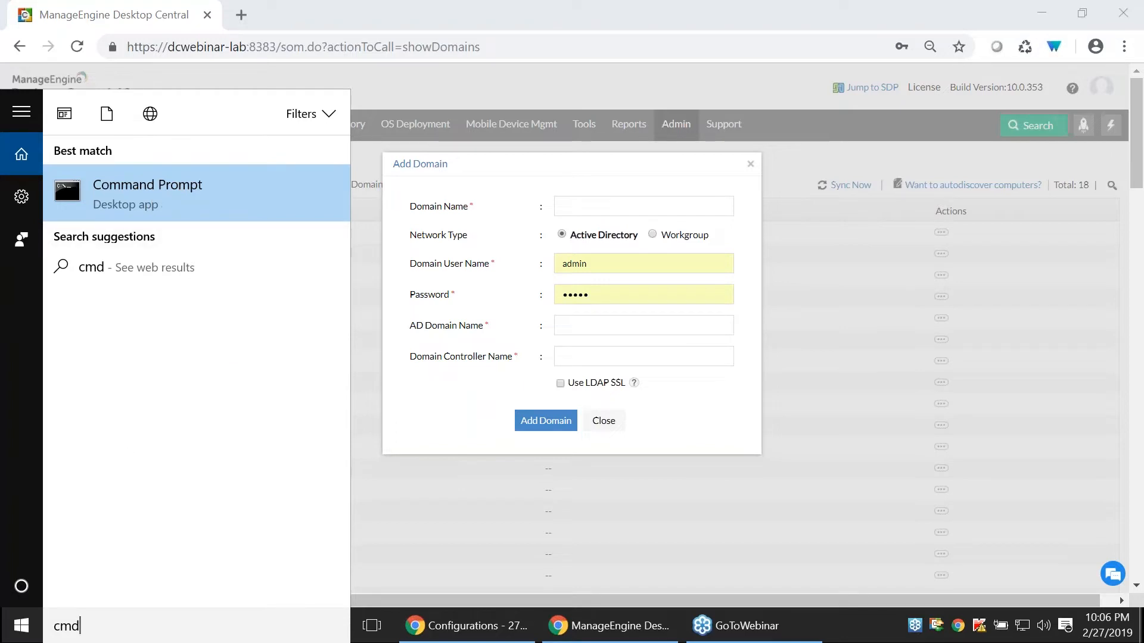
key("BackSpace")
key("BackSpace")
type("cm")
key("BackSpace")
key("BackSpace")
type("md")
key("BackSpace")
key("BackSpace")
key("BackSpace")
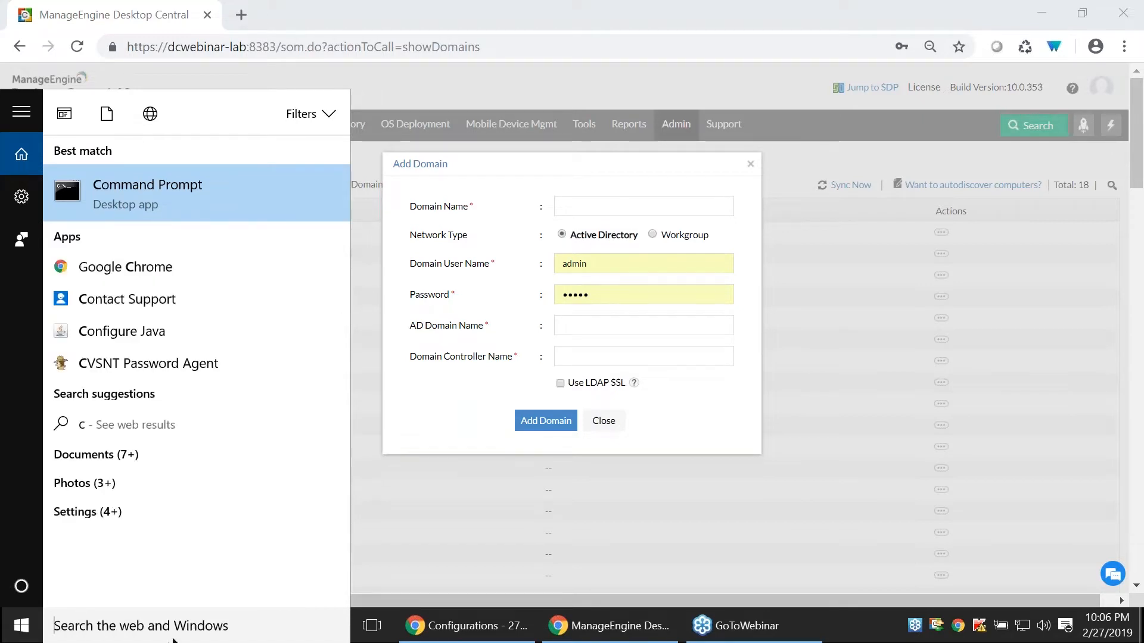
- Close the Add Domain form without adding a domain and look through the domain list
left_click(603, 423)
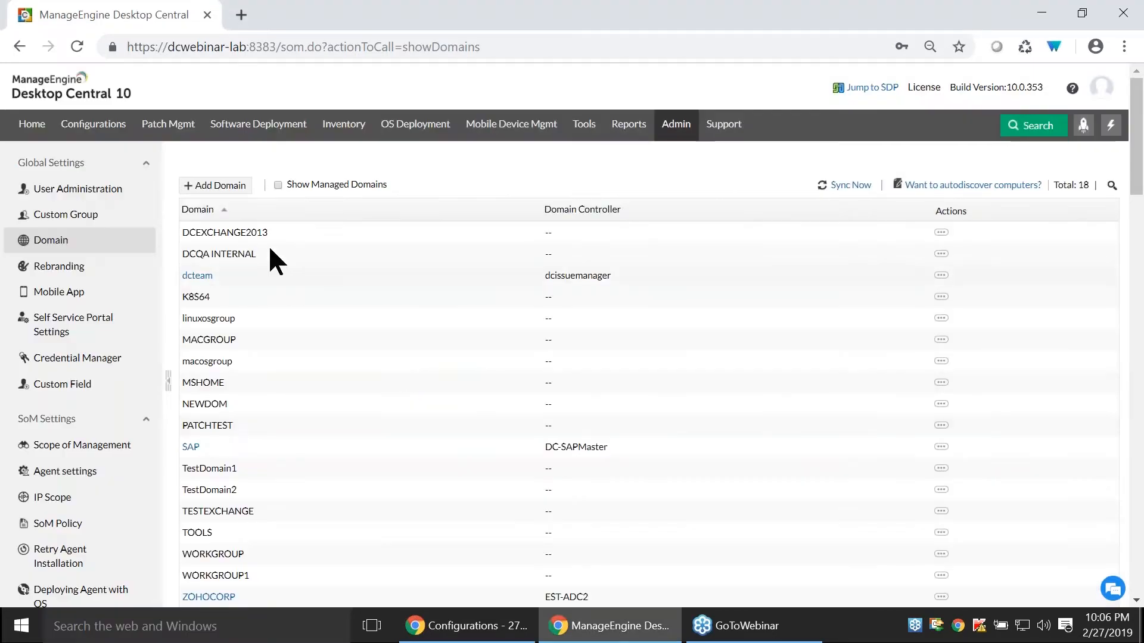
scroll(265, 280, "down", 1)
scroll(268, 286, "down", 10)
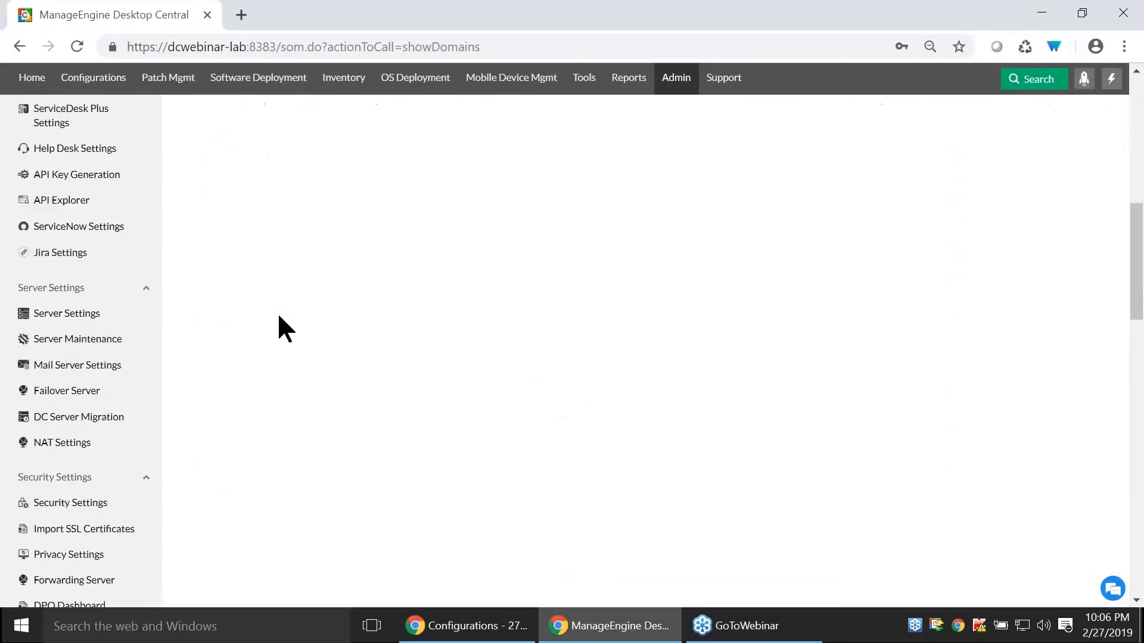
scroll(280, 292, "up", 7)
scroll(303, 371, "up", 3)
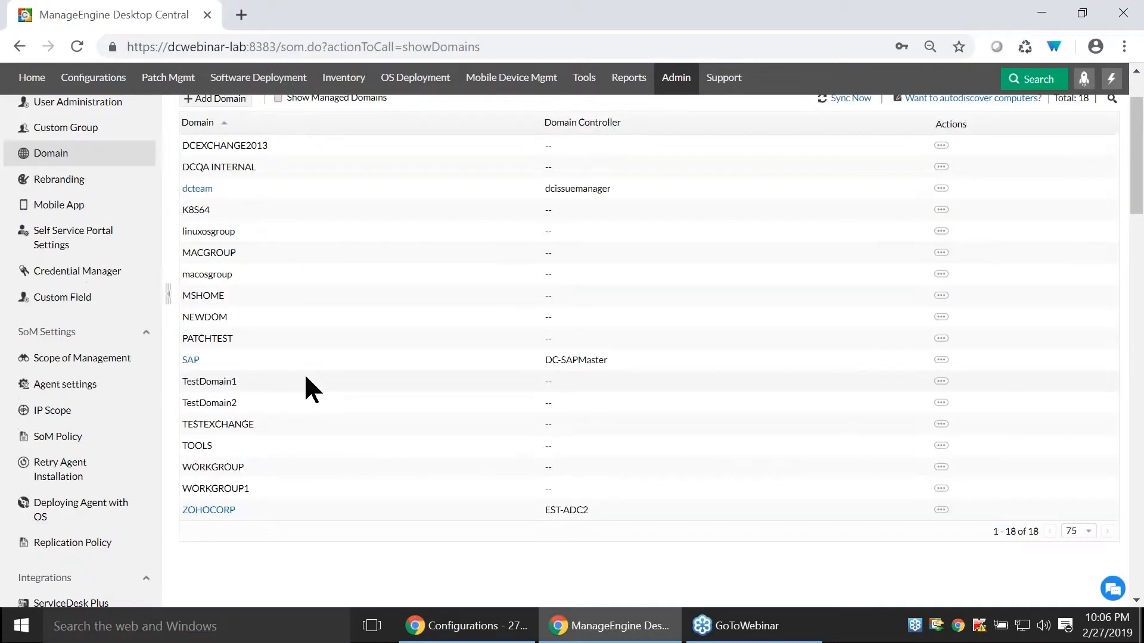
scroll(304, 373, "up", 2)
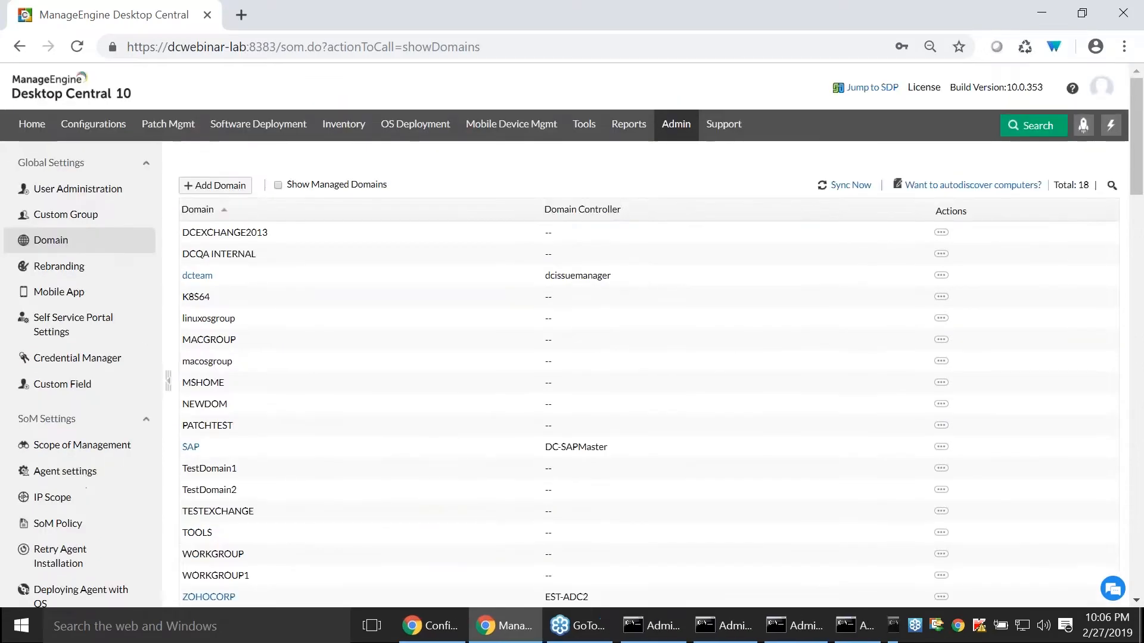
- Review the Add Domain form's fields for the Workgroup network type and close the form without adding a domain
left_click(215, 186)
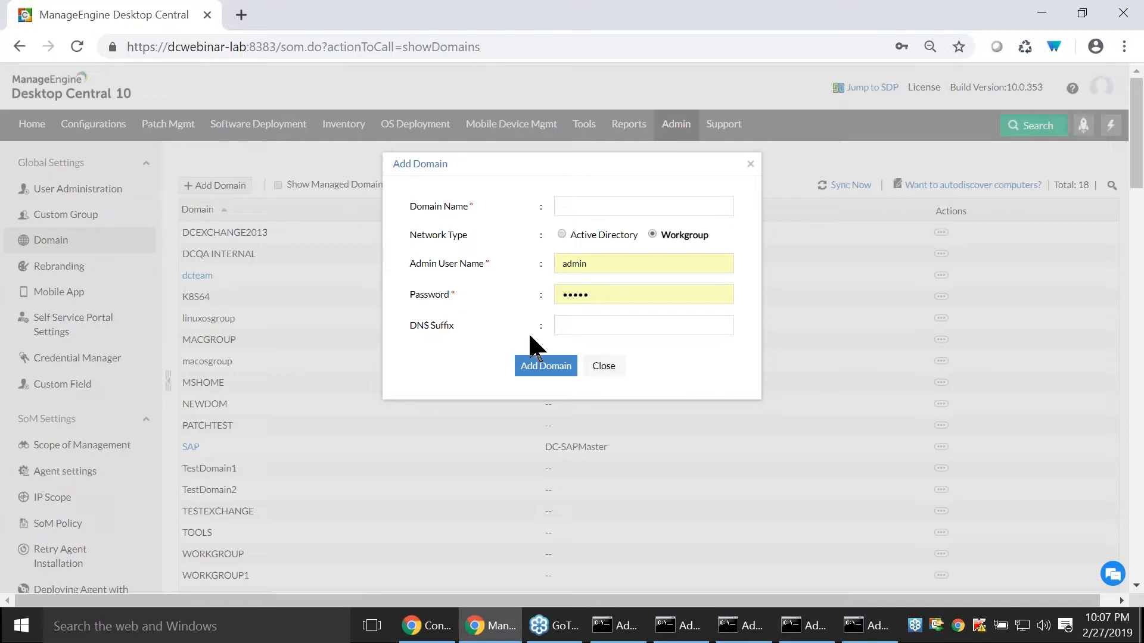
left_click(603, 367)
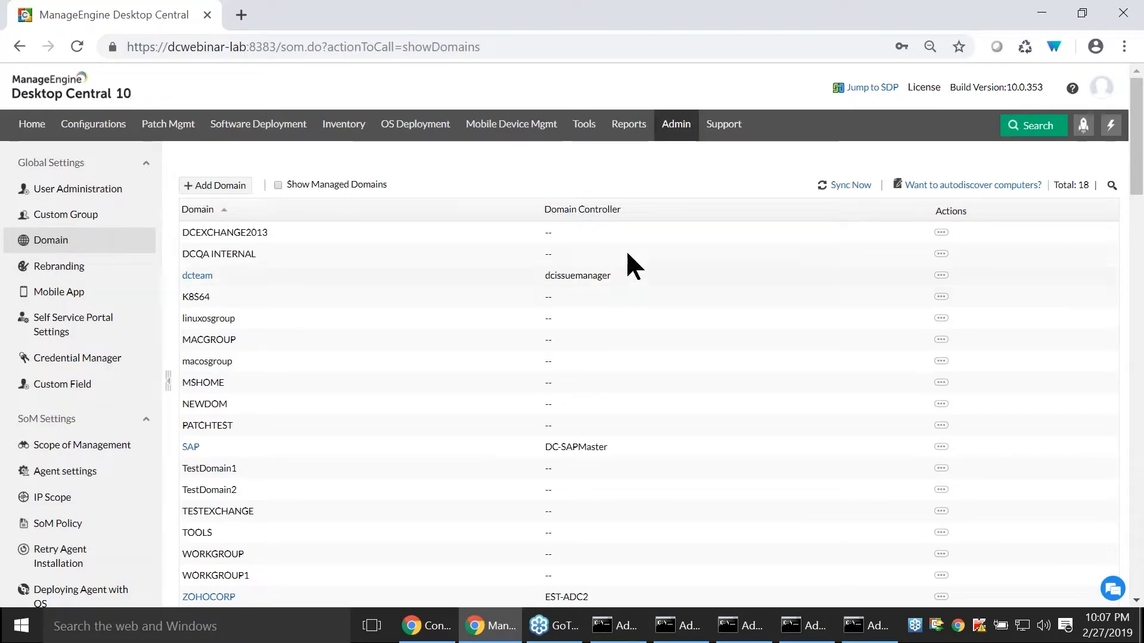
- Open the list of managed computers in the Scope of Management settings
left_click(675, 126)
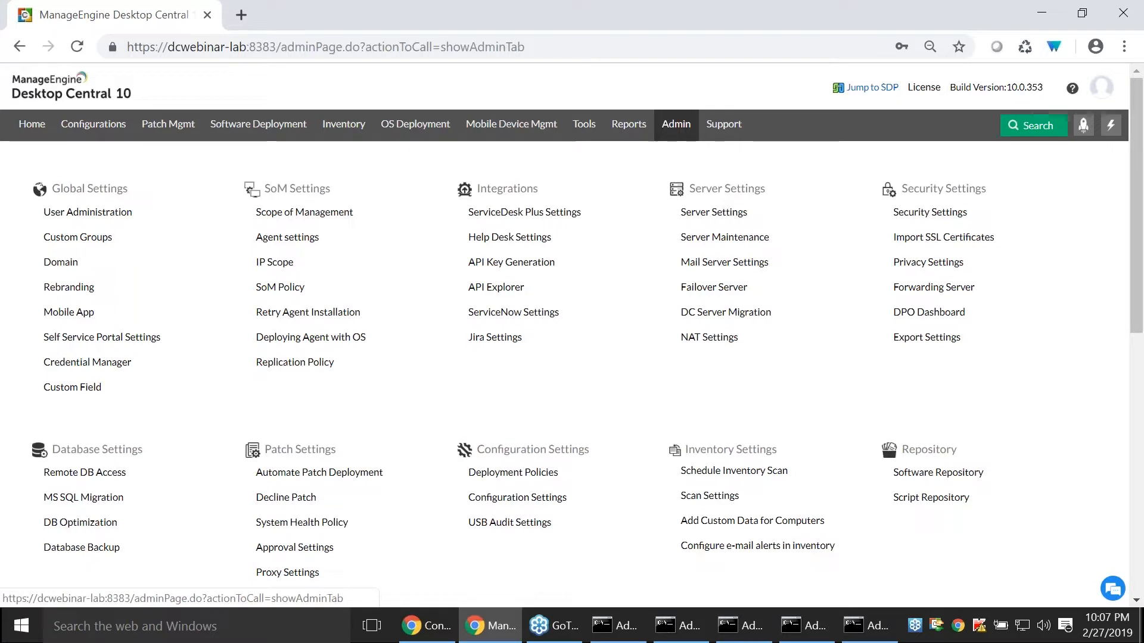
left_click(327, 216)
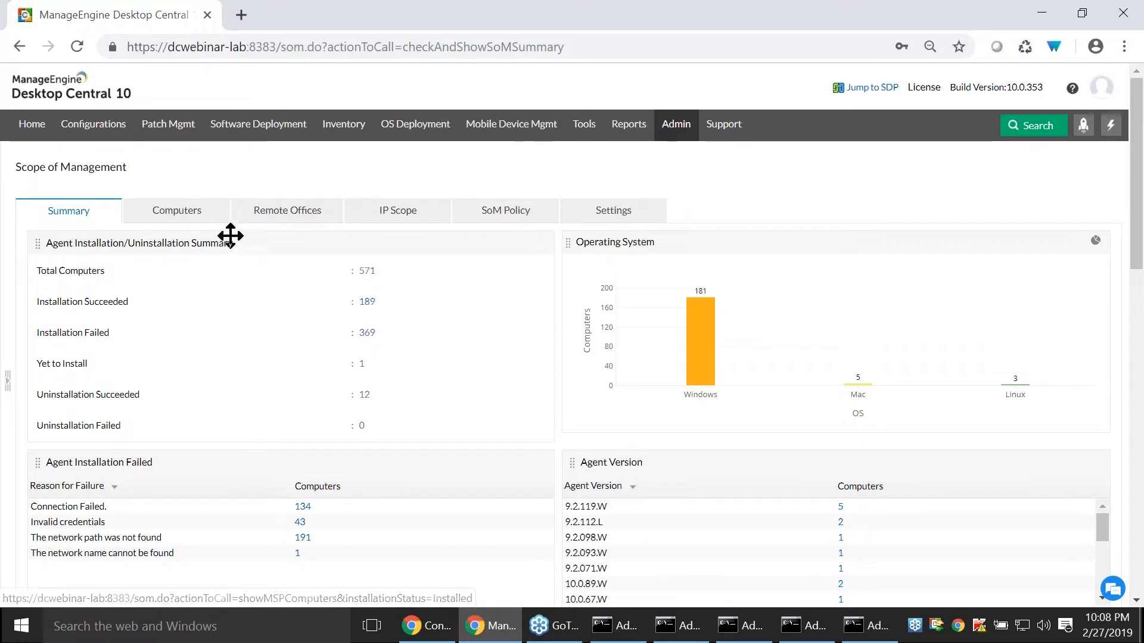
left_click(209, 218)
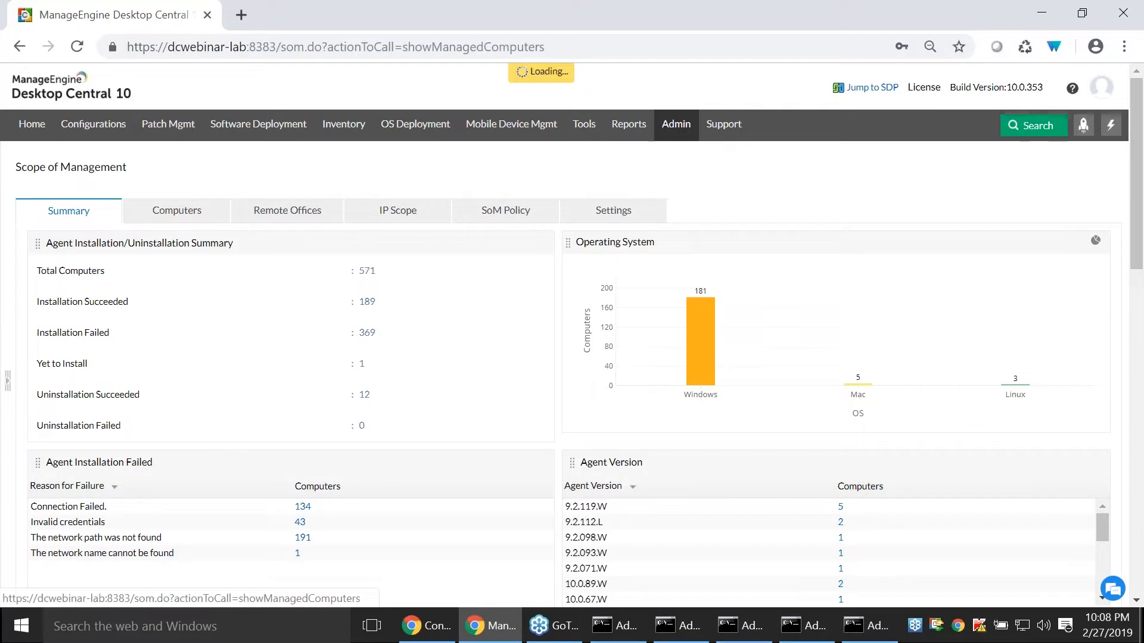
- Look through the managed computers and clear the trial selection of DC-INV1, DC-W7U-32-1 and dc-xp64-2
scroll(492, 441, "down", 10)
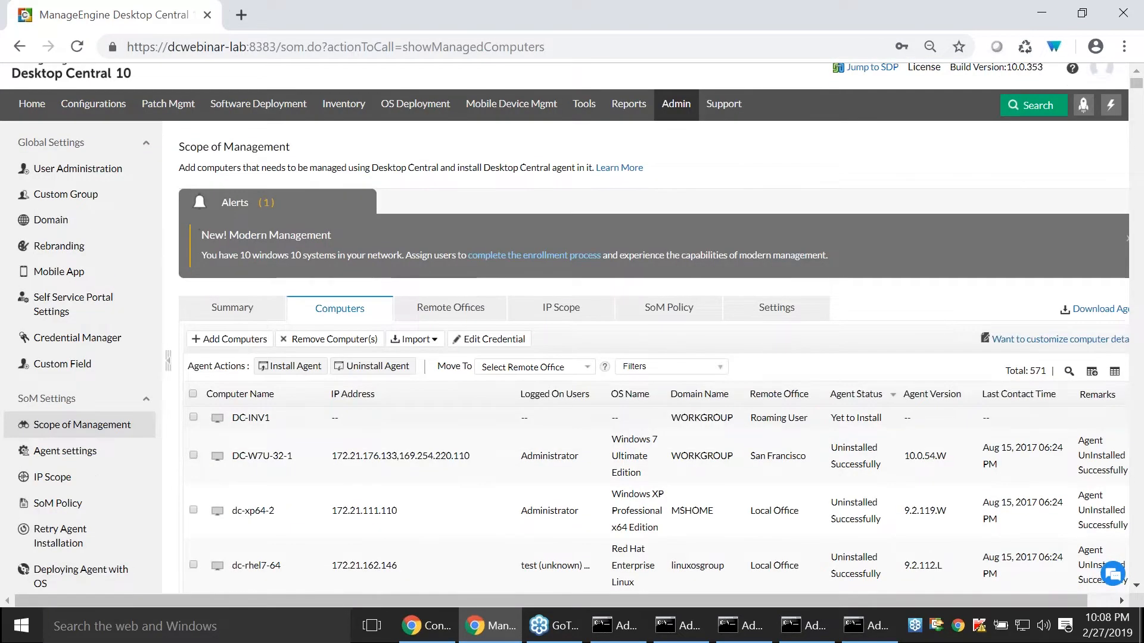
scroll(462, 445, "down", 4)
scroll(462, 444, "up", 7)
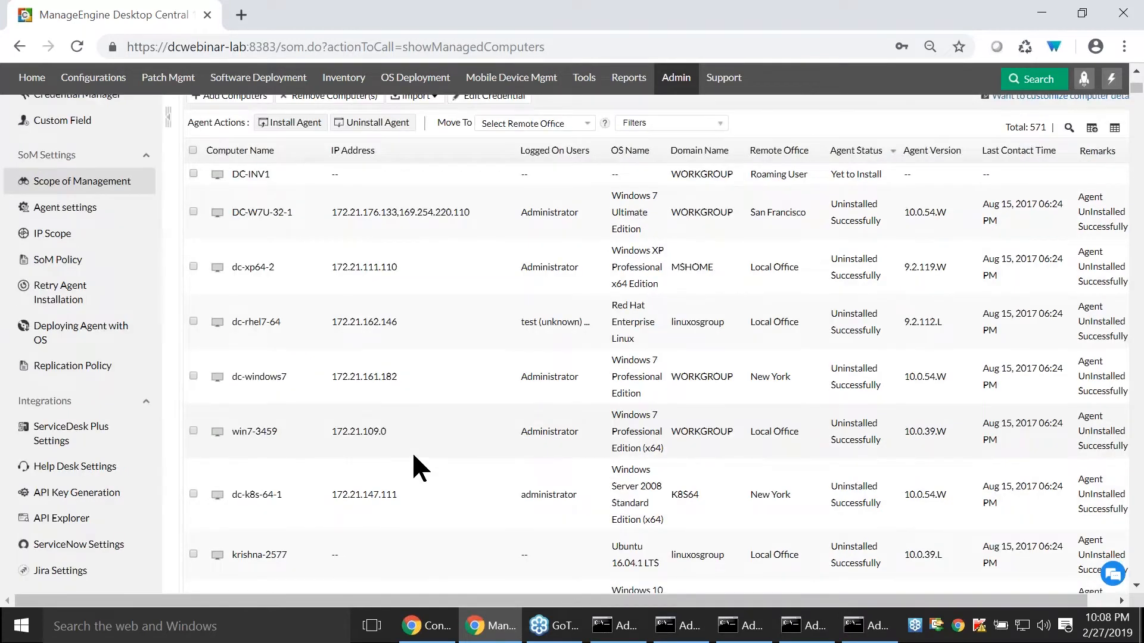
scroll(413, 454, "up", 1)
scroll(414, 456, "up", 3)
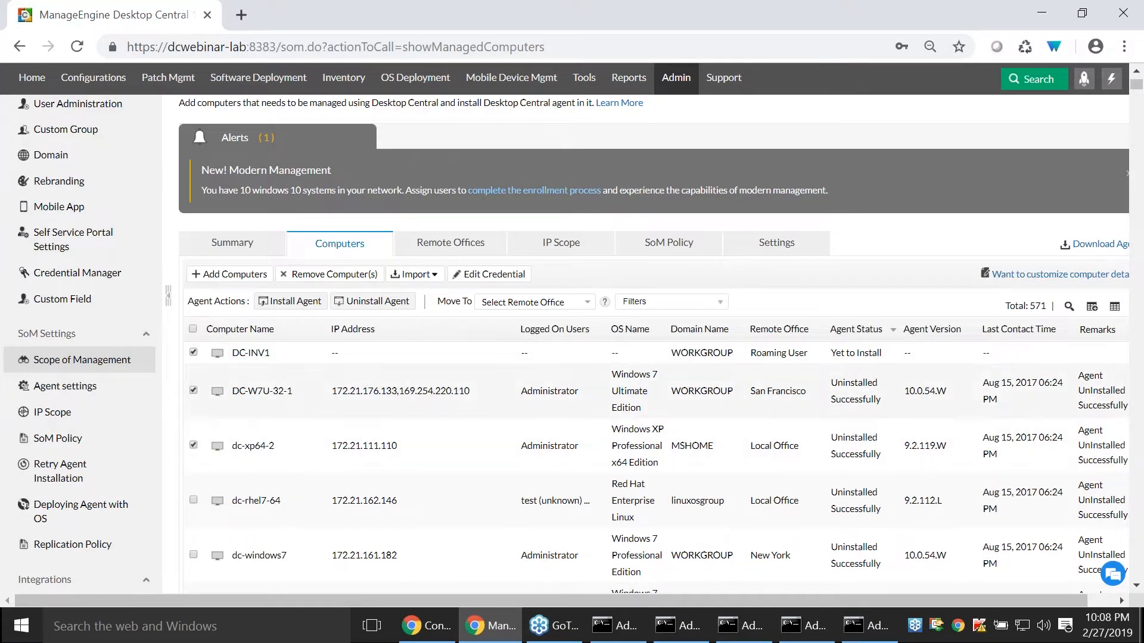
left_click(193, 352)
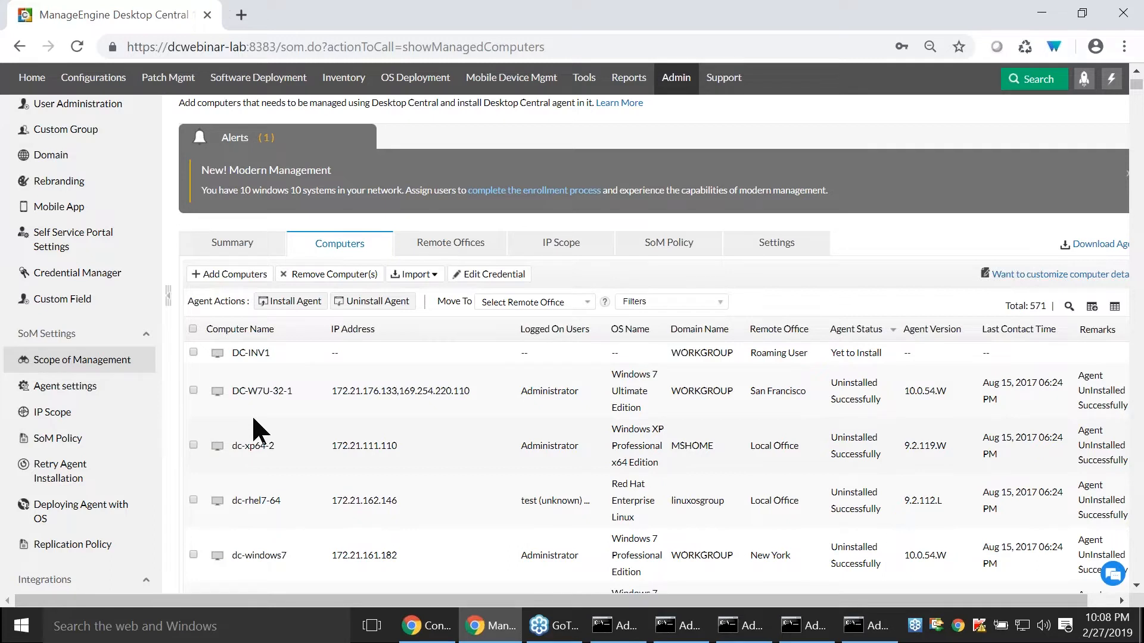
- Show the agent download options for the local and remote offices and examine the full list
left_click(1081, 246)
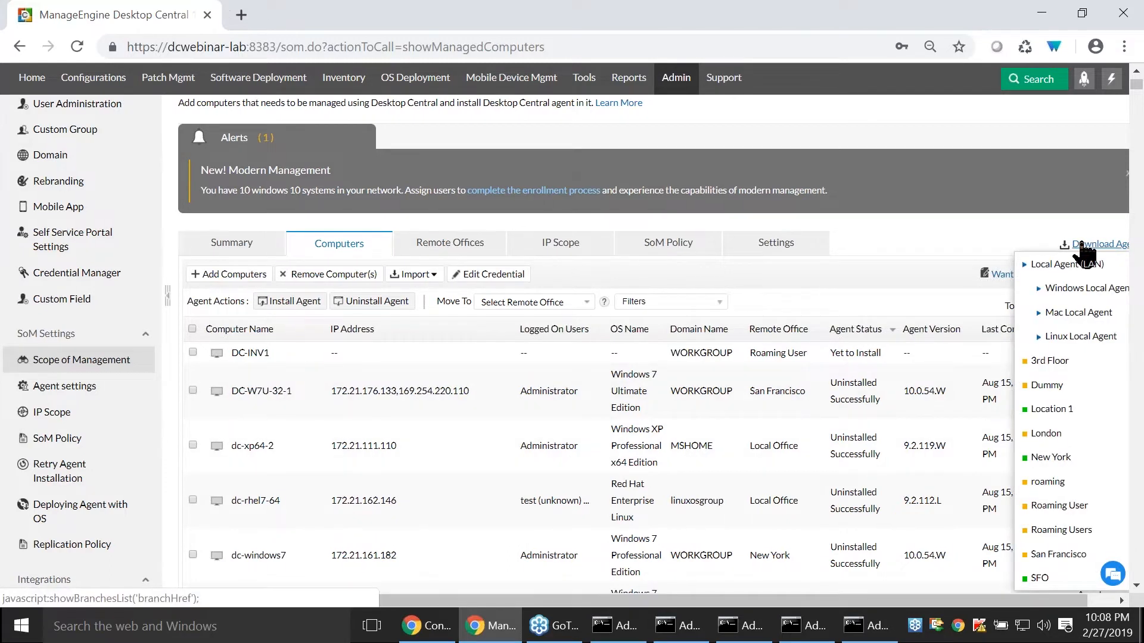
scroll(1083, 246, "right", 1)
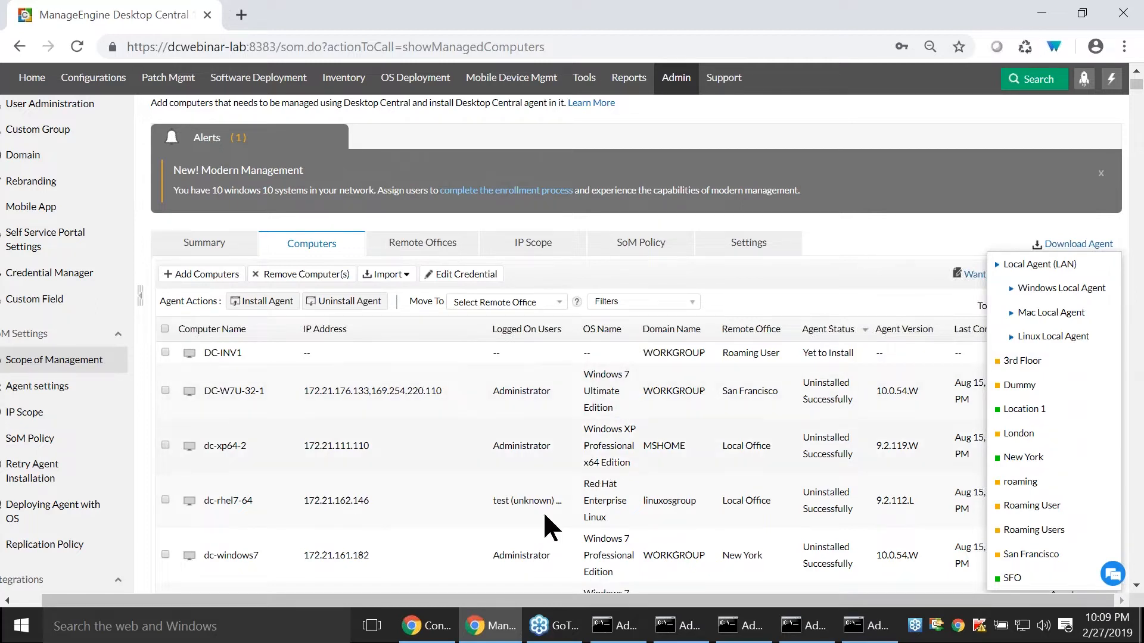
- Switch to the other browser window, titled Configurations
left_click(444, 623)
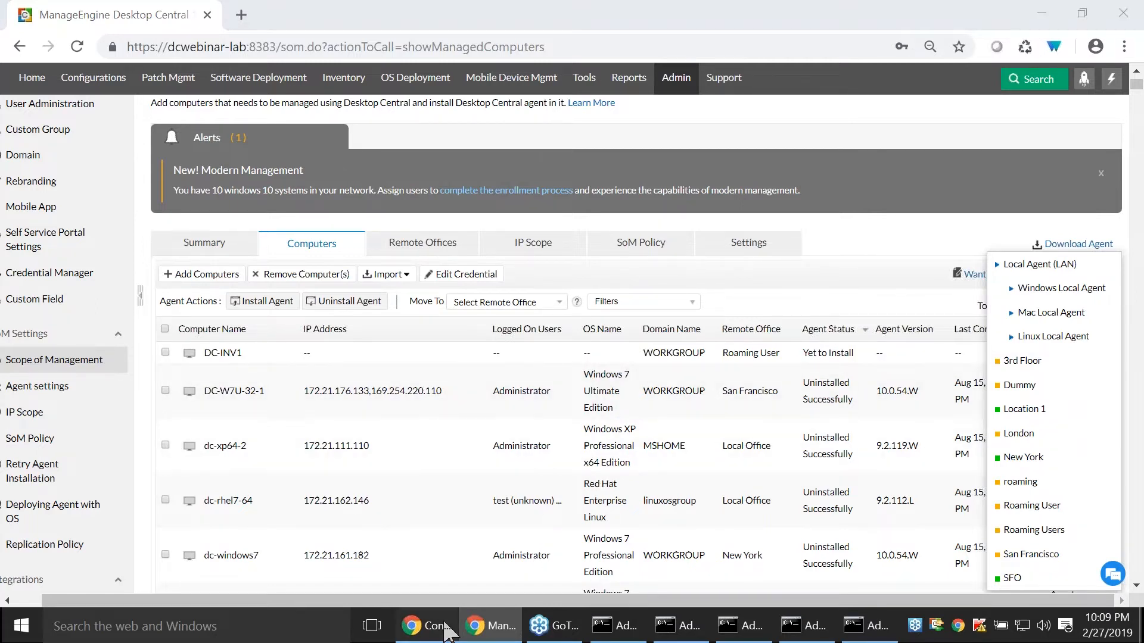
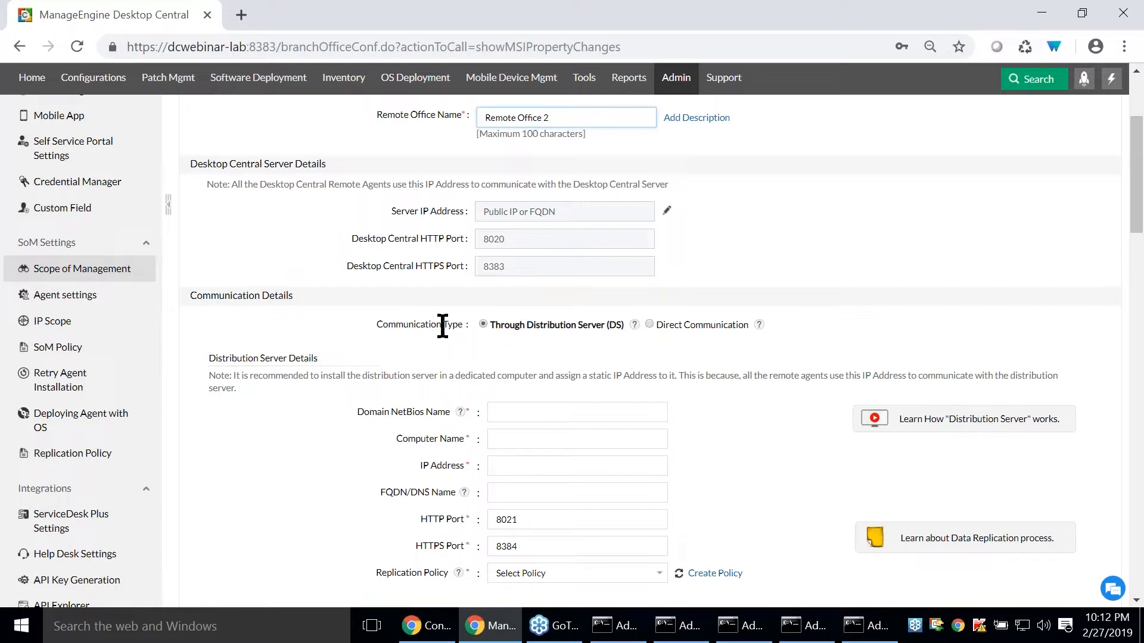
- Choose Direct Communication as the remote office's communication type and examine a new replication policy's data transfer rate options without saving it
left_click(649, 325)
scroll(651, 328, "down", 2)
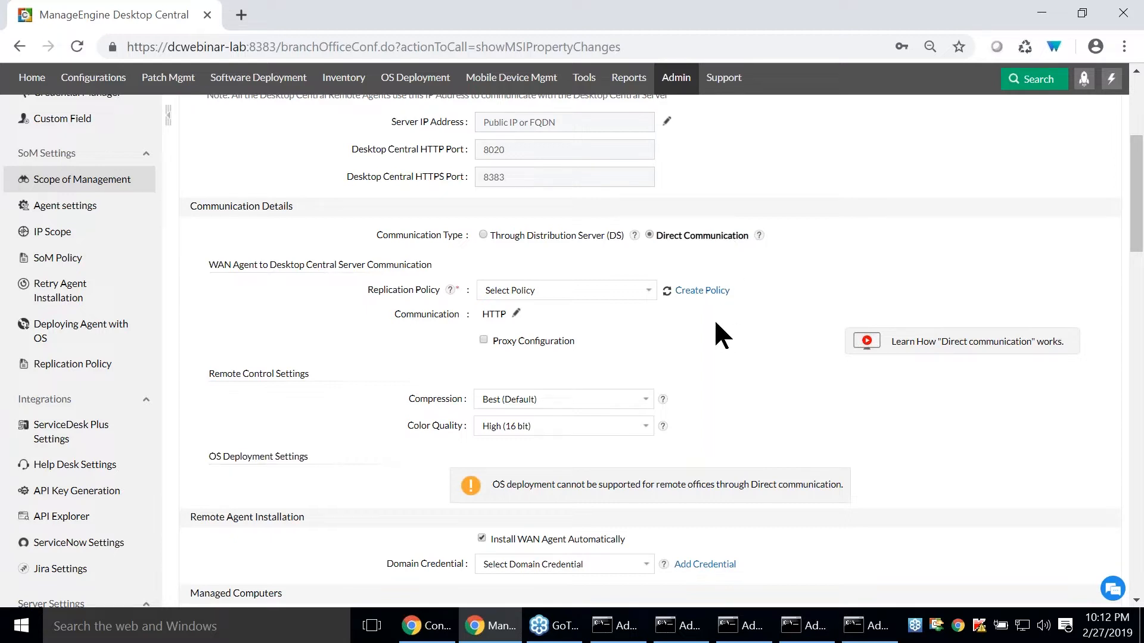
left_click(693, 290)
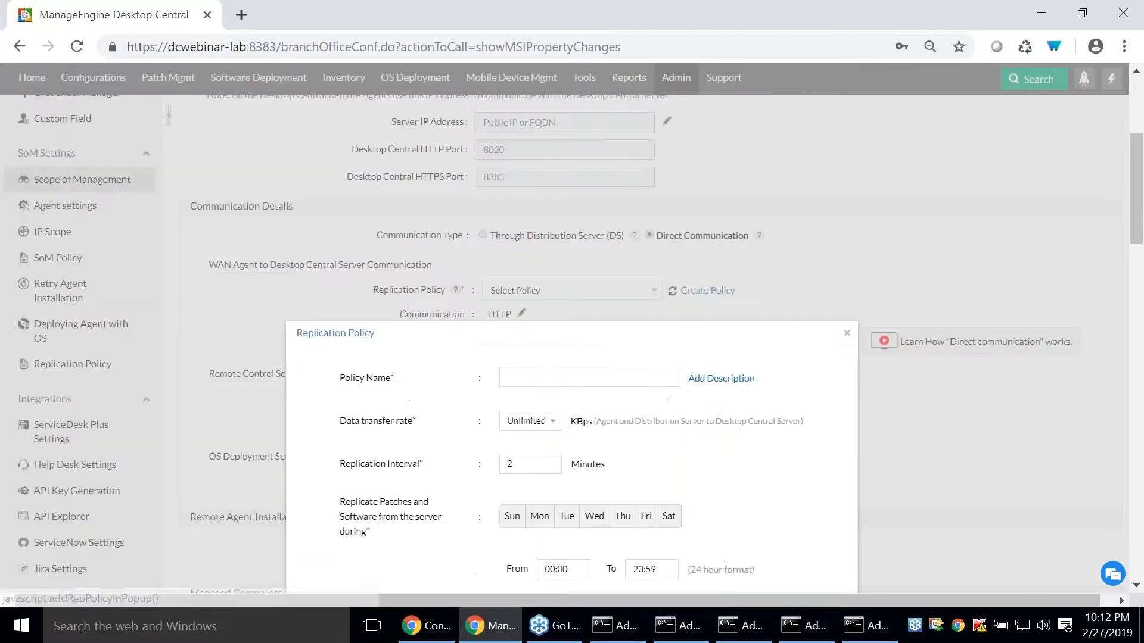
scroll(680, 304, "down", 2)
left_click(522, 288)
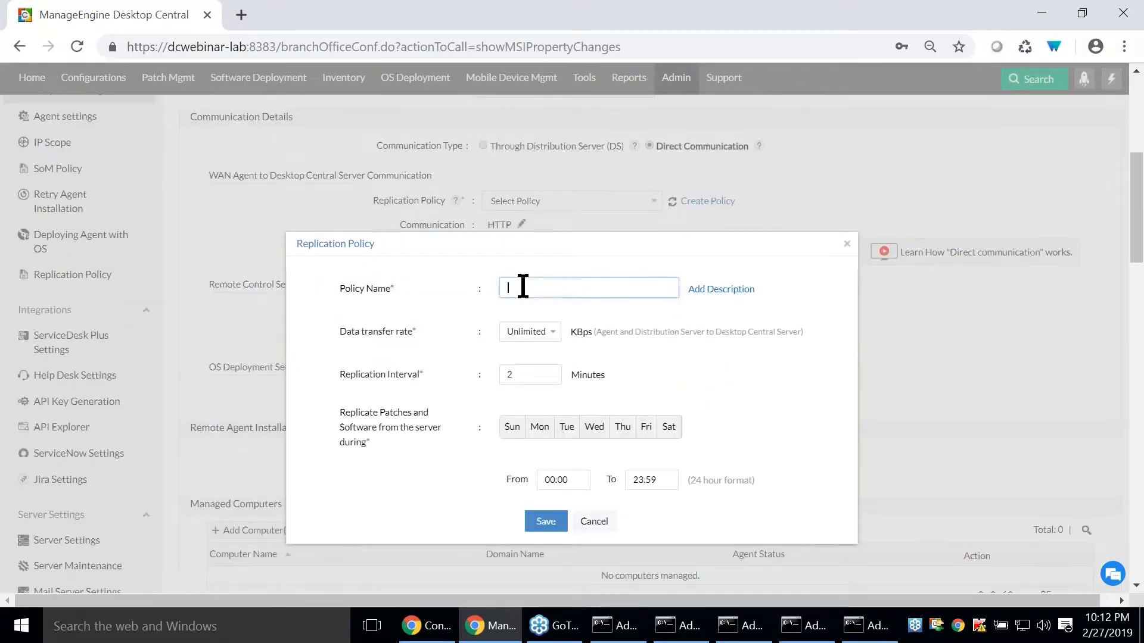
left_click(535, 333)
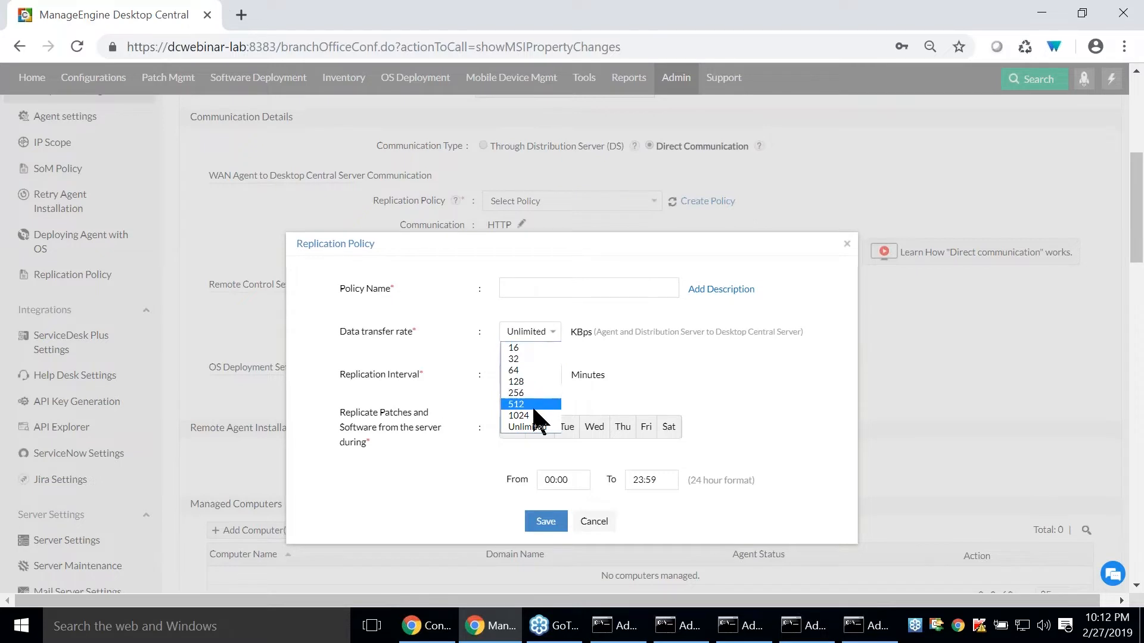
left_click(530, 330)
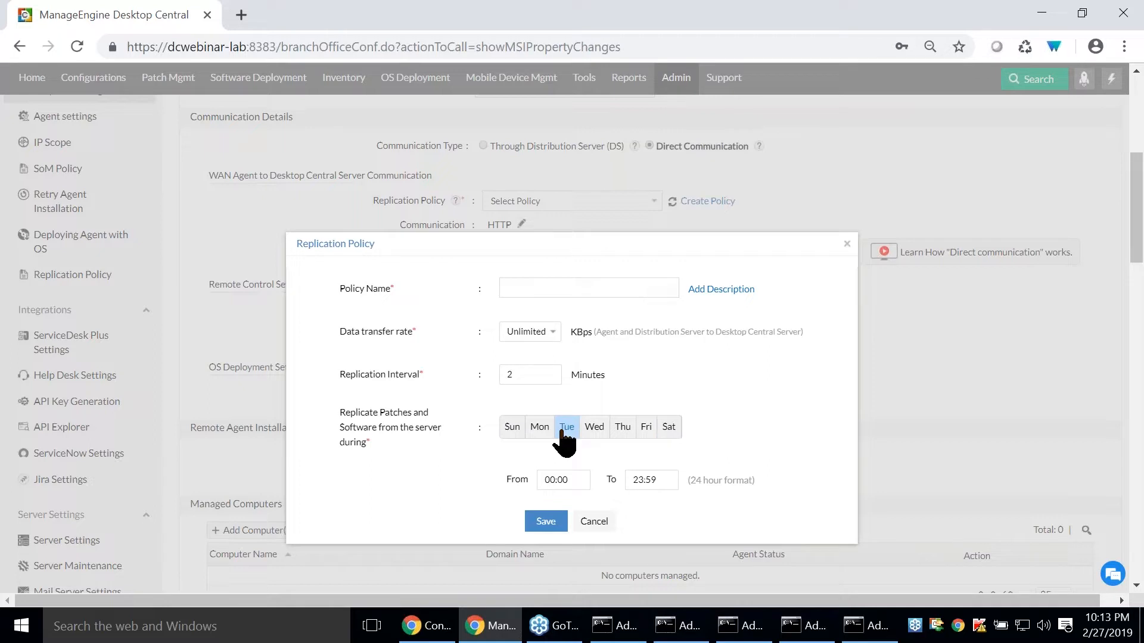
left_click(593, 522)
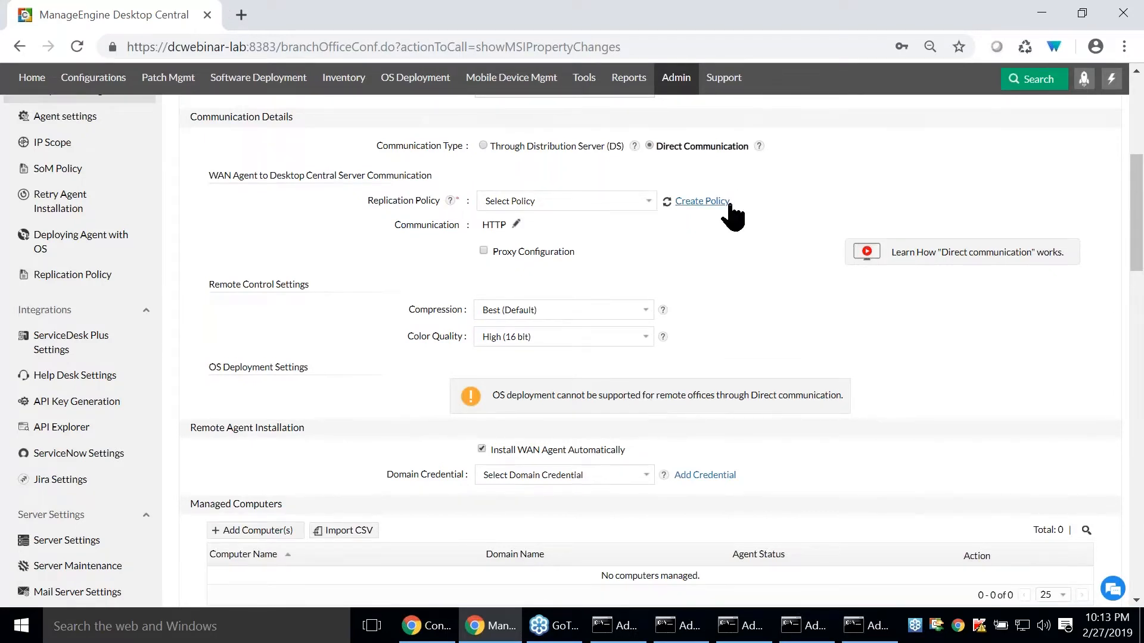
- Look through the existing replication policies and the remaining direct communication settings down to the managed computers section
left_click(558, 206)
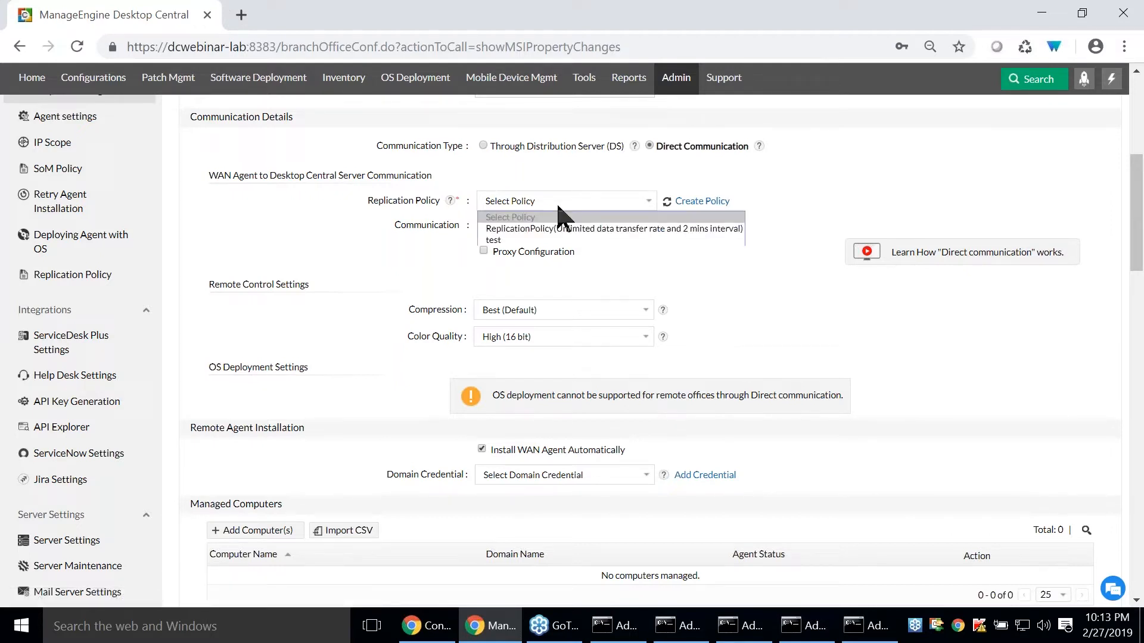
left_click(559, 206)
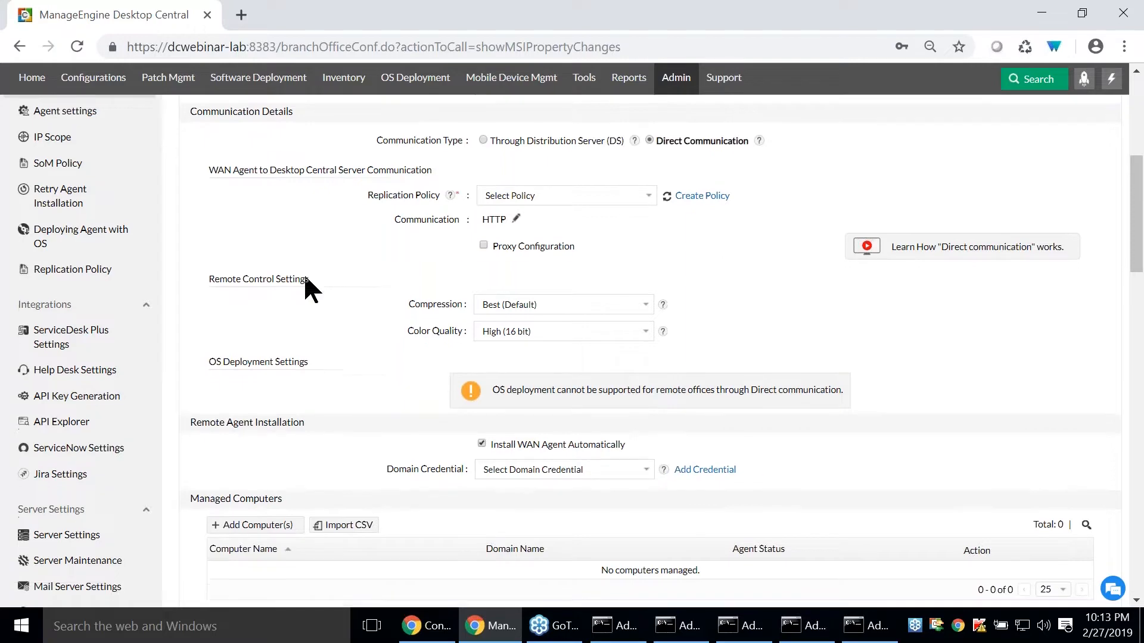
scroll(309, 285, "down", 2)
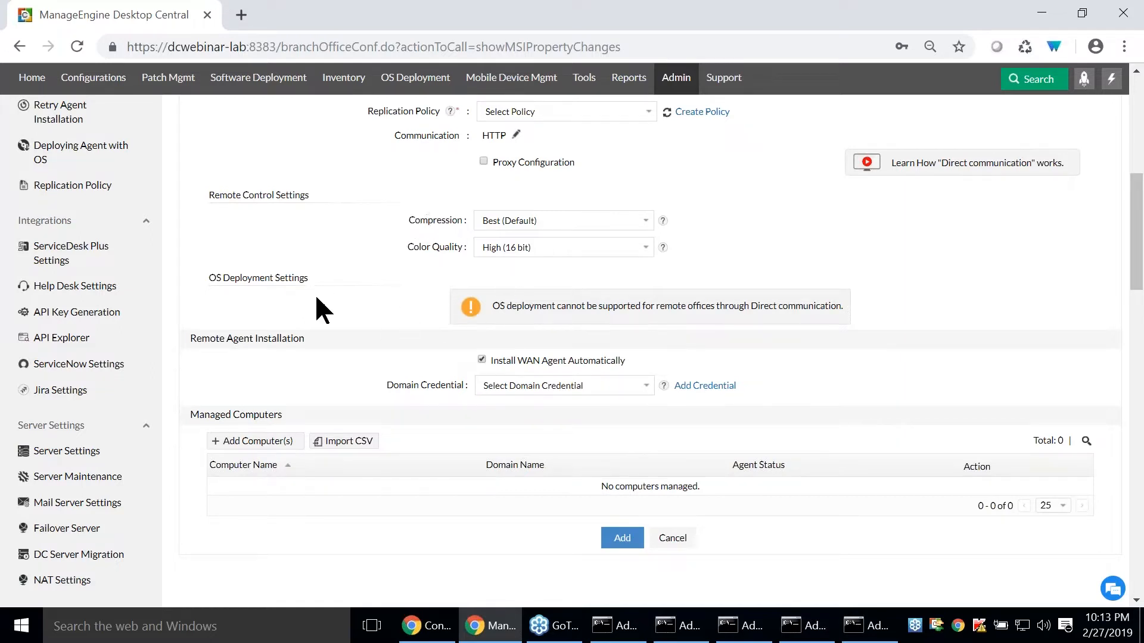
scroll(331, 350, "down", 3)
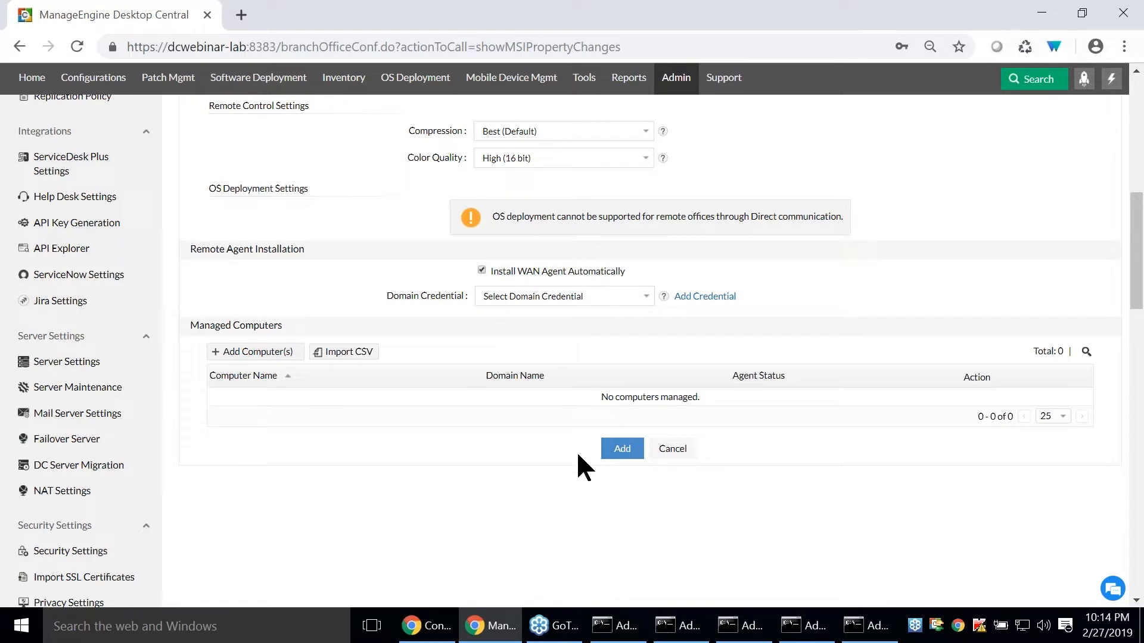
- Switch to the Configurations presentation in Zoho Show, start the slide show and advance to the slide of device types
left_click(440, 633)
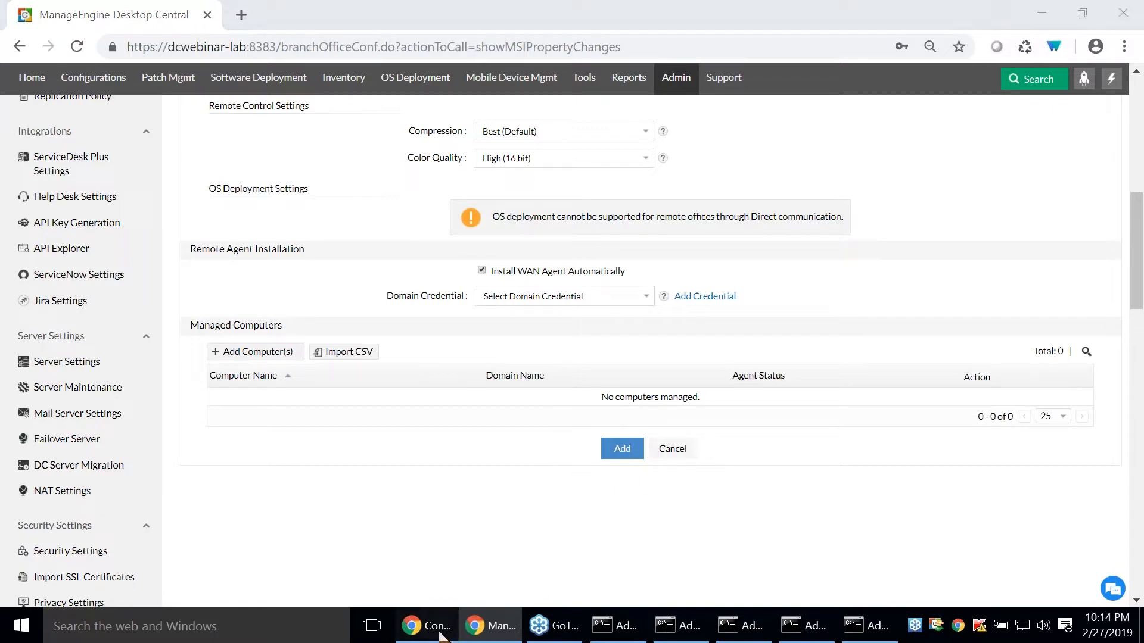
left_click(441, 635)
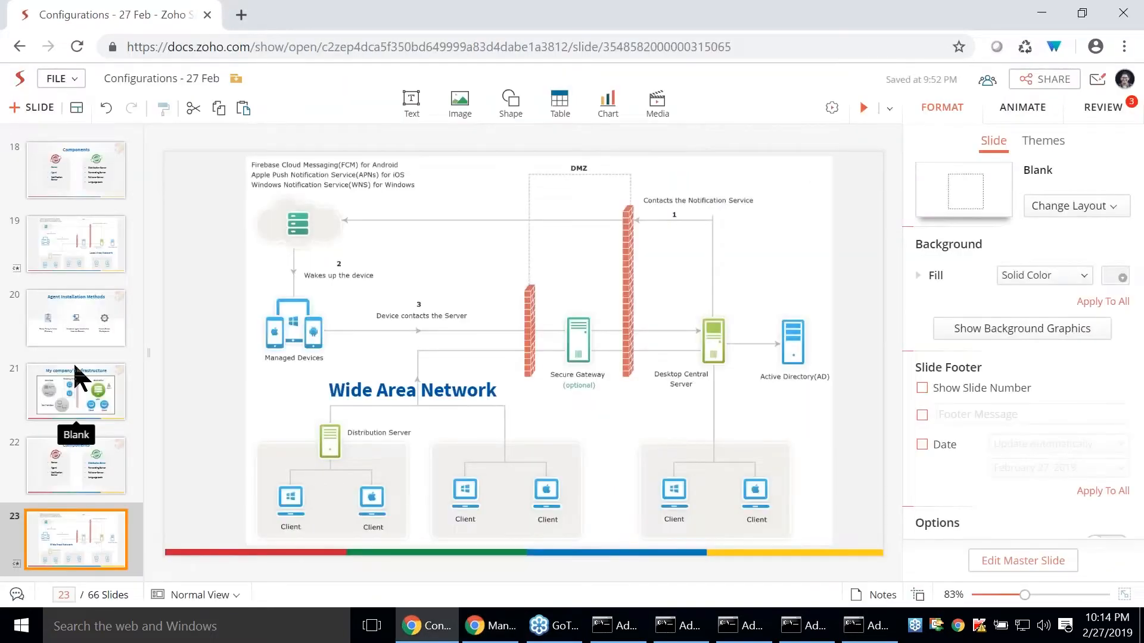
key("shift+F5")
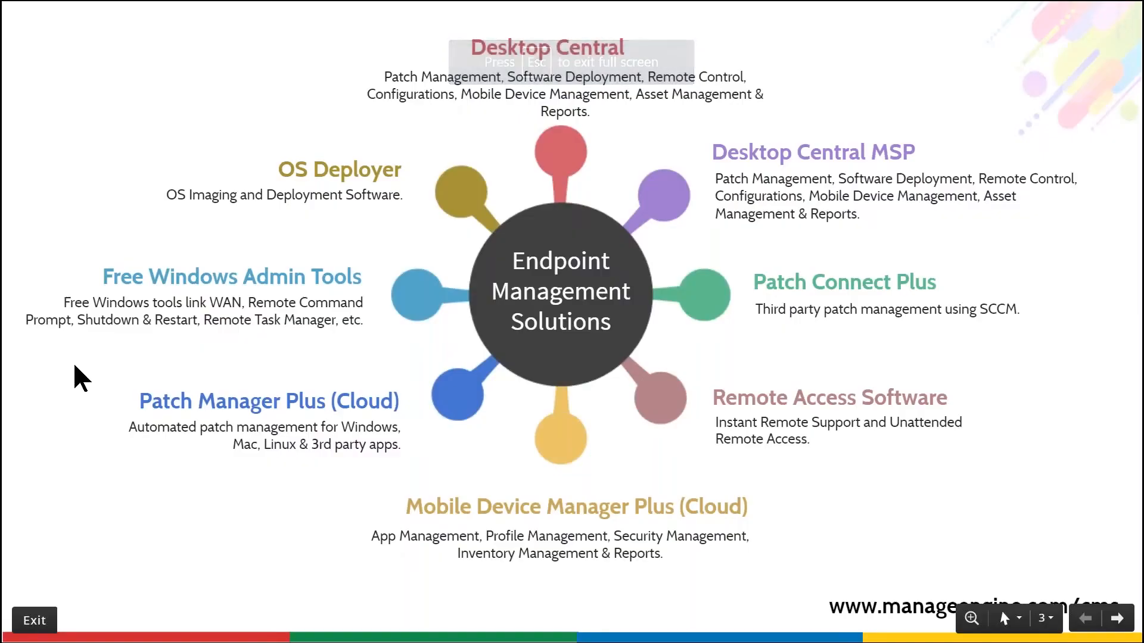
left_click(1117, 620)
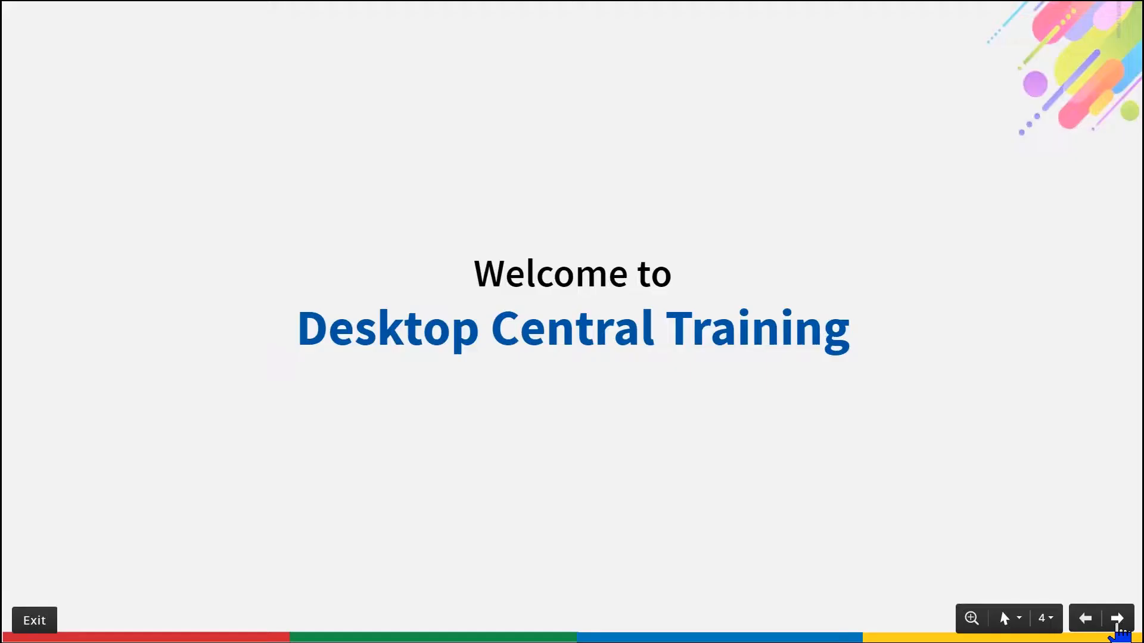
left_click(1117, 620)
left_click(1117, 619)
left_click(1117, 620)
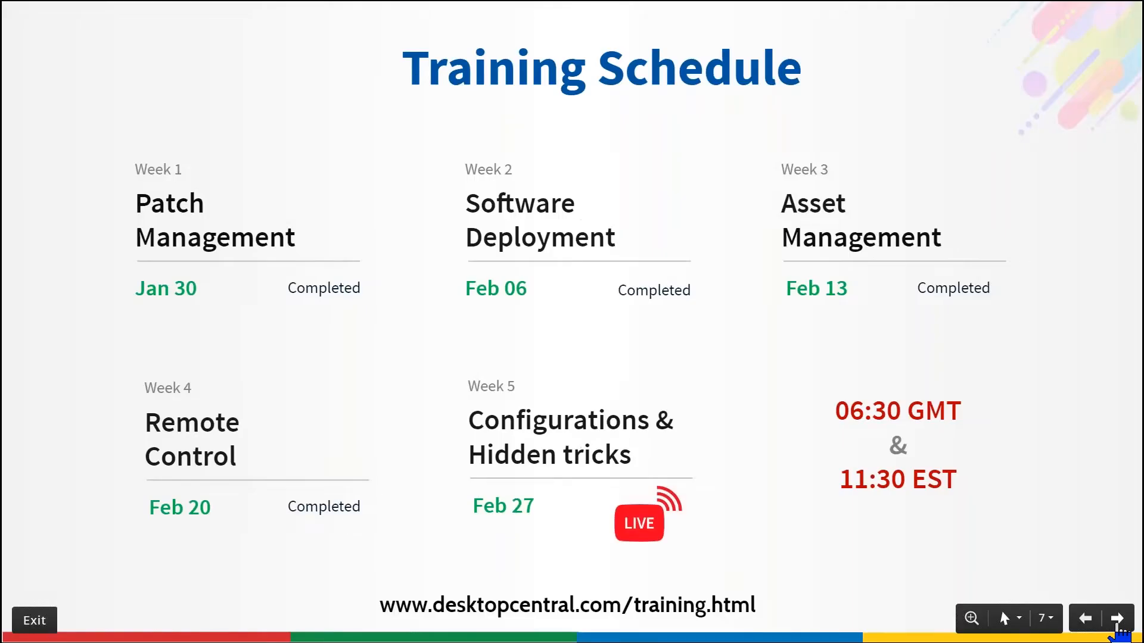
left_click(1117, 620)
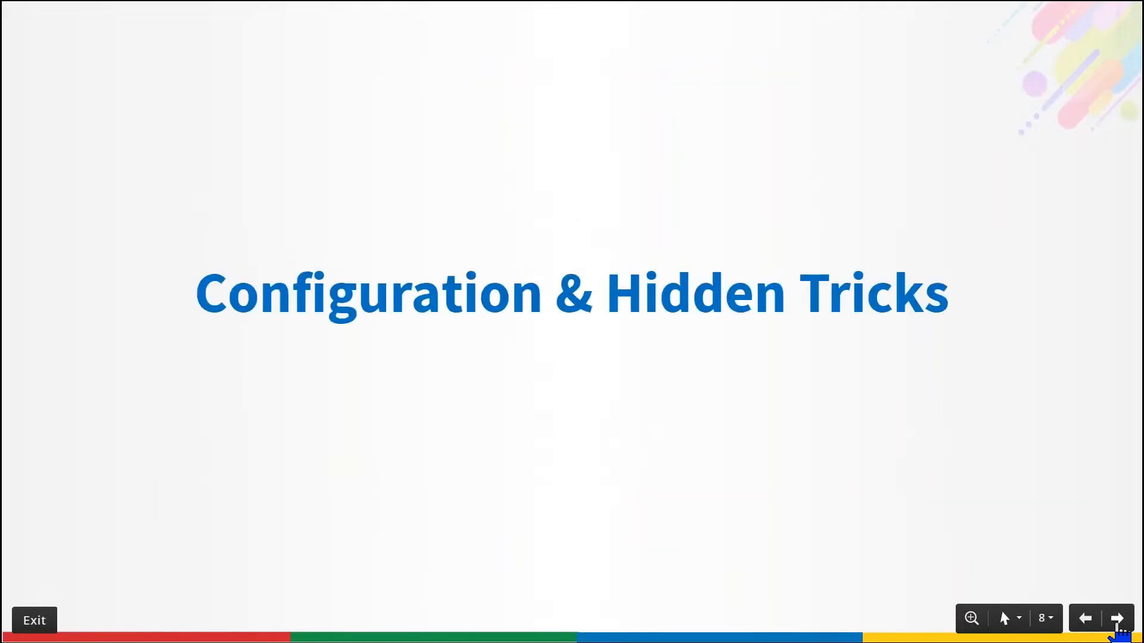
left_click(1117, 620)
left_click(1117, 619)
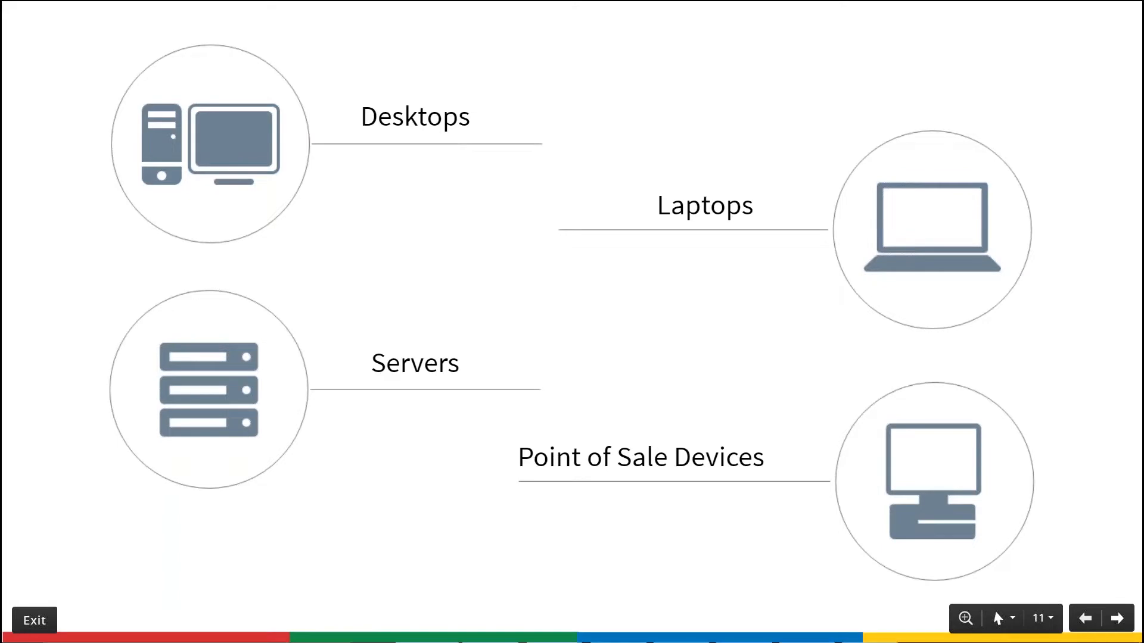
- Switch back to Desktop Central and change the remote office name to New York
key("alt+Tab")
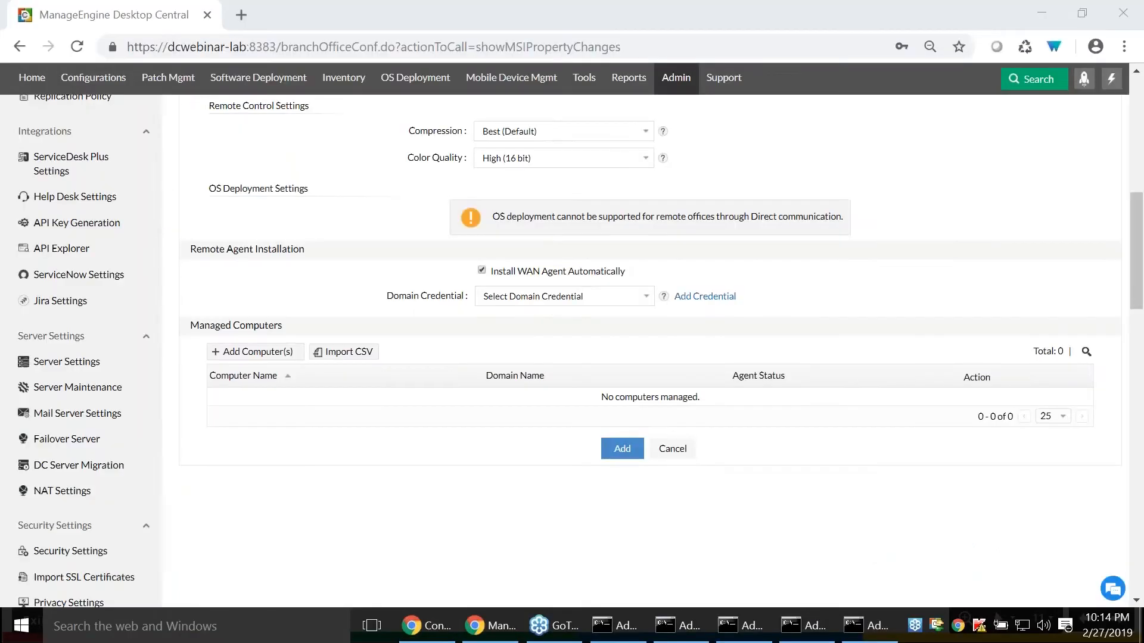
scroll(291, 262, "up", 6)
left_click_drag(601, 294, 314, 286)
type("New York")
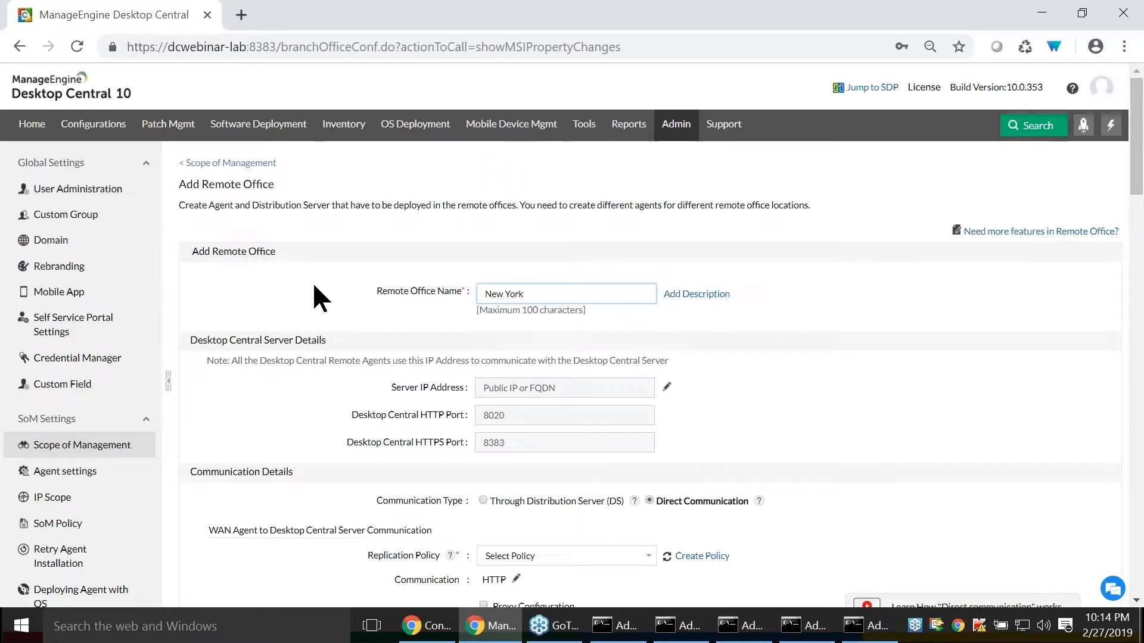
- Set the New York office's communication type to Through Distribution Server (DS)
scroll(312, 281, "down", 3)
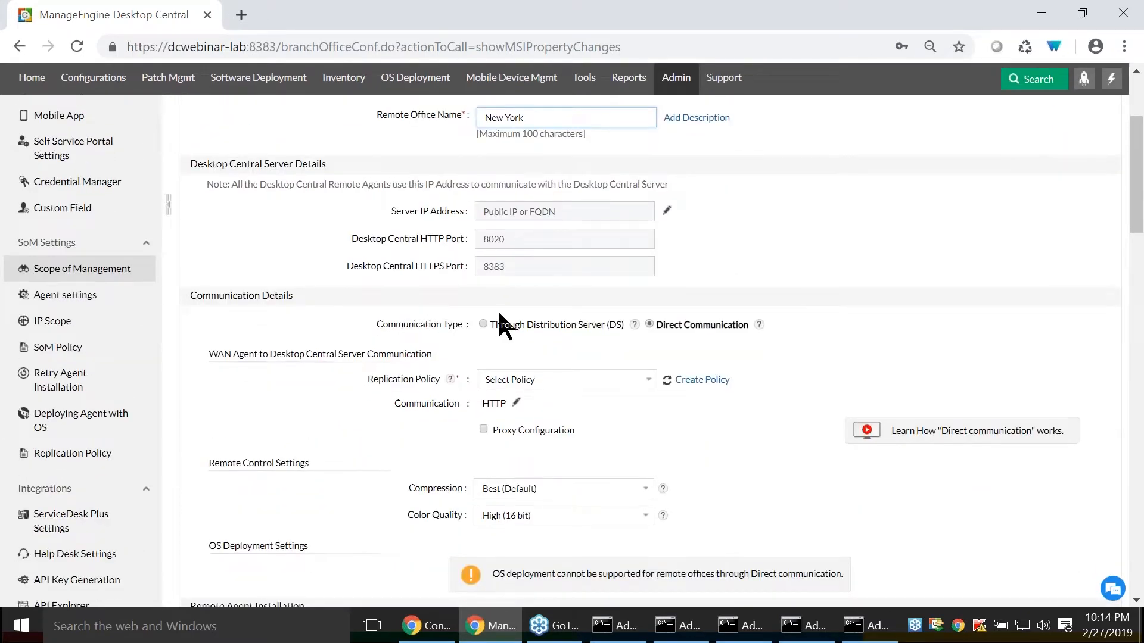
left_click(483, 325)
scroll(485, 323, "down", 2)
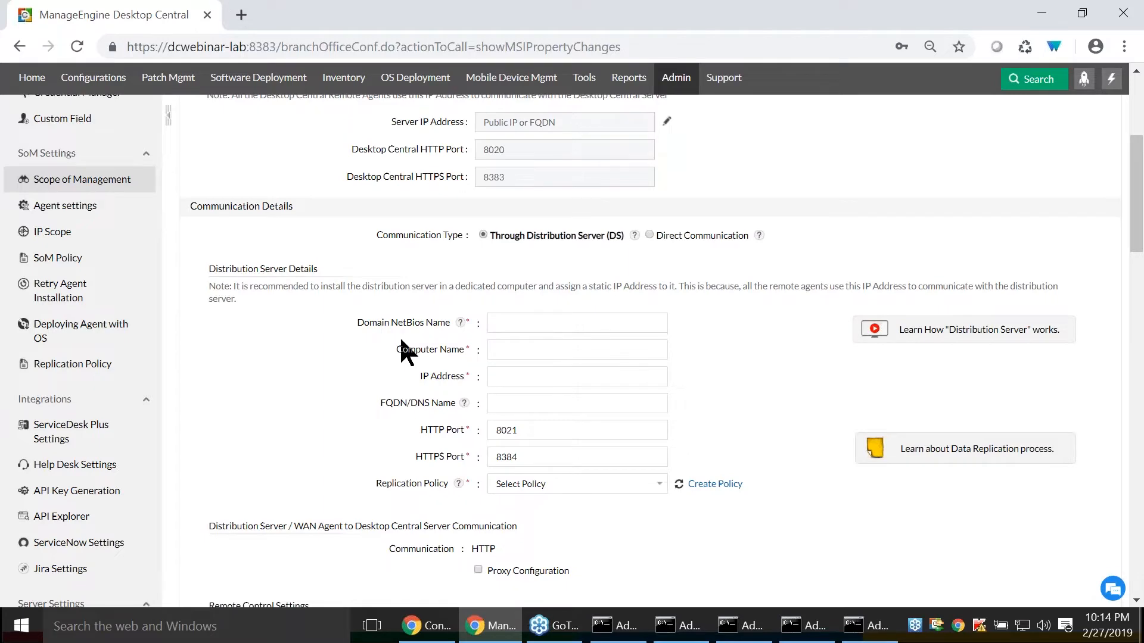
- Examine the distribution server details, including the IP address and FQDN/DNS name fields and the selectable replication policies
scroll(401, 349, "down", 3)
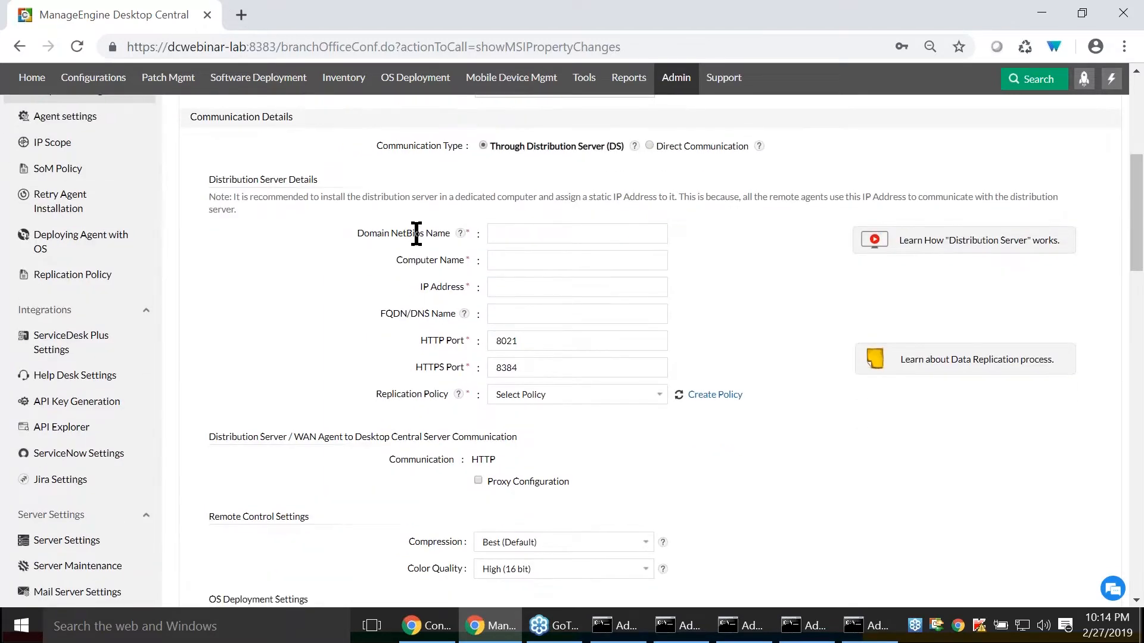
left_click_drag(420, 287, 469, 289)
left_click_drag(379, 313, 457, 318)
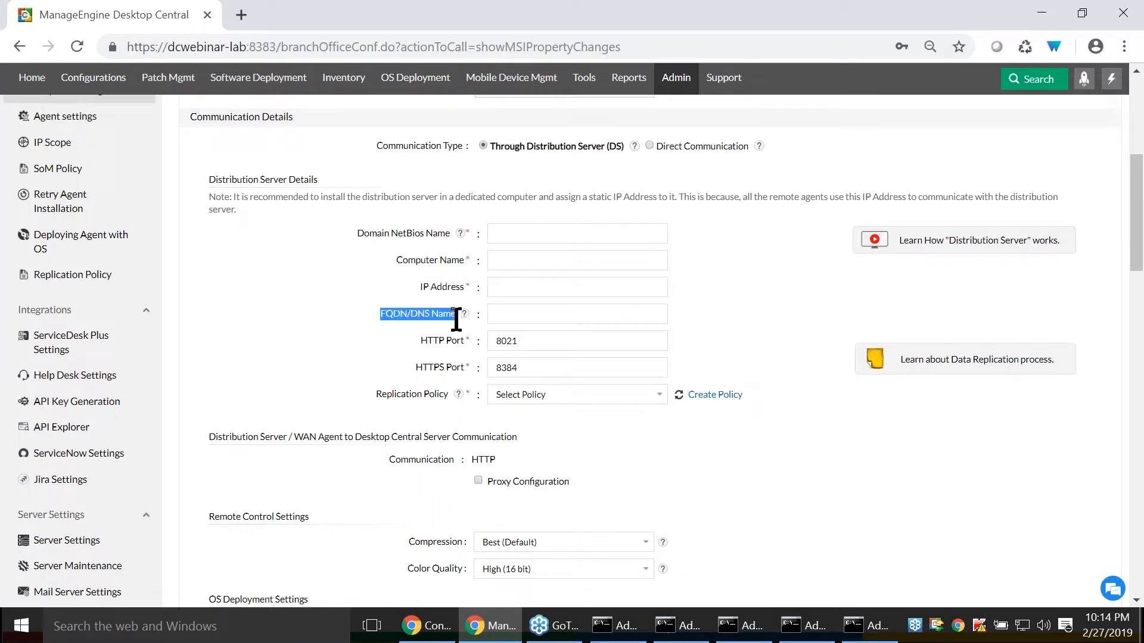
left_click(516, 389)
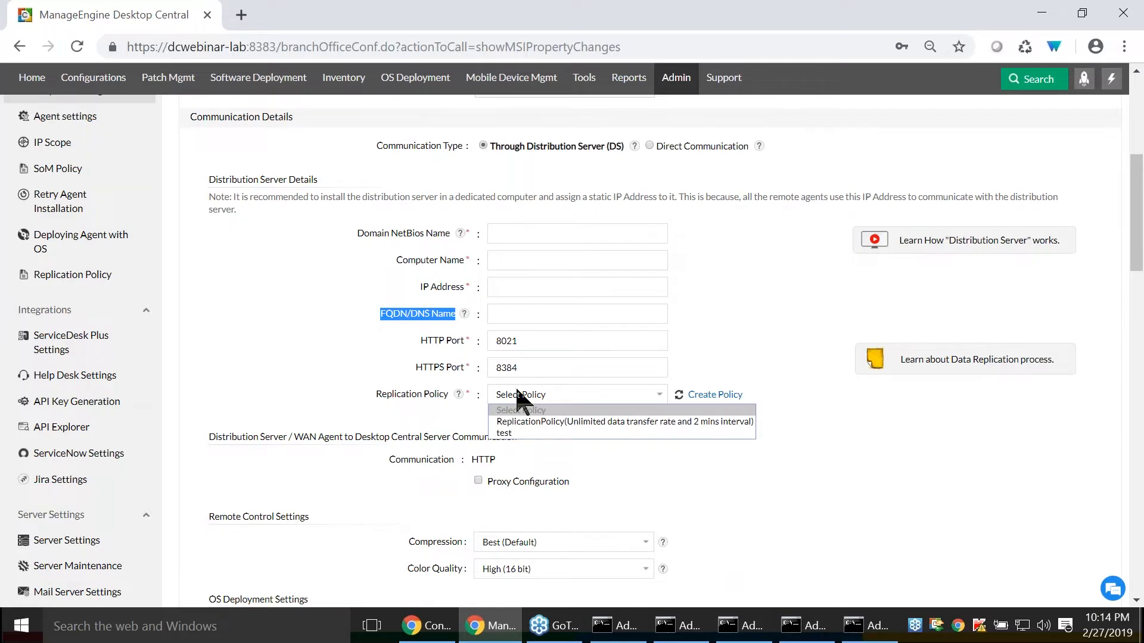
left_click(516, 390)
- Enable automatic installation of the distribution server in the remote agent installation settings
scroll(327, 408, "down", 1)
scroll(326, 408, "down", 10)
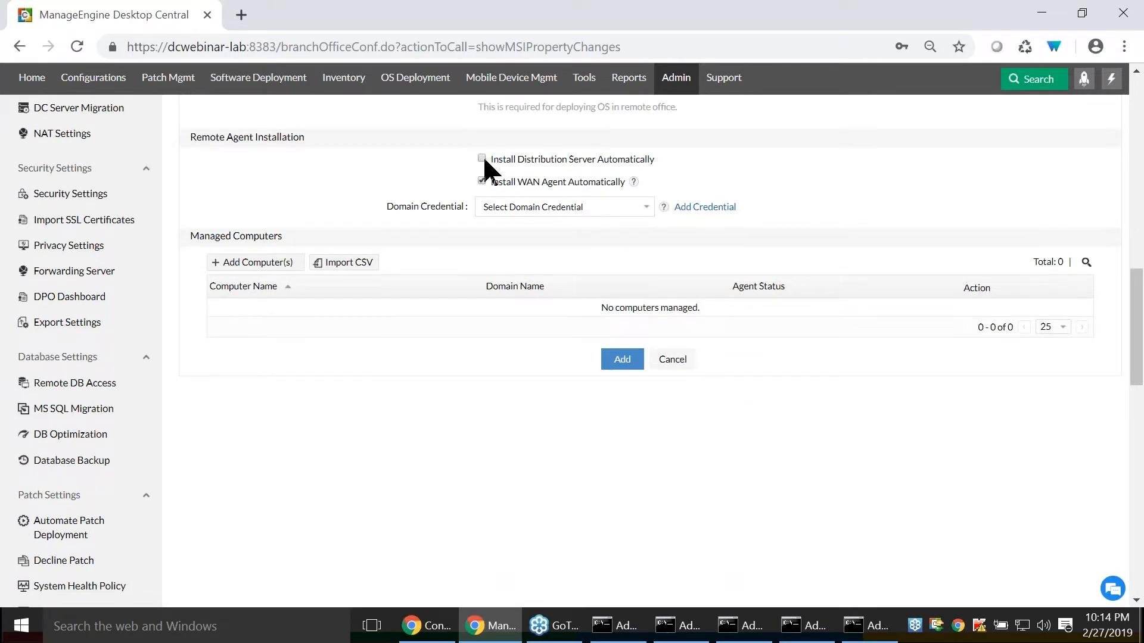
left_click_drag(488, 158, 696, 169)
left_click(696, 164)
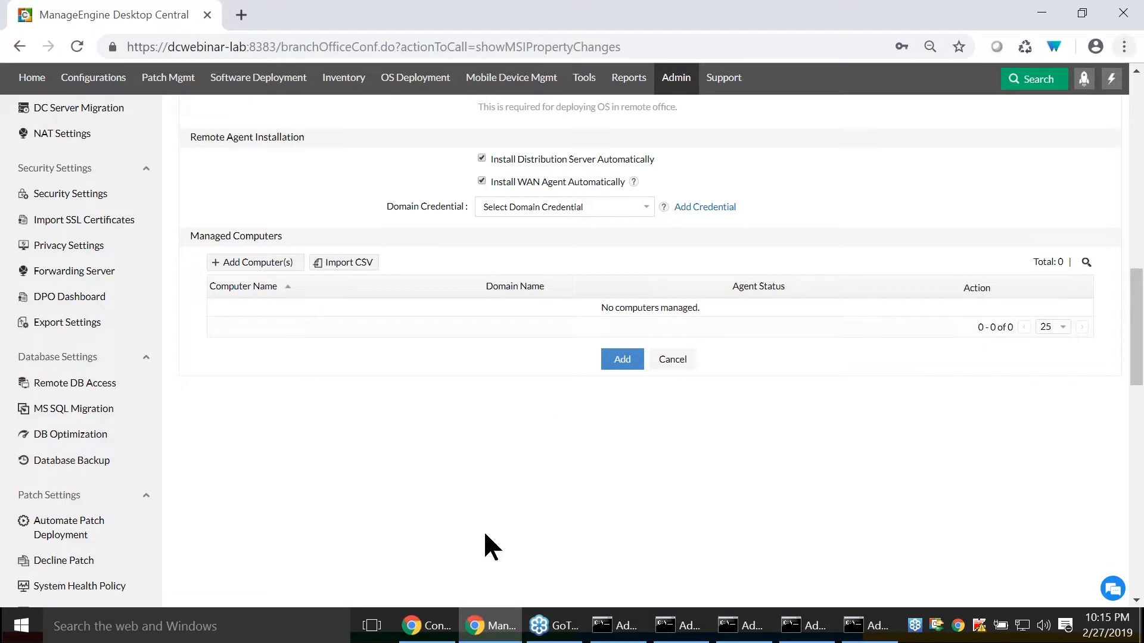
- Return to the Zoho Show slide show and advance to the Wide Area Network architecture diagram on slide 23
left_click(444, 632)
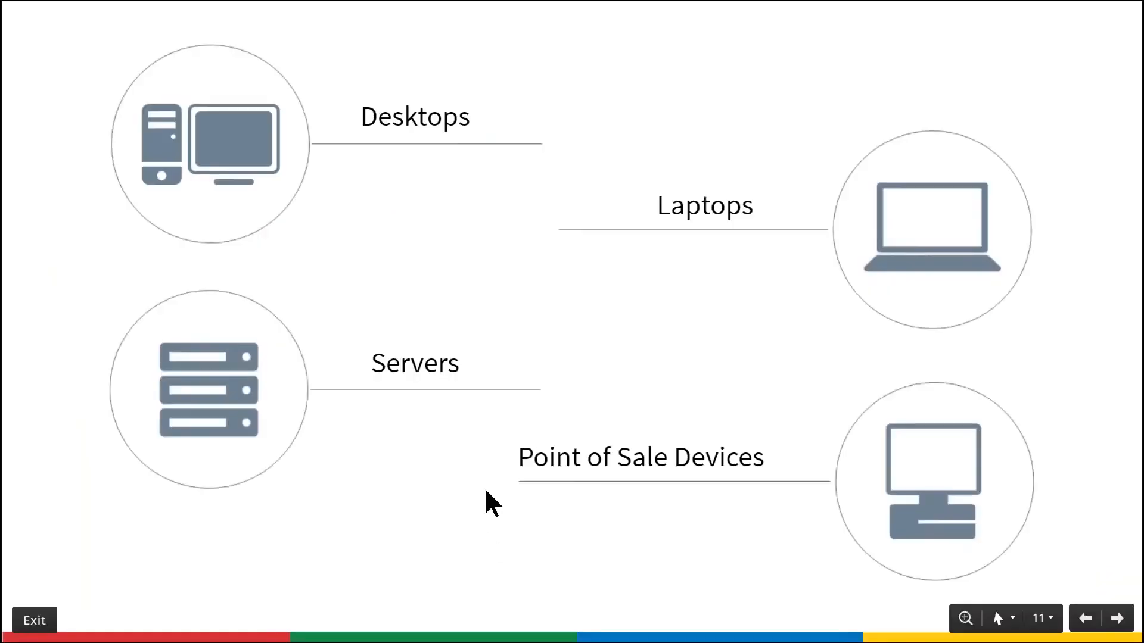
key("Right")
key("Right")
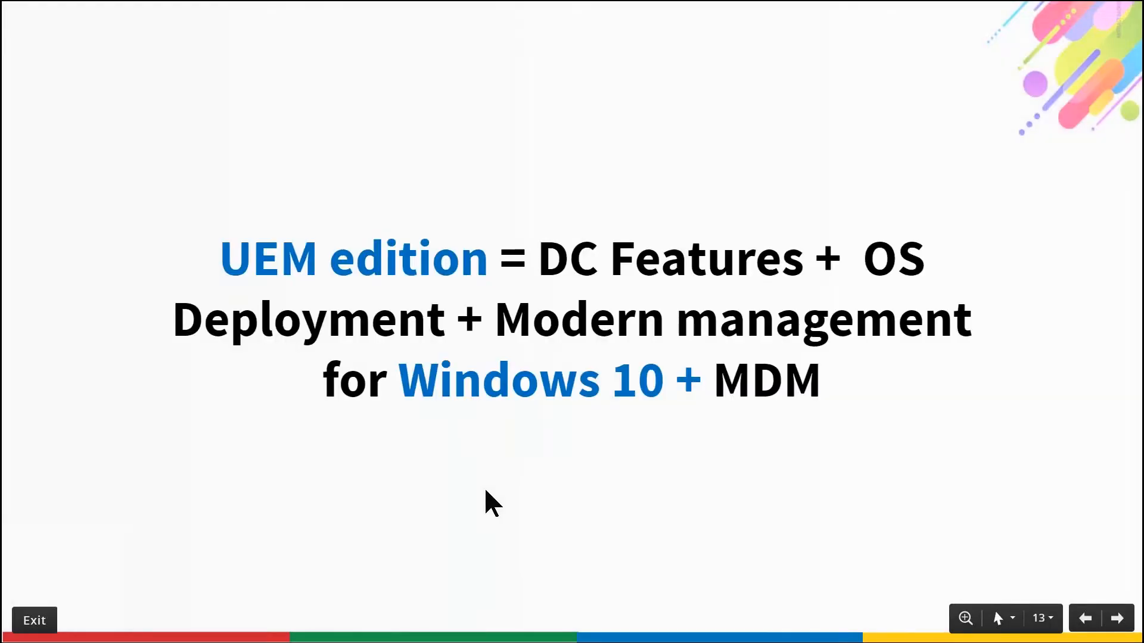
key("Right")
key("Right")
key("Right")
key("Right")
key("Right")
key("Right")
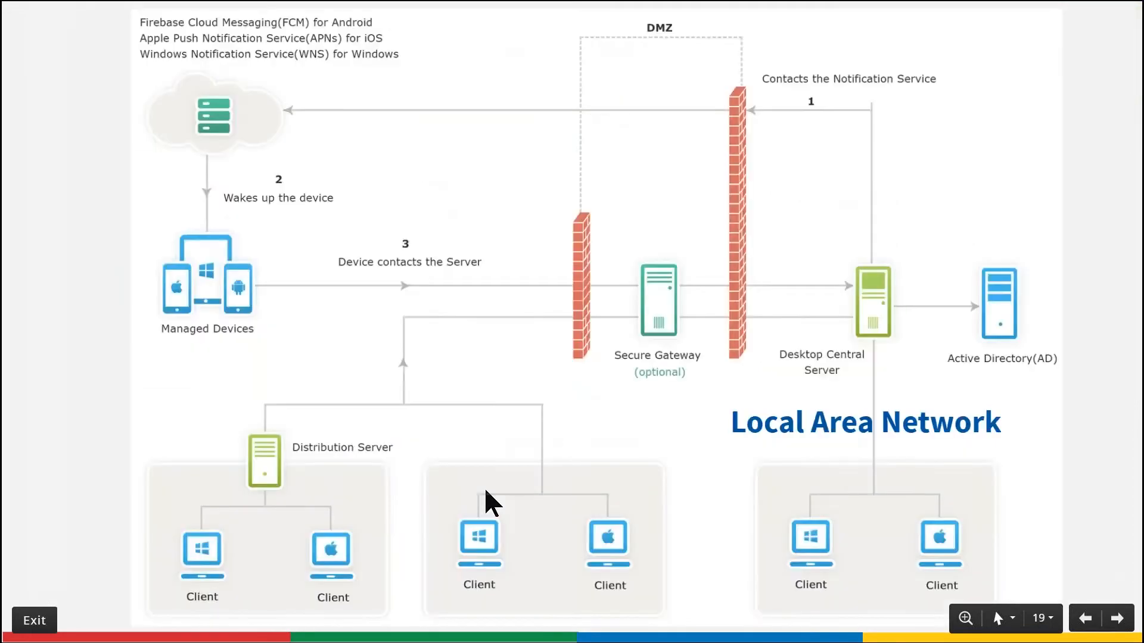
key("Right")
key("Right")
key("Right")
key("Right")
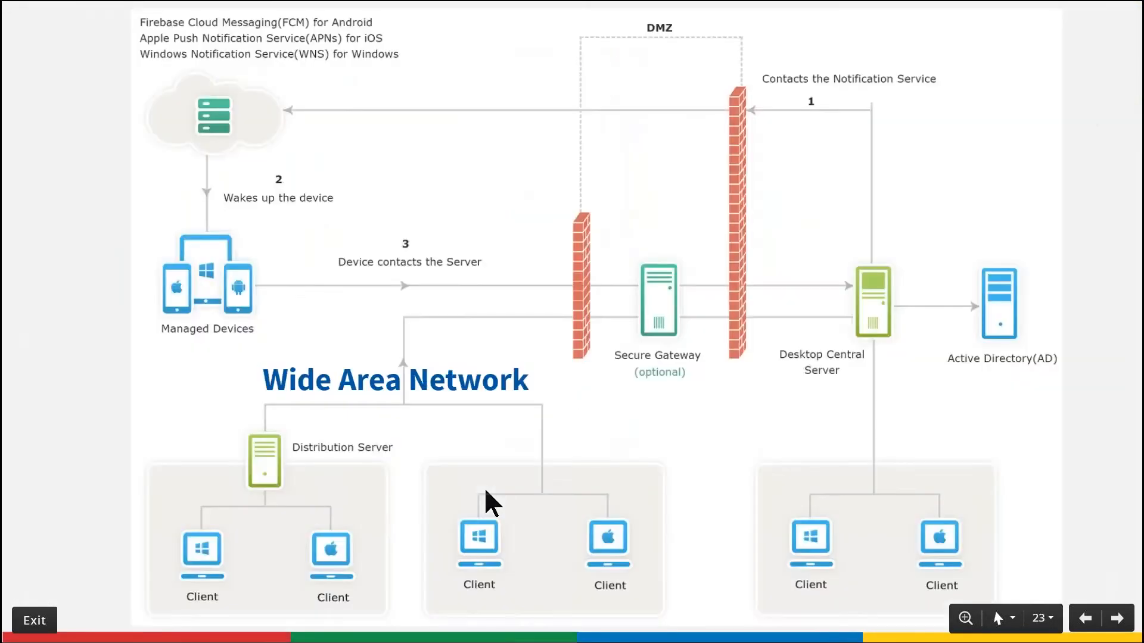
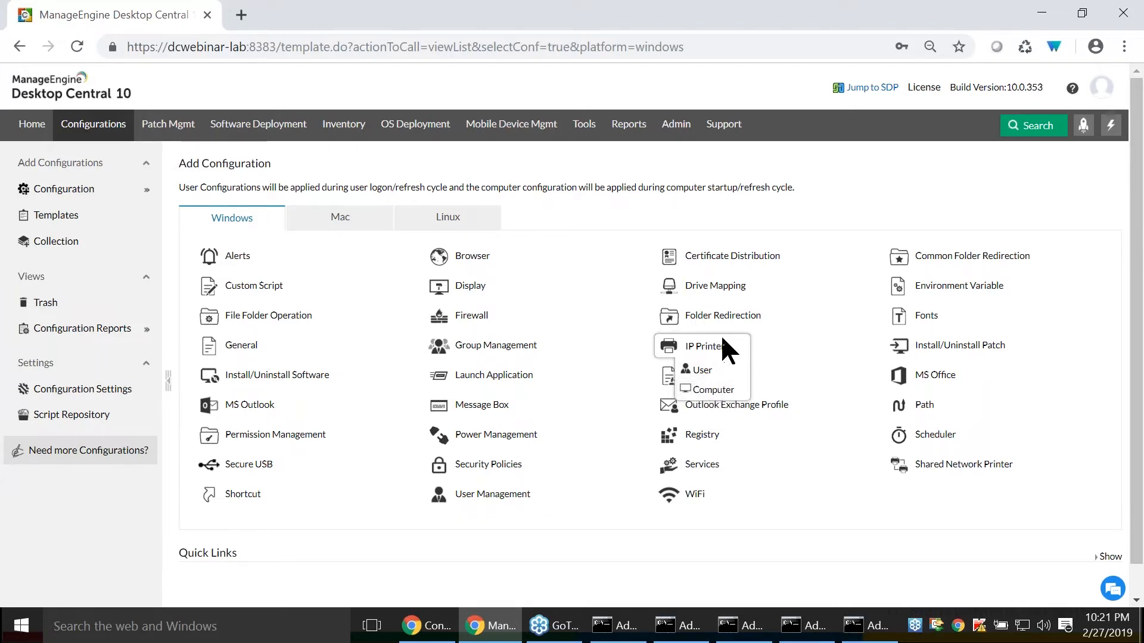
- Create a user-level IP Printer configuration and name it Printer to New User
left_click(730, 374)
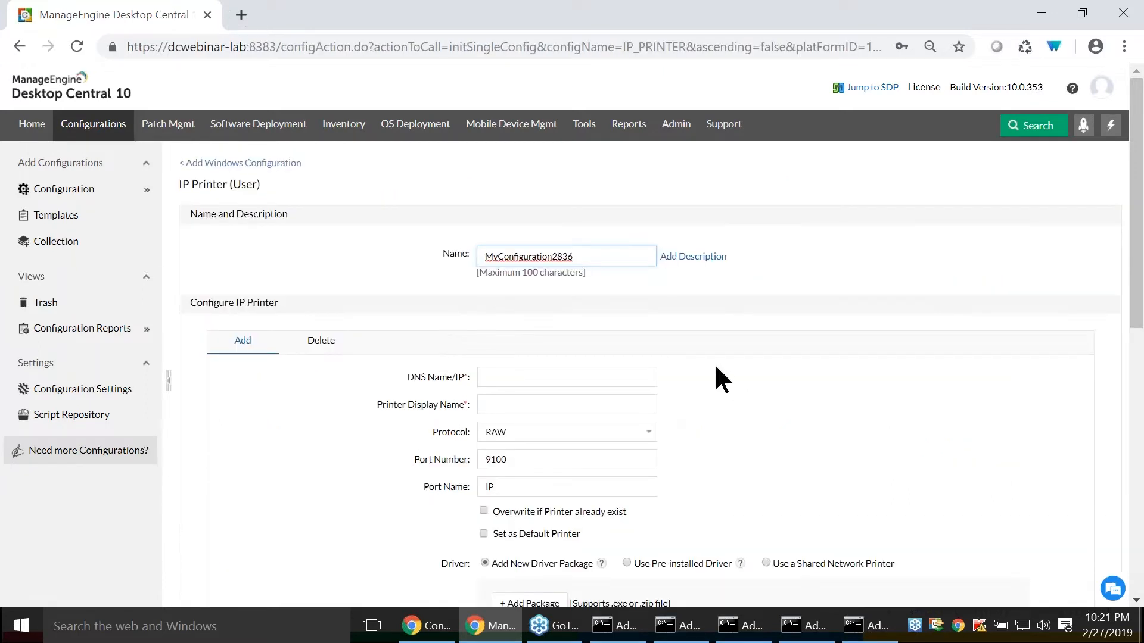
left_click_drag(607, 251, 388, 247)
type("Printer to New User")
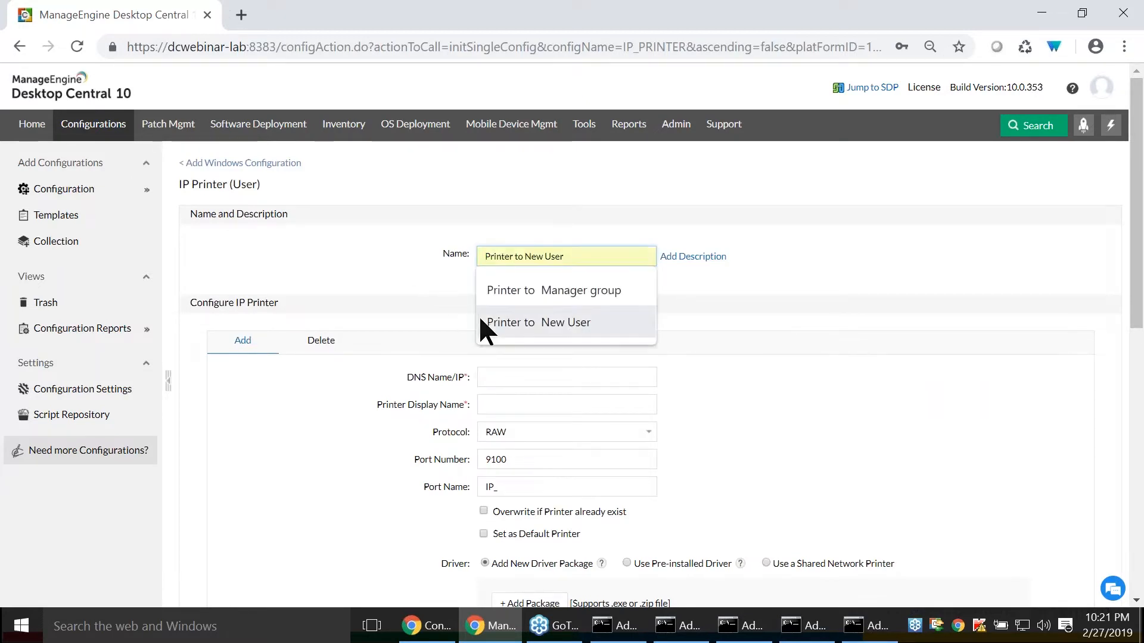
left_click(480, 322)
- Set the printer display name to Floor Printer and keep RAW as its protocol
scroll(348, 322, "down", 2)
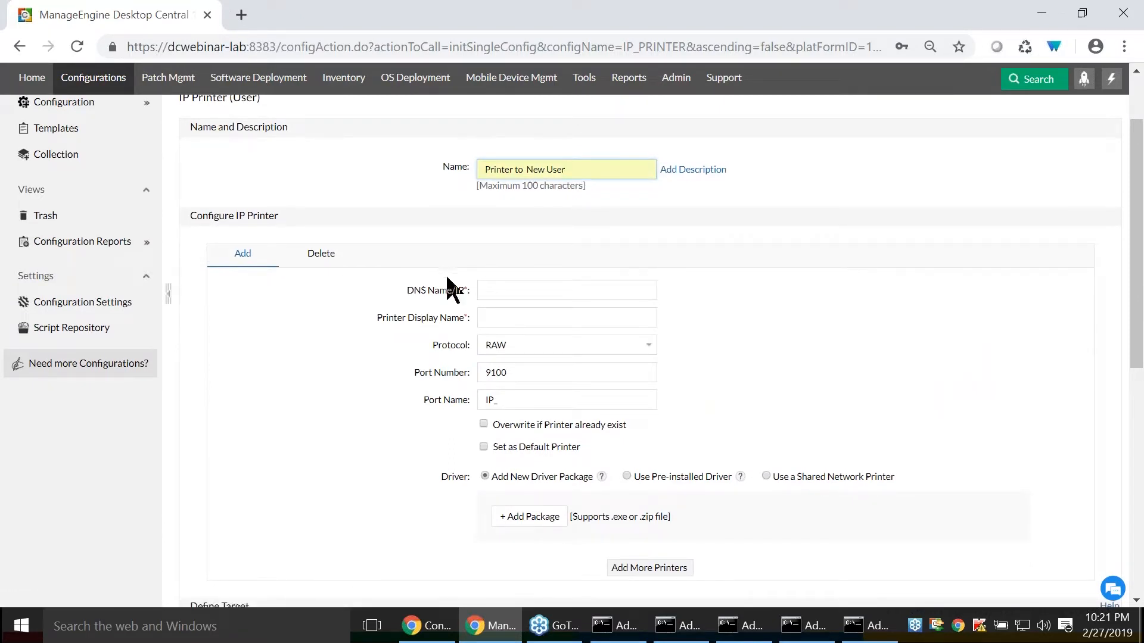
left_click(493, 317)
type("F")
left_click(504, 351)
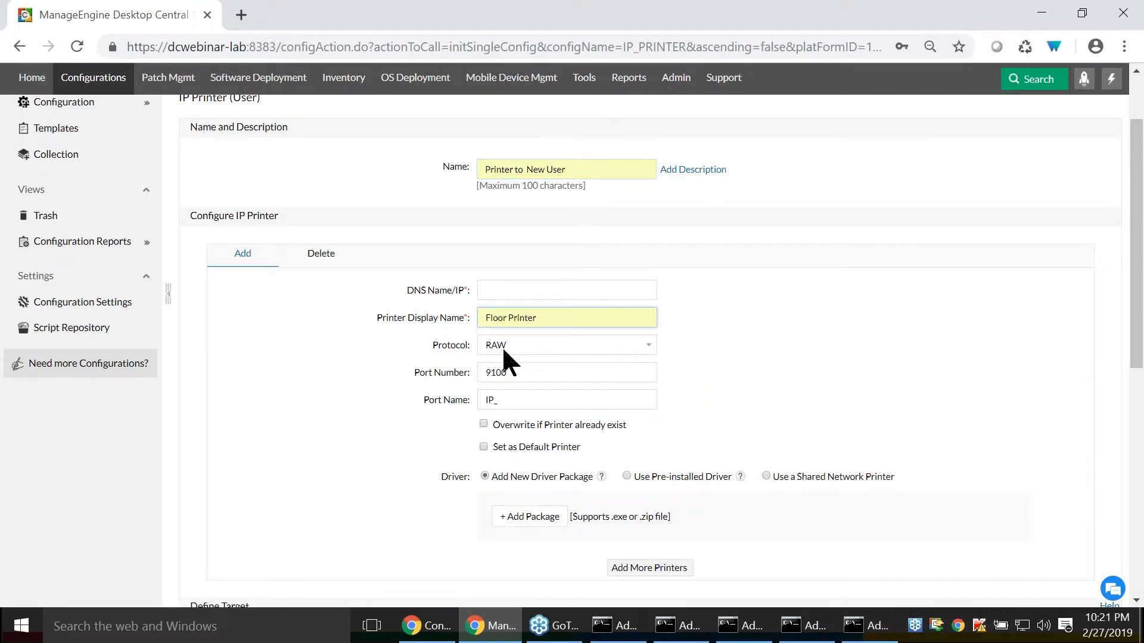
left_click(504, 351)
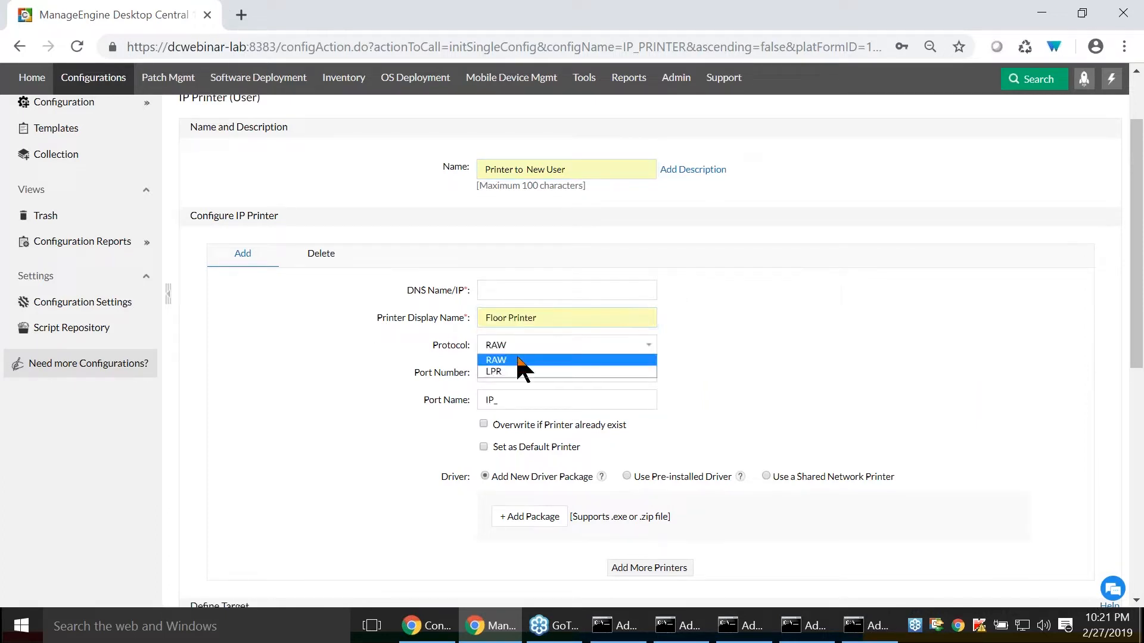
left_click(527, 344)
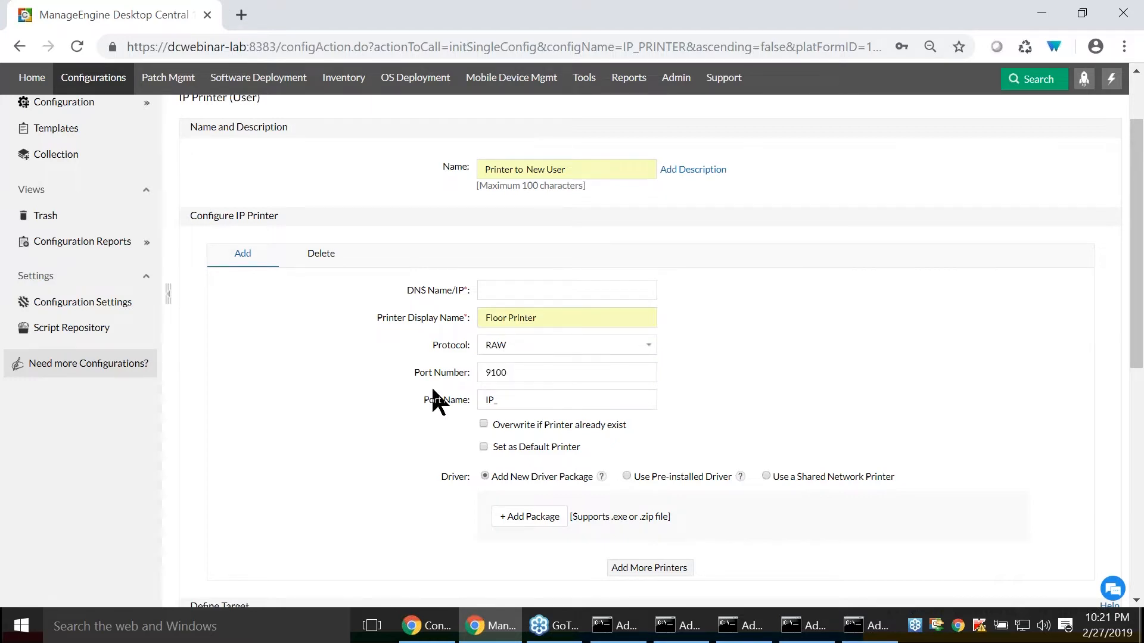
- Set the driver source to Use a Shared Network Printer and enable credentials for accessing the shared network printer
scroll(434, 399, "down", 2)
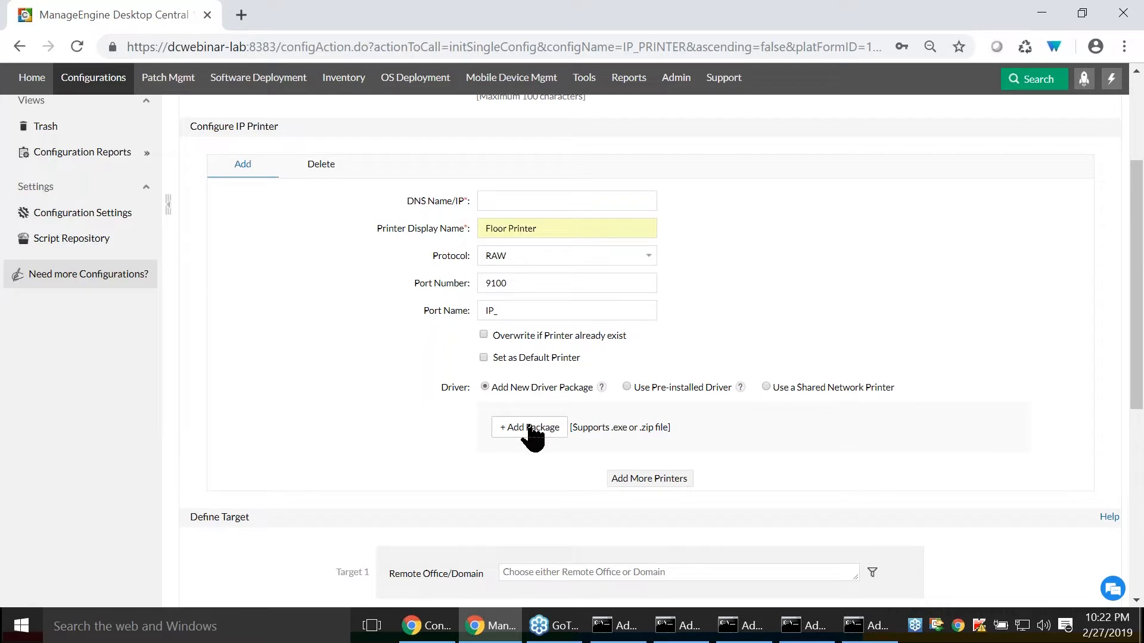
left_click(625, 385)
left_click(625, 423)
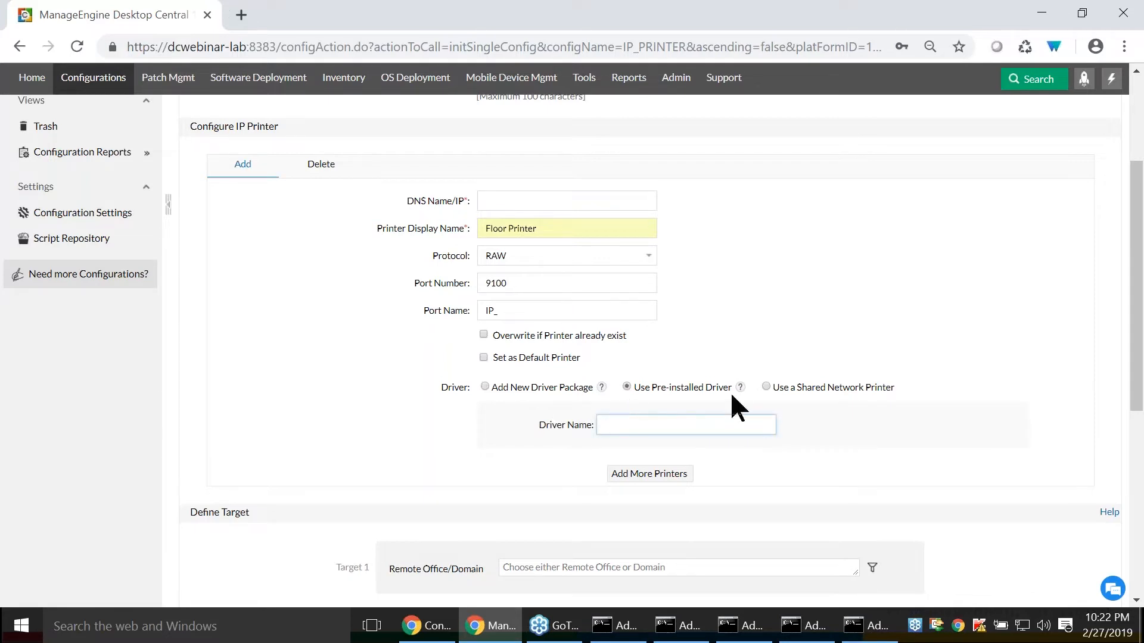
left_click(765, 387)
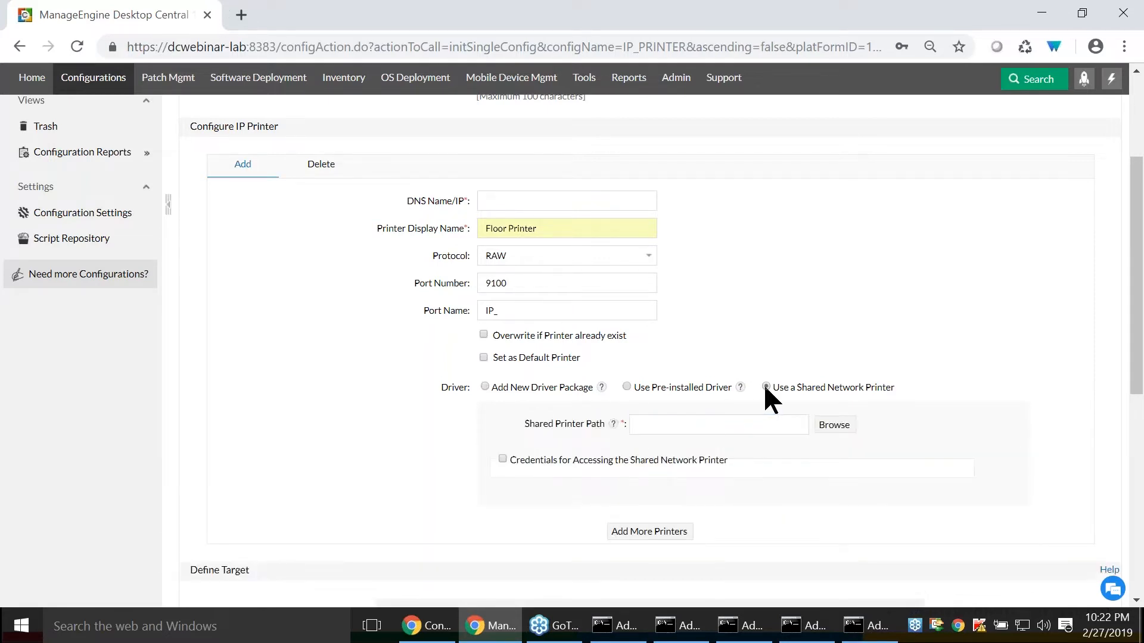
left_click(755, 427)
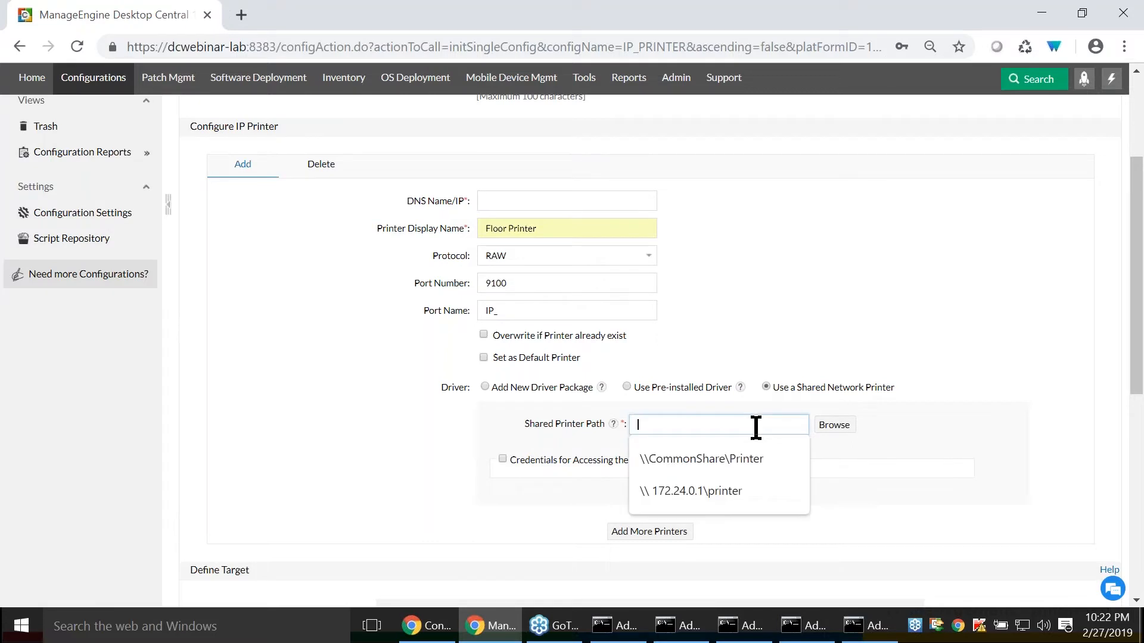
left_click(503, 458)
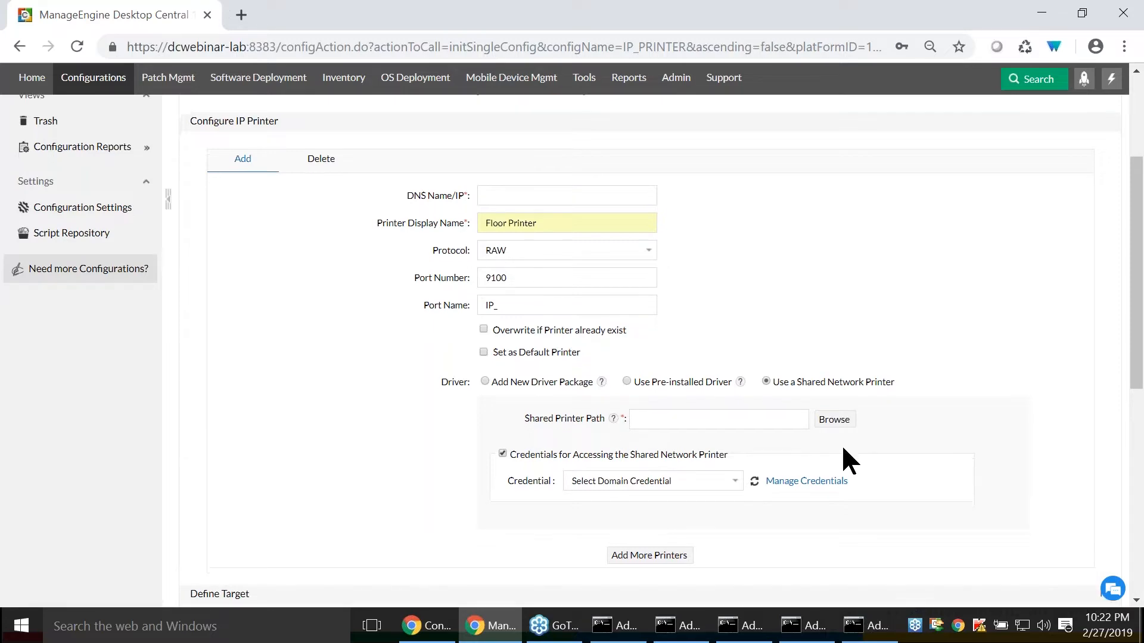
- Select the ZOHOCORP domain as the configuration's deployment target
scroll(763, 450, "down", 4)
scroll(756, 449, "up", 4)
scroll(757, 452, "down", 5)
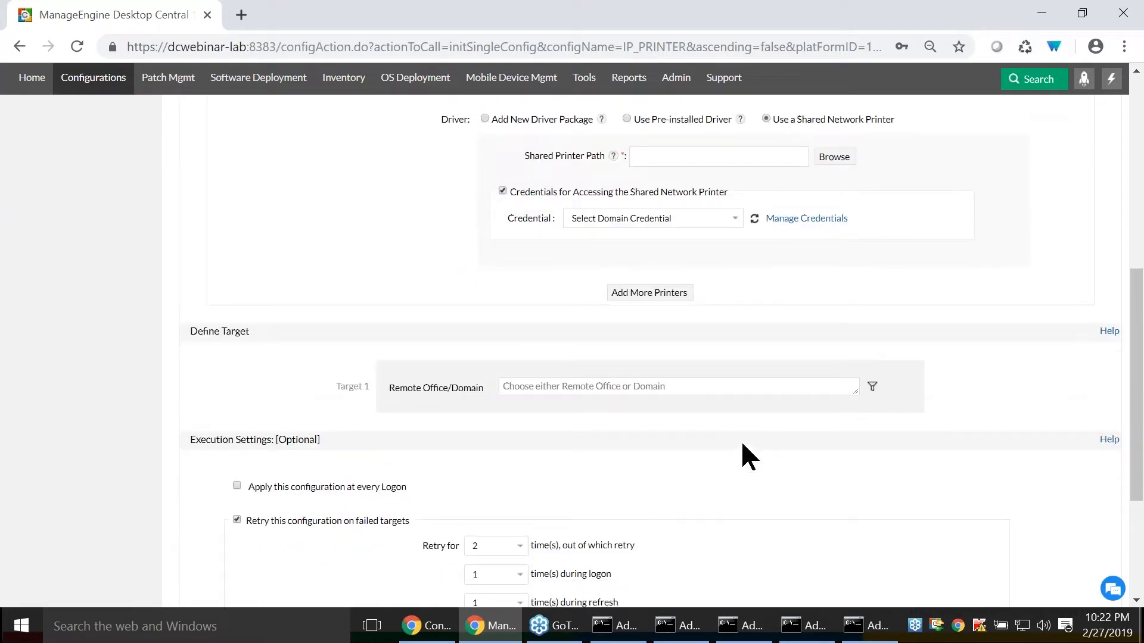
left_click(708, 386)
type("zo")
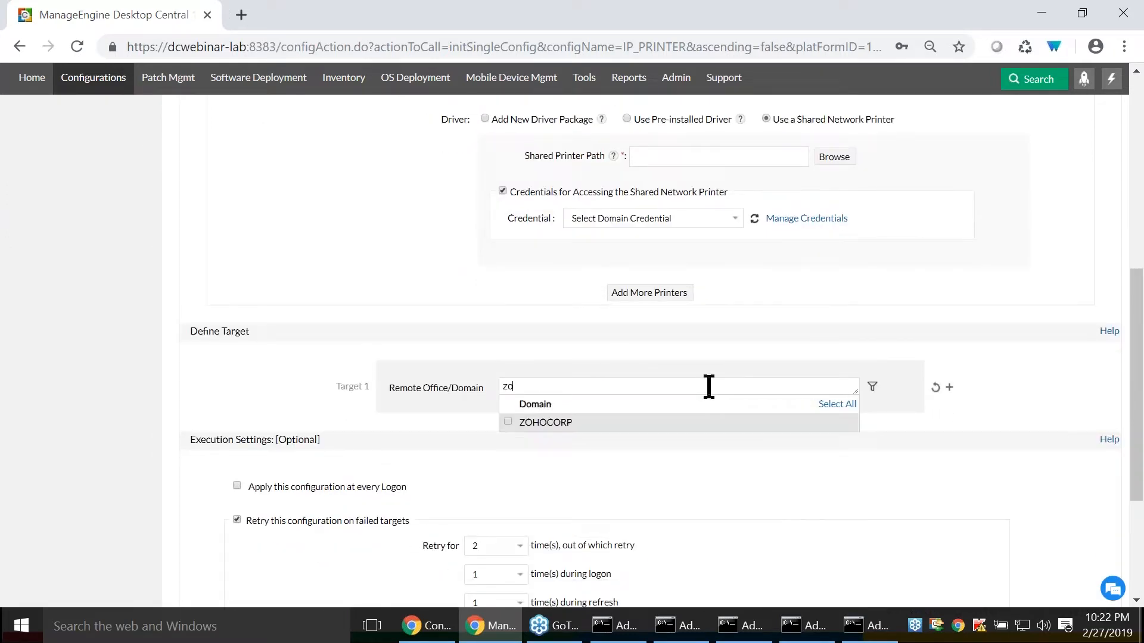
left_click(508, 419)
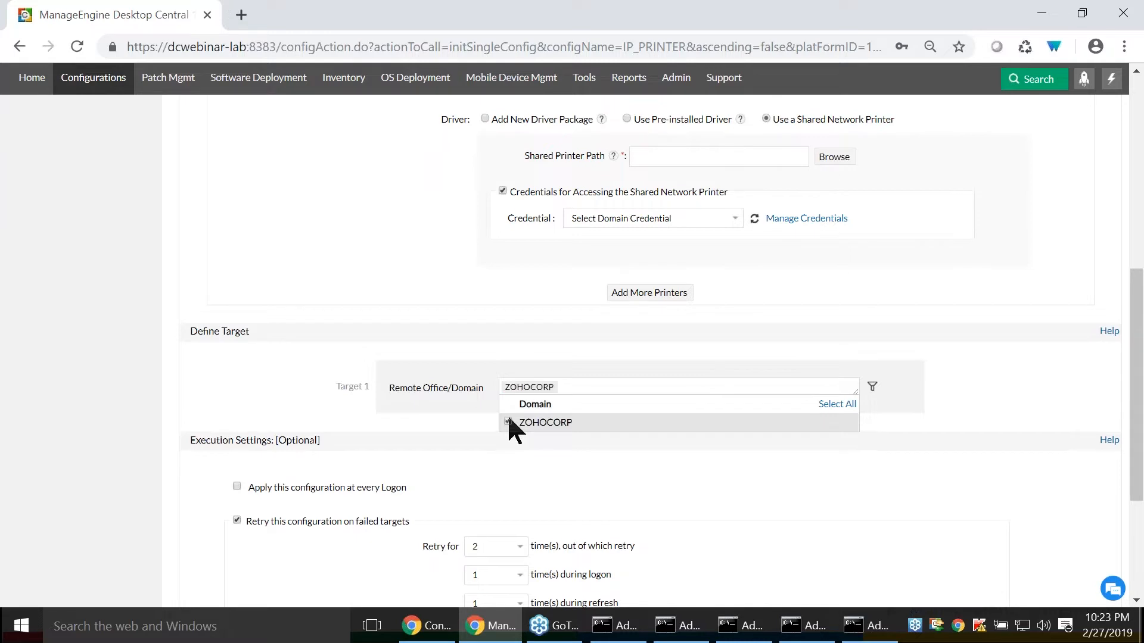
- Filter the ZOHOCORP target by User and select the new user's account
left_click(872, 388)
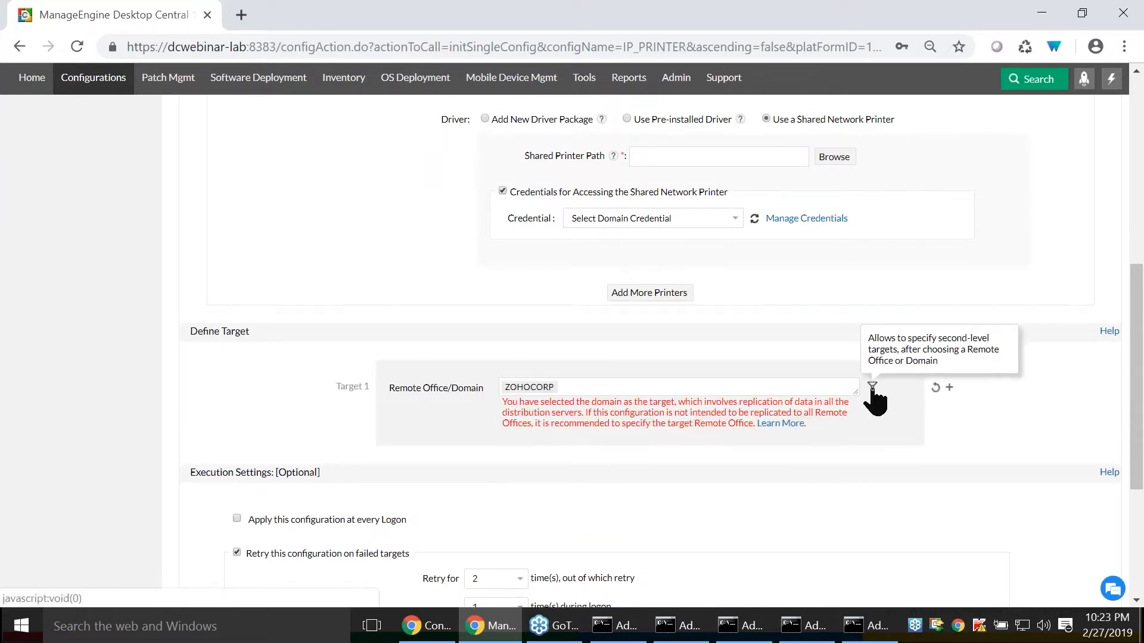
left_click(873, 388)
left_click(507, 460)
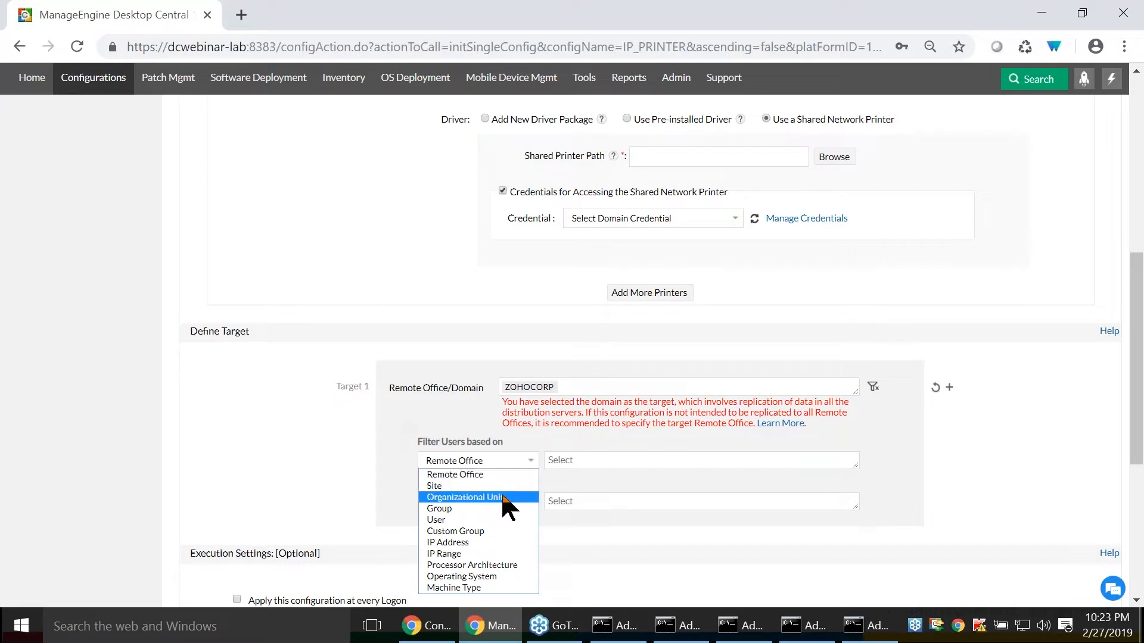
left_click(477, 518)
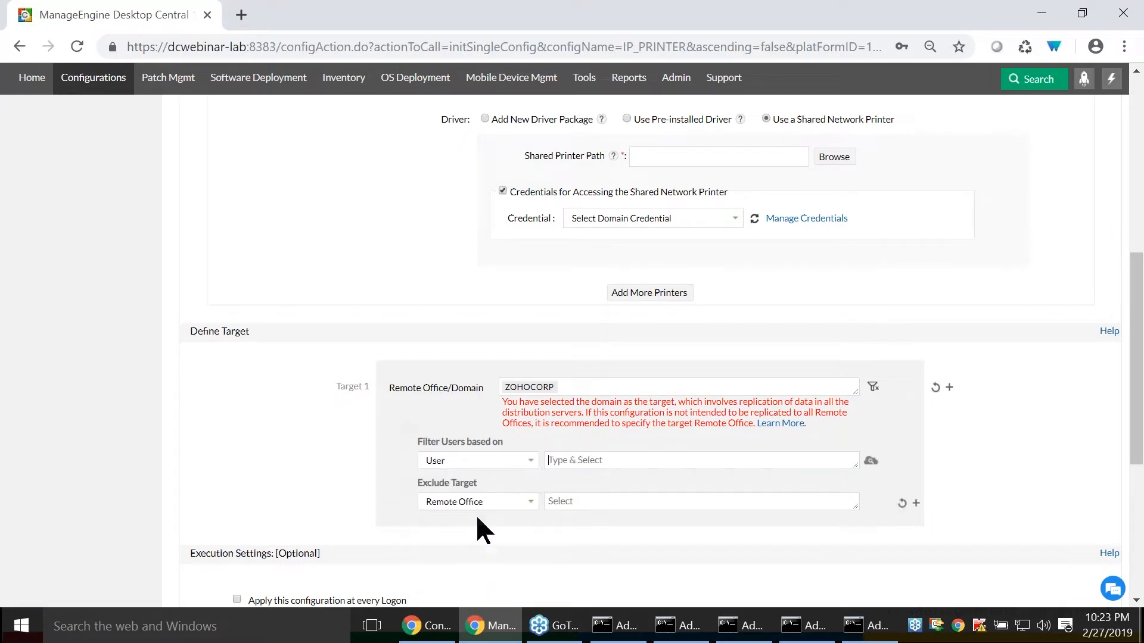
left_click(565, 465)
type("mark")
left_click(555, 515)
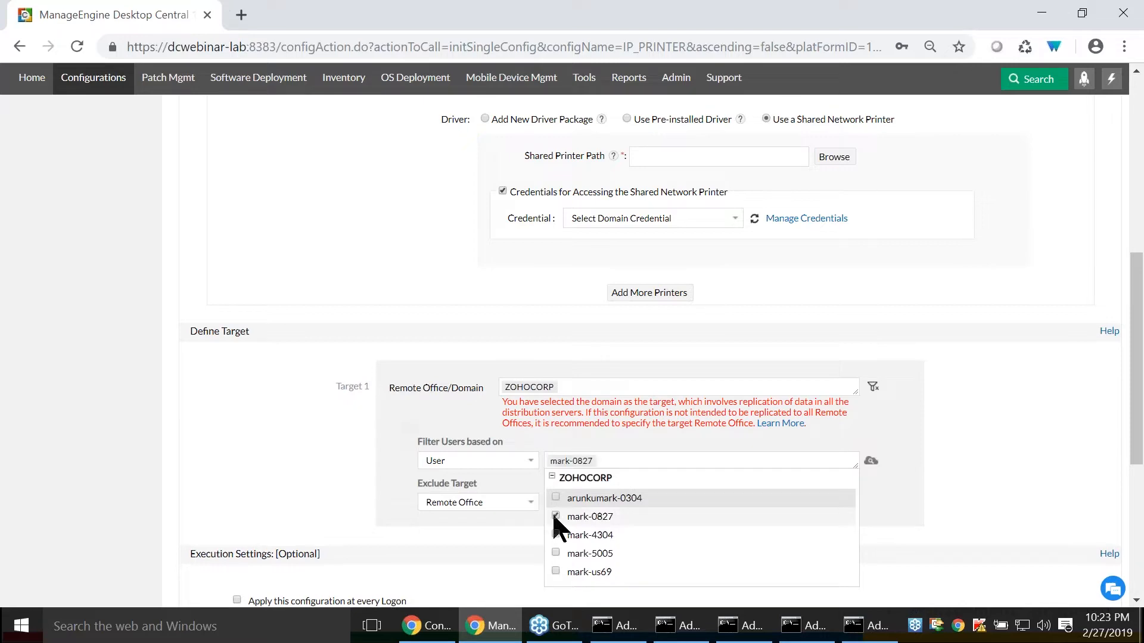
left_click(845, 447)
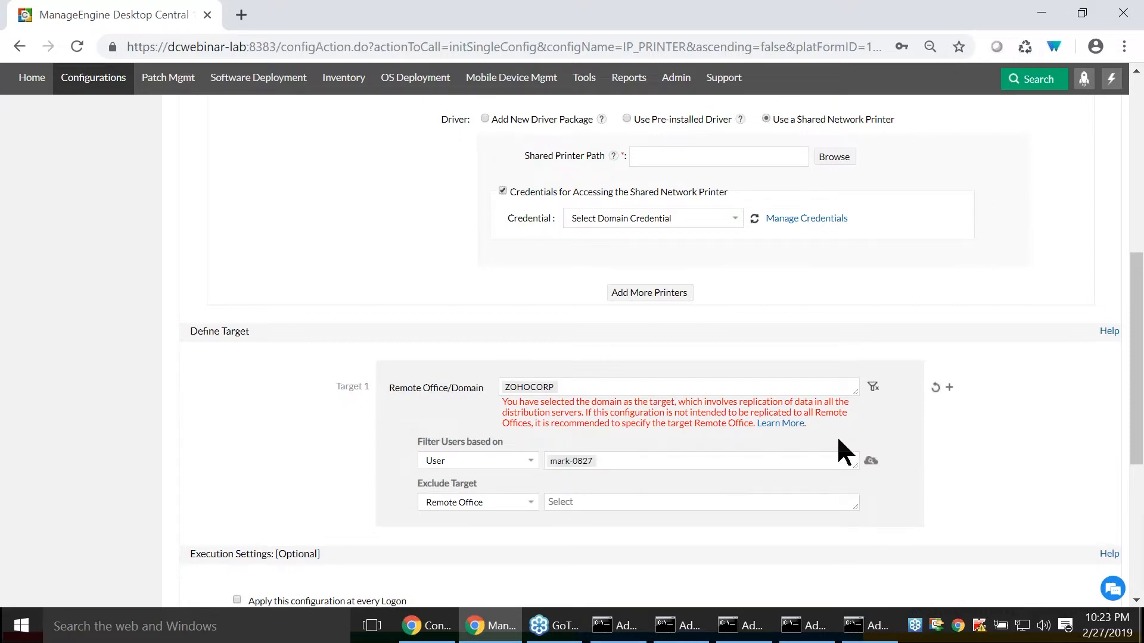
- Review the execution settings, and return to the slide show at the slide on configuring a printer for a specific group of computers
scroll(836, 435, "down", 5)
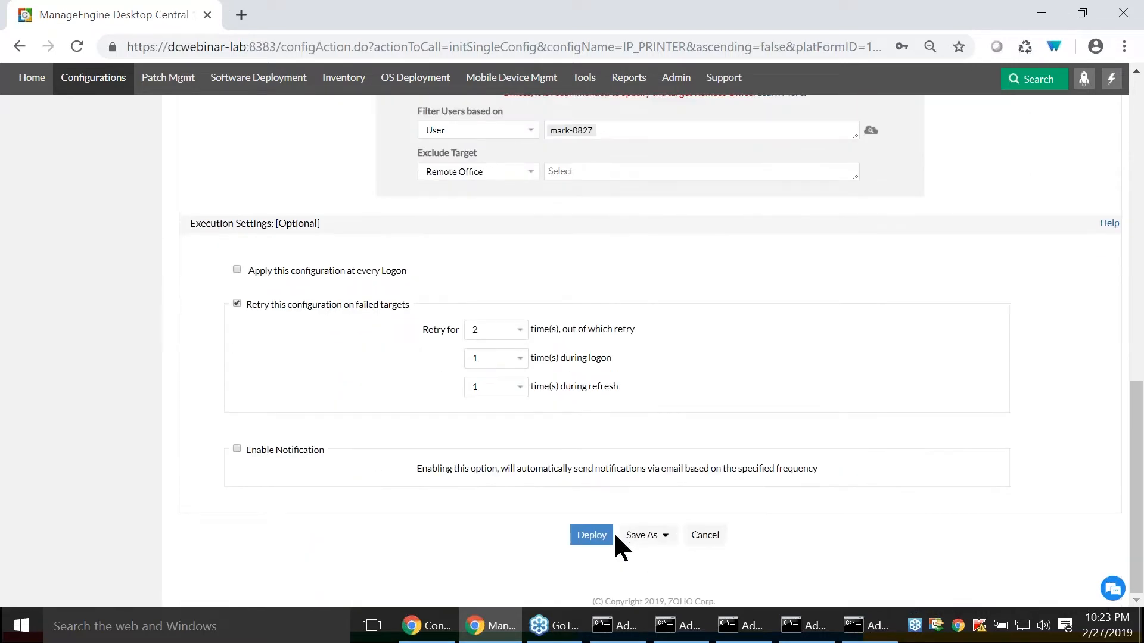
scroll(541, 448, "up", 10)
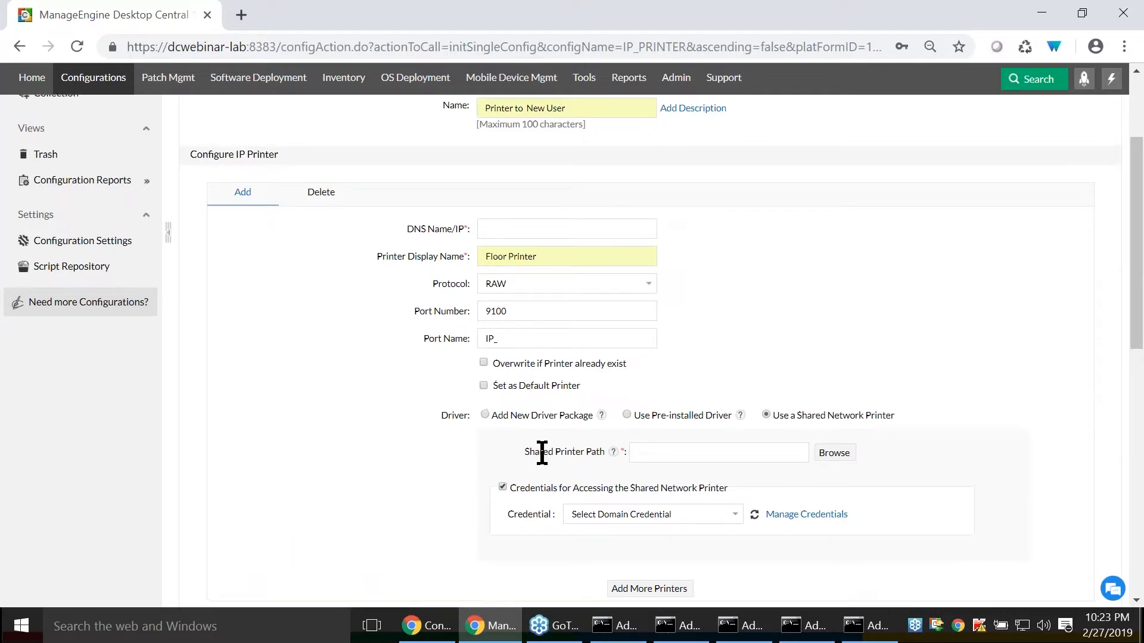
scroll(542, 453, "up", 3)
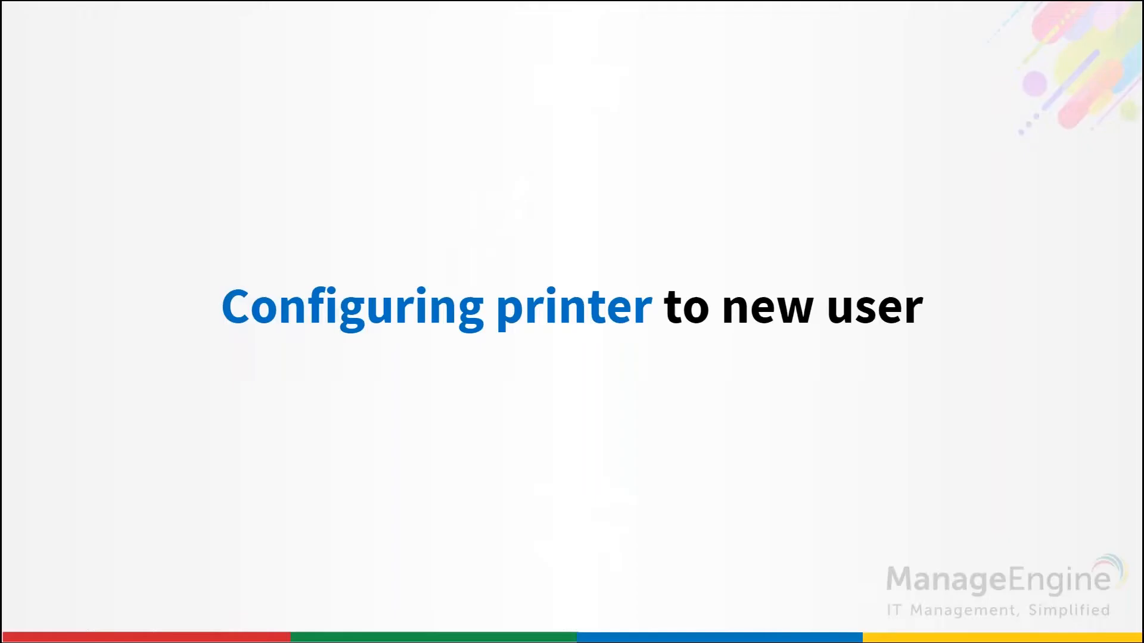
key("Right")
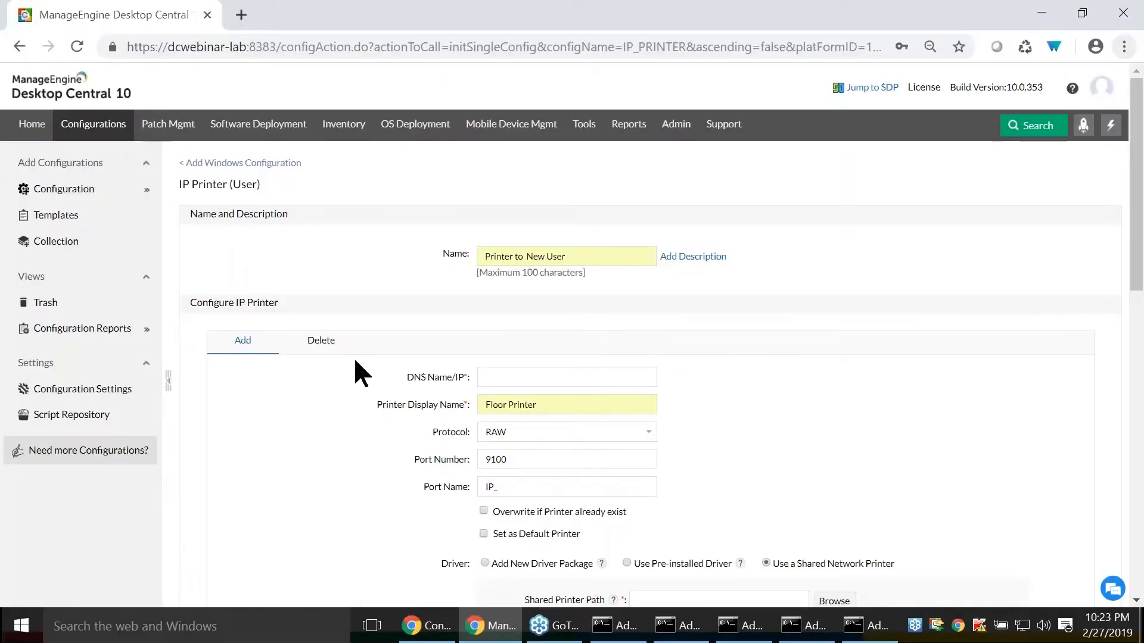
- Return to Desktop Central and start a Windows IP Printer configuration that applies to computers
mouse_move(77, 182)
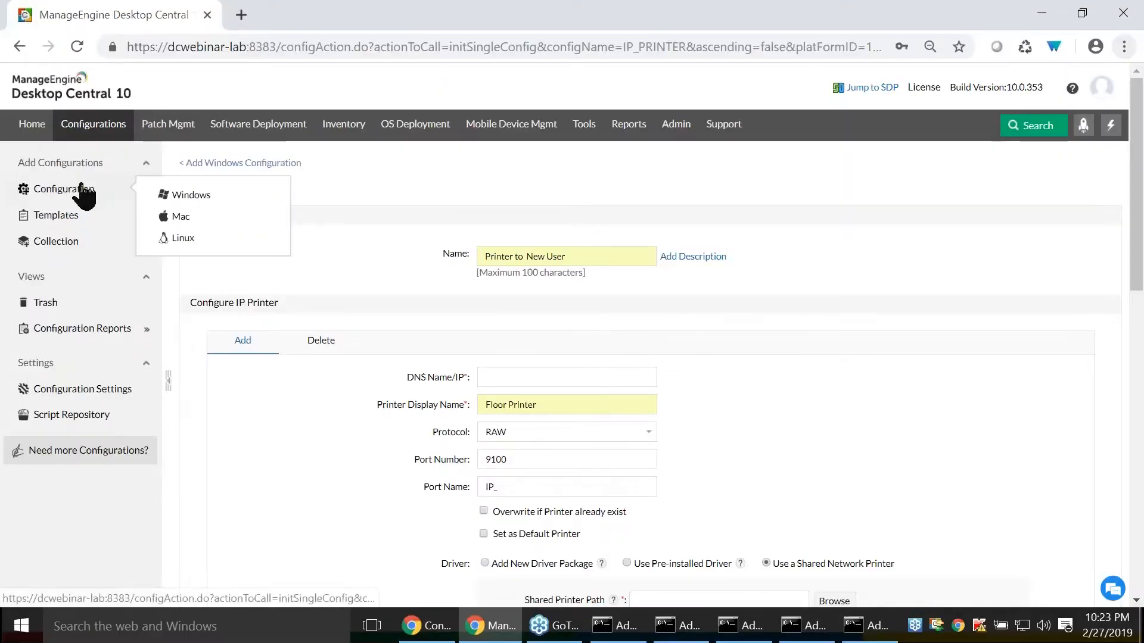
left_click(179, 194)
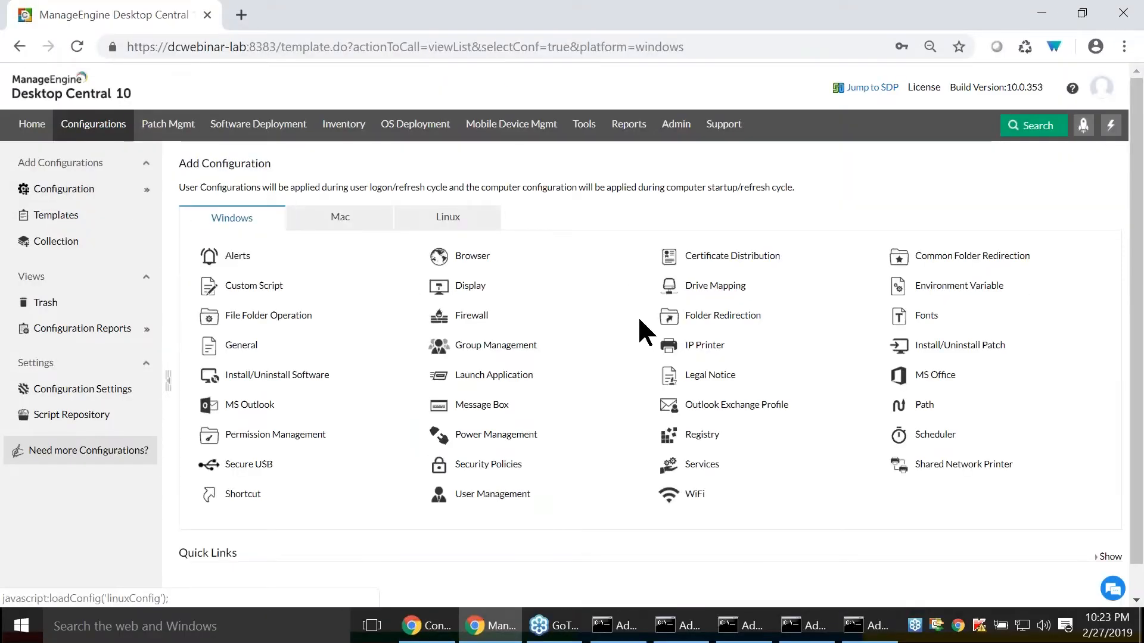
mouse_move(673, 351)
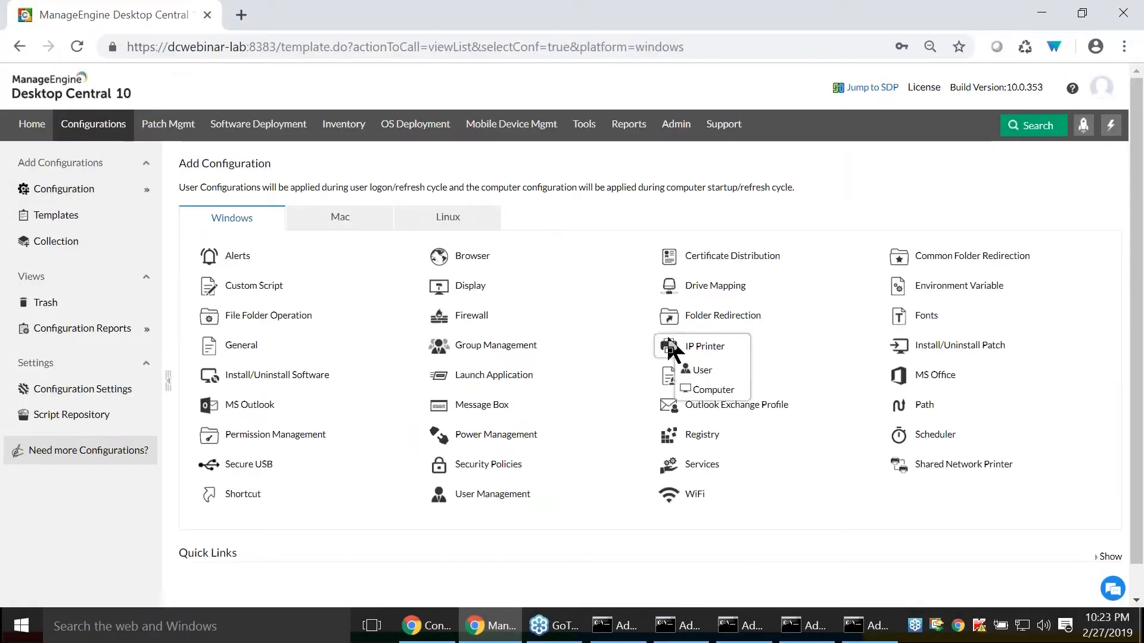
left_click(722, 391)
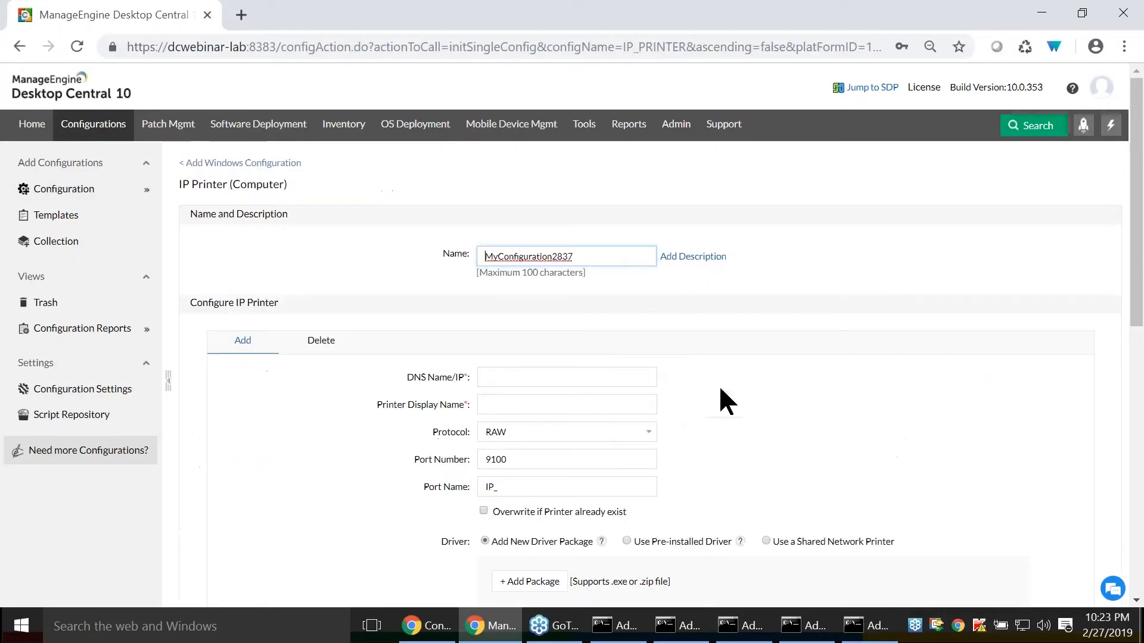
- Name the computer-level printer configuration Printer to Manager group
left_click_drag(590, 247, 394, 256)
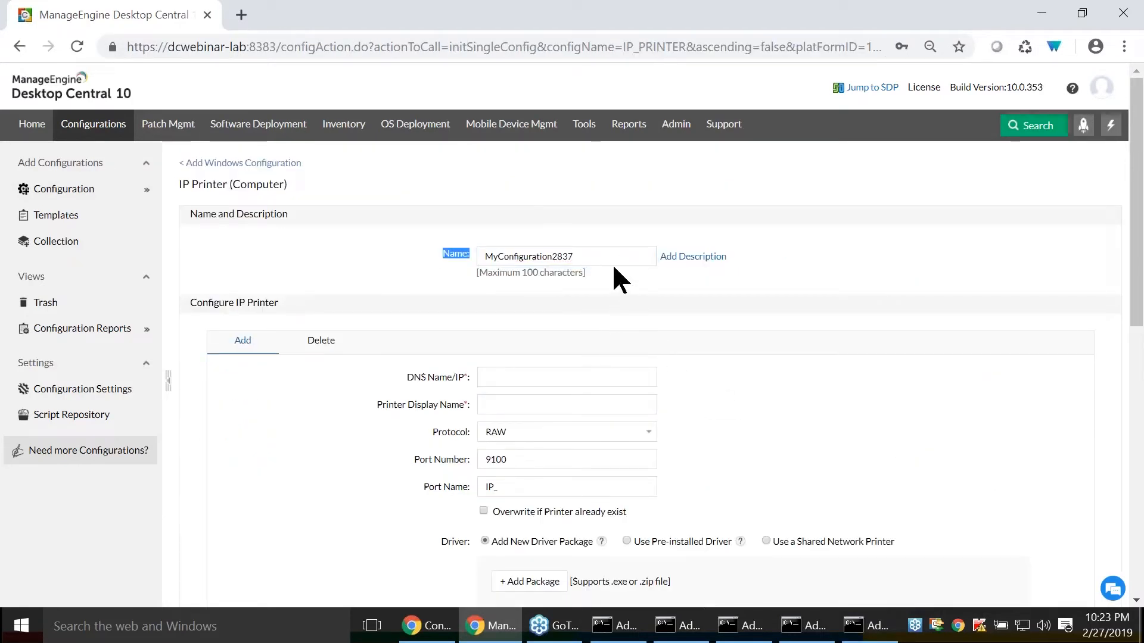
left_click_drag(612, 261, 374, 260)
type("Printer to")
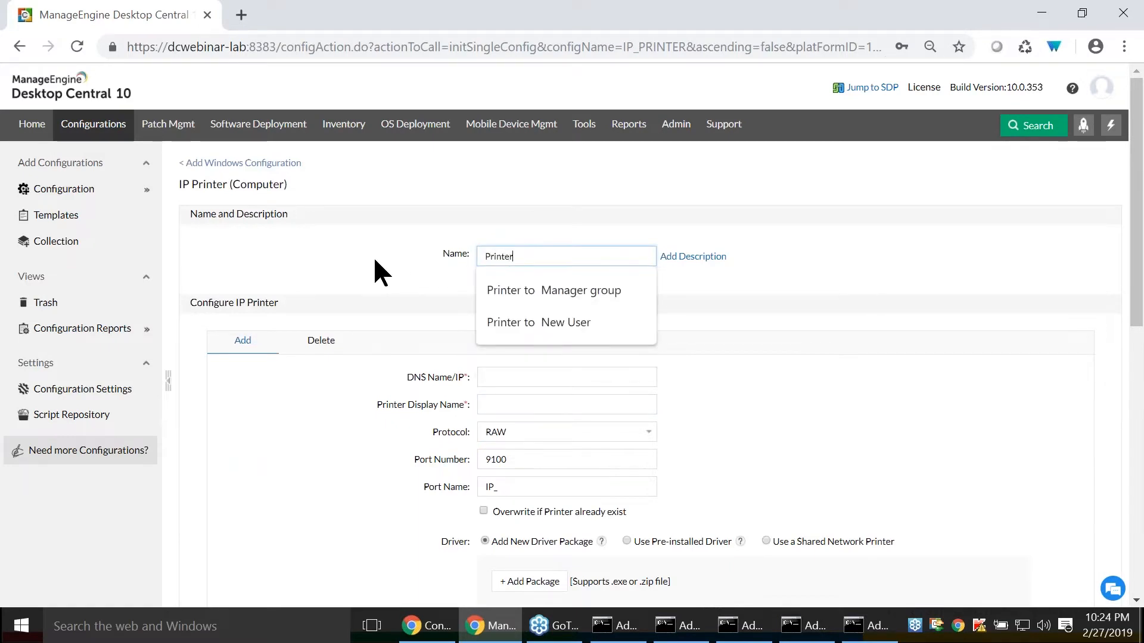
key("Down")
key("Return")
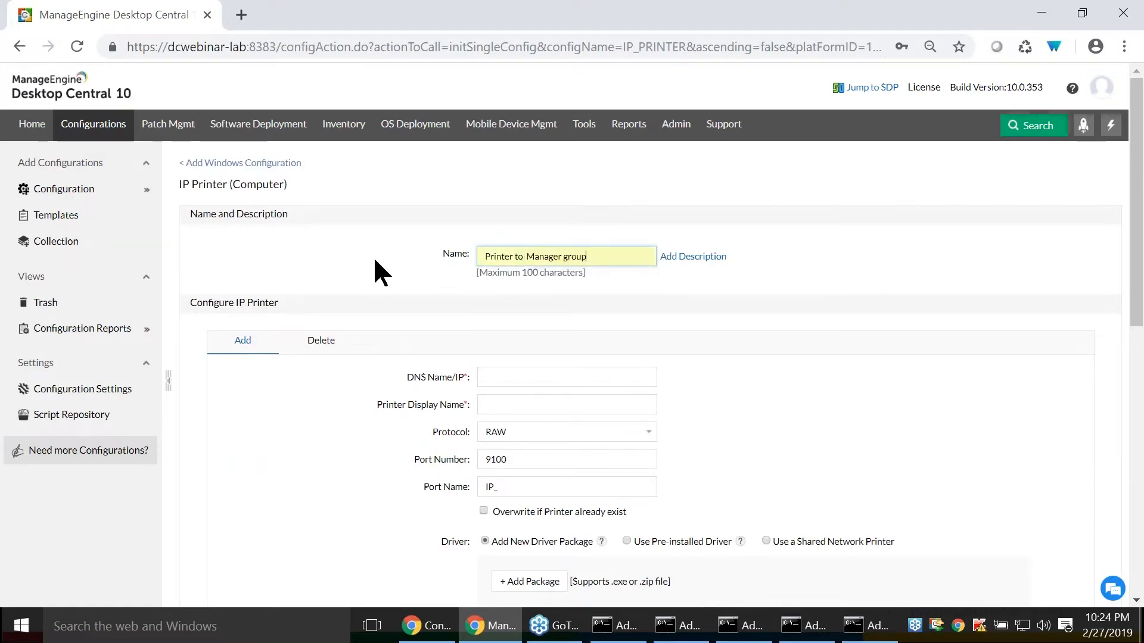
- Open the custom groups in the admin settings and start creating a new group
scroll(373, 256, "down", 2)
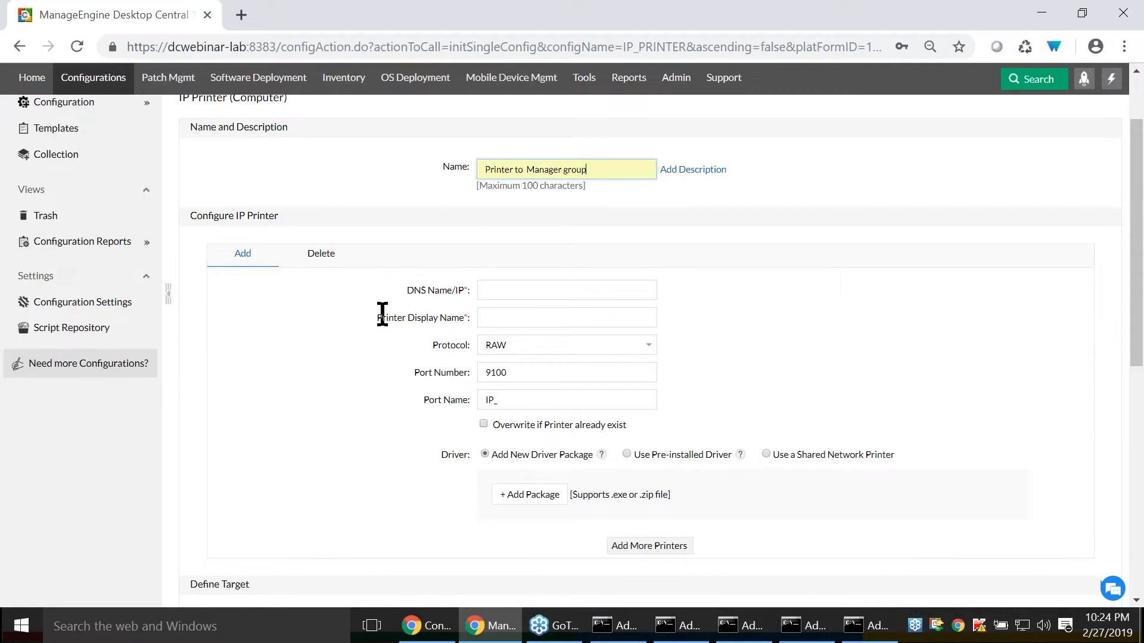
scroll(455, 360, "down", 2)
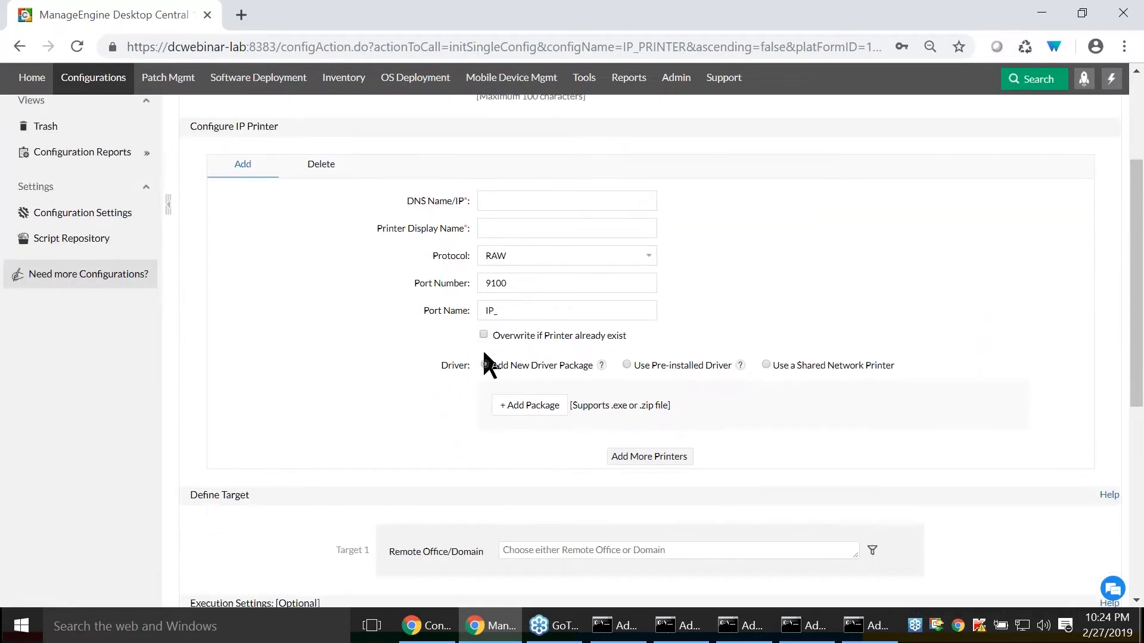
scroll(309, 427, "down", 2)
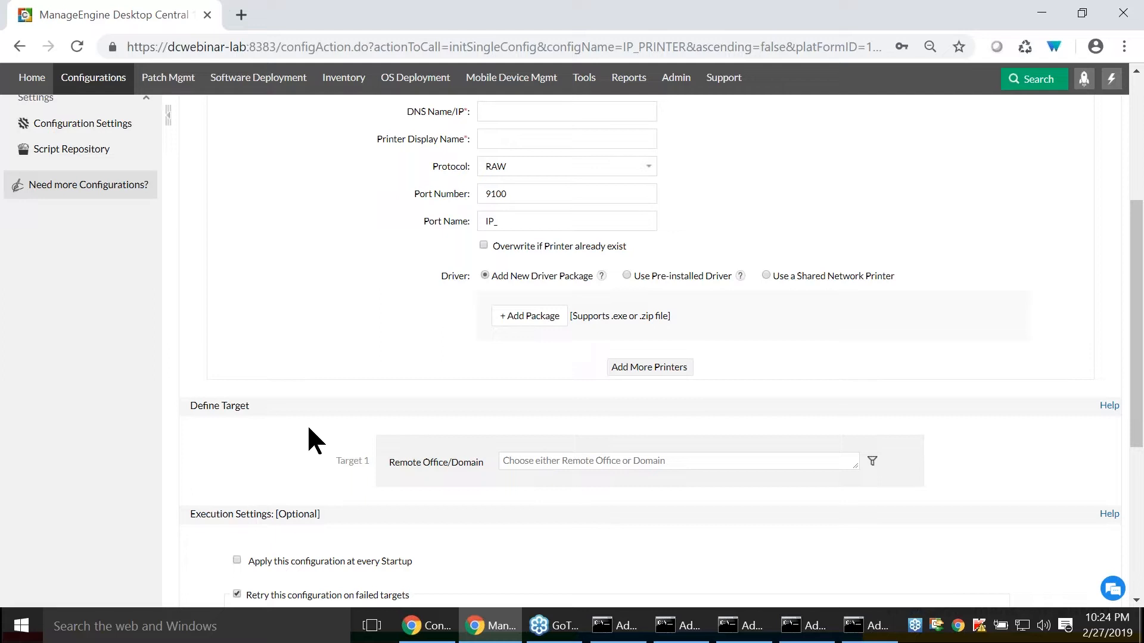
left_click(674, 87)
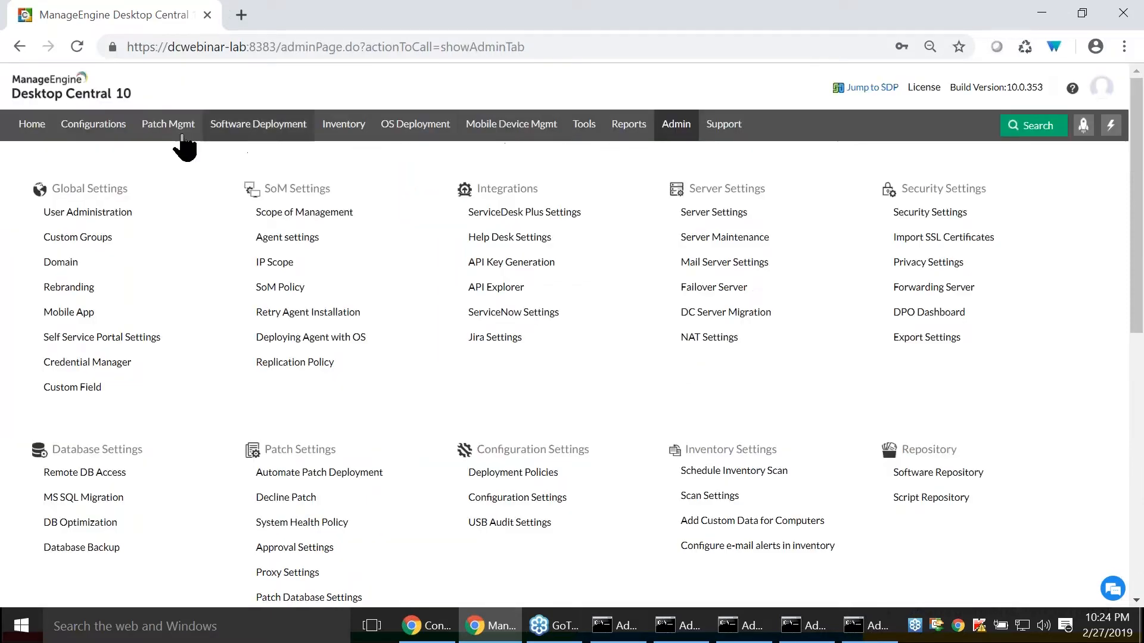
left_click(75, 239)
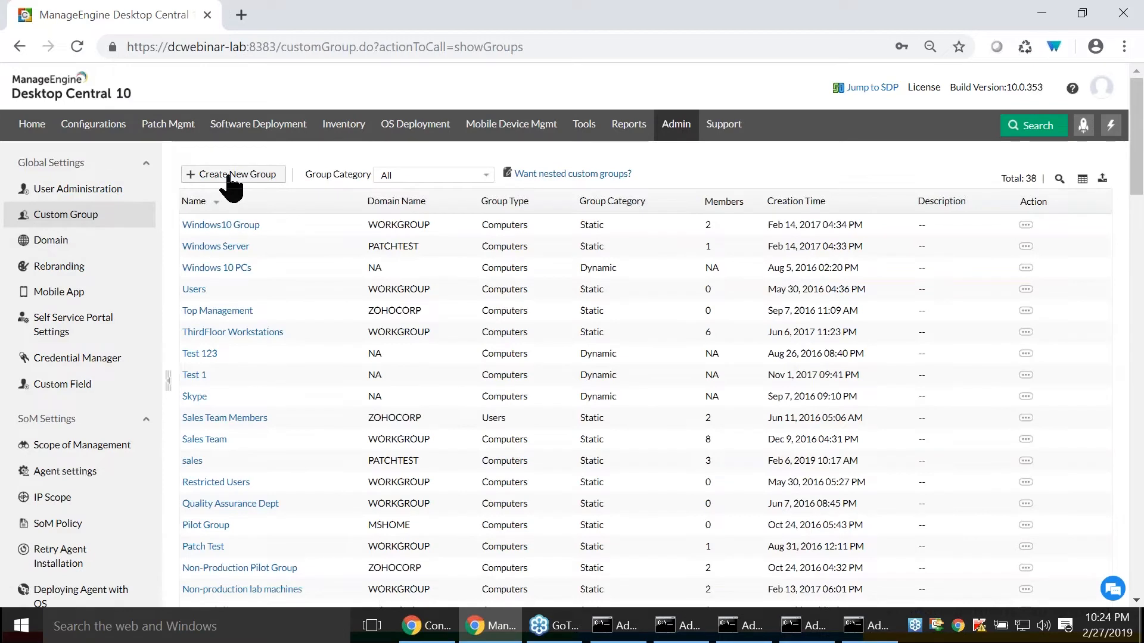
left_click(229, 176)
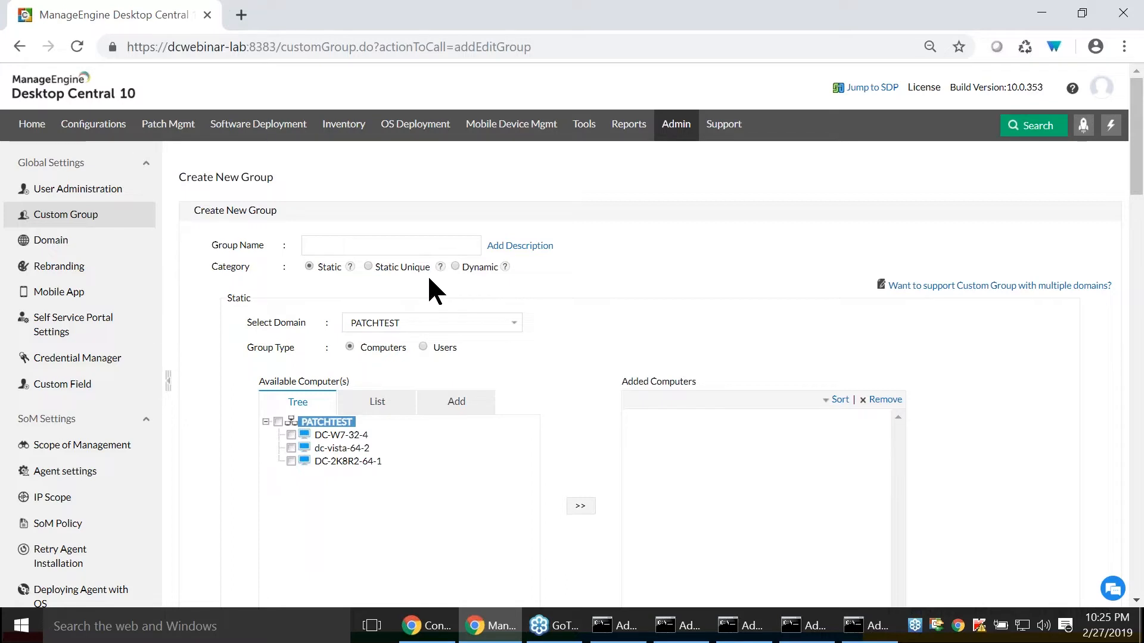
- Make the new group dynamic, with the criterion Operating System equal to Microsoft Windows 10
left_click(455, 265)
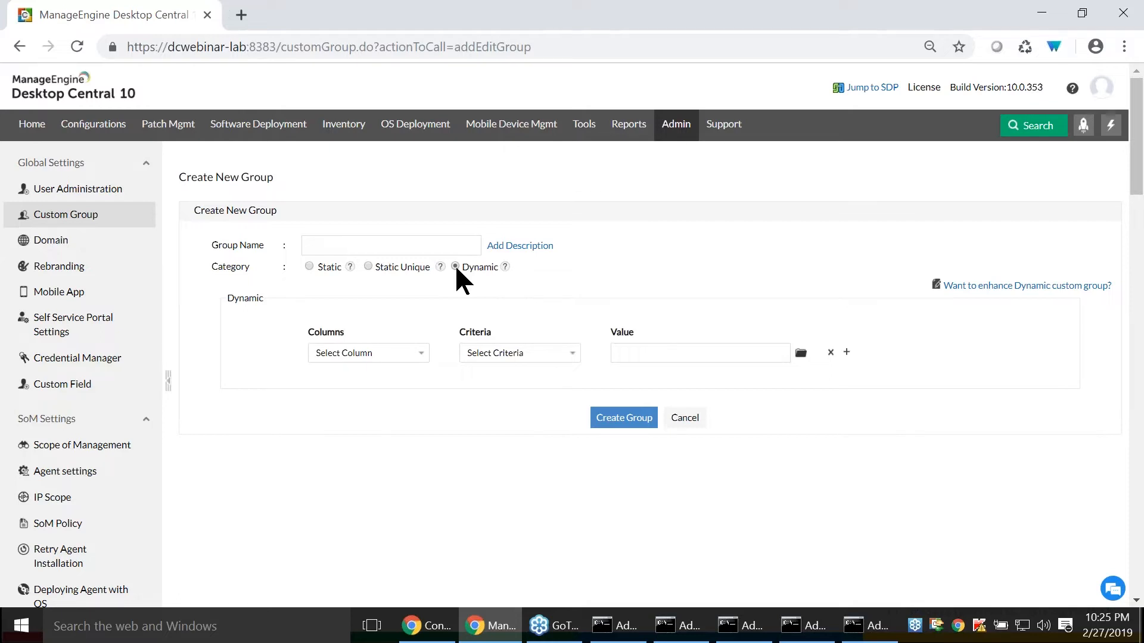
left_click(399, 353)
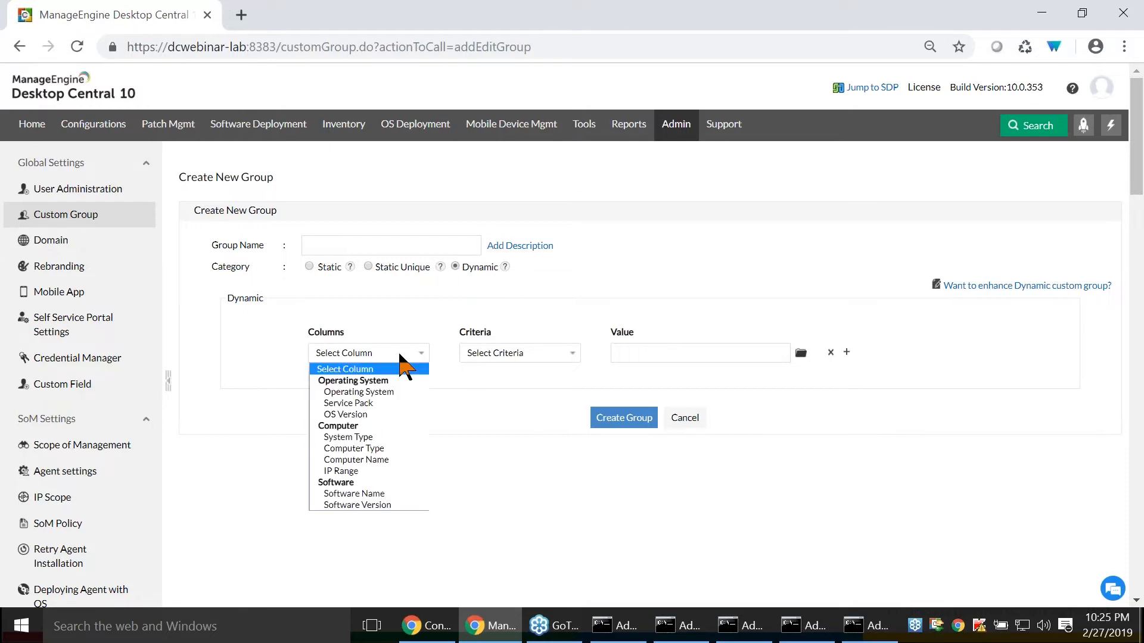
left_click(409, 392)
left_click(567, 355)
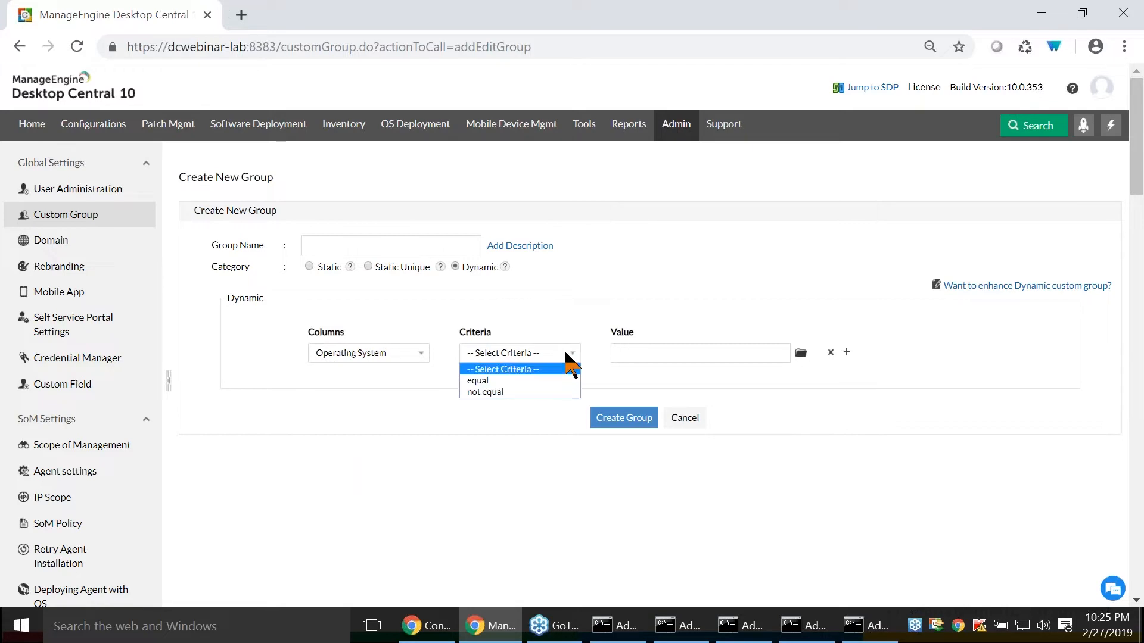
left_click(552, 380)
left_click(621, 352)
type("Windows 10")
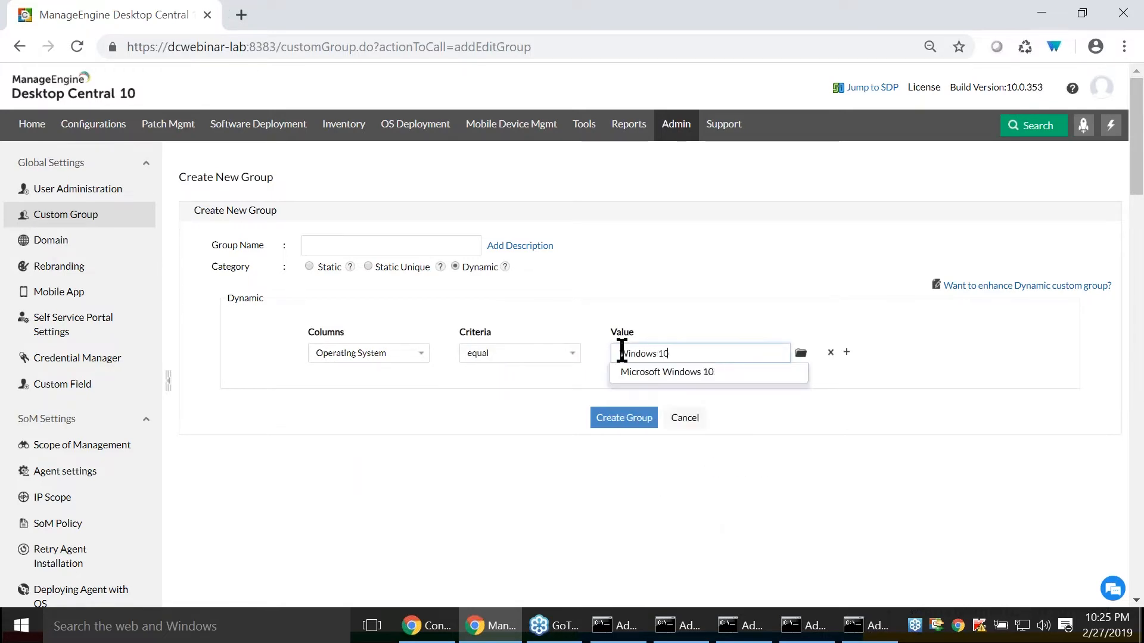
left_click(669, 373)
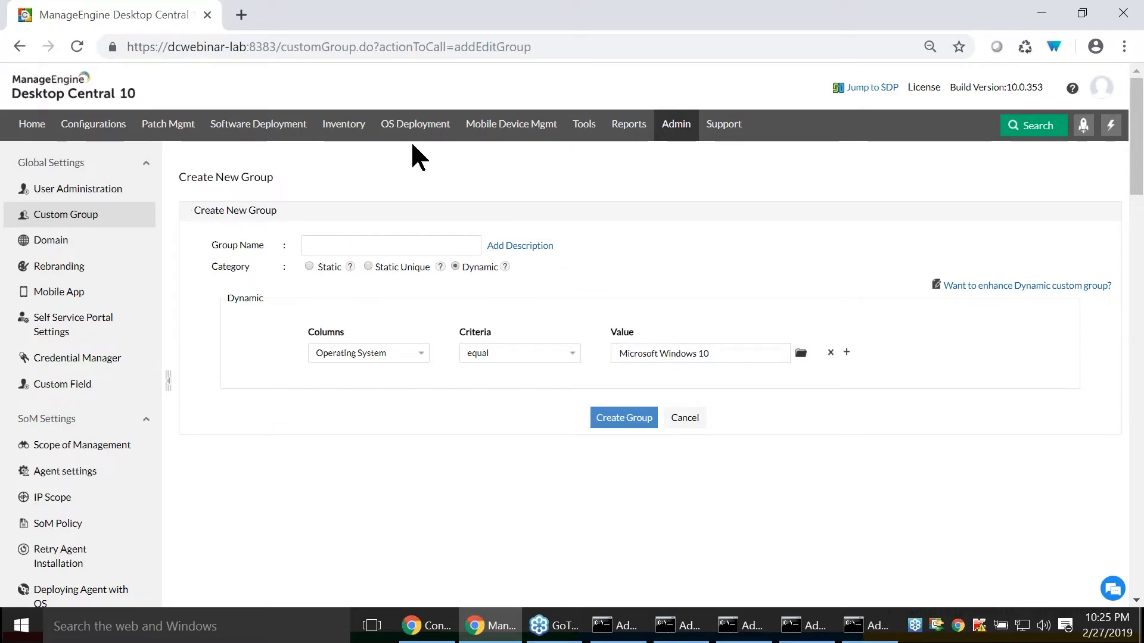
- Leave the group form and start a Windows IP Printer configuration that applies to computers
left_click(95, 123)
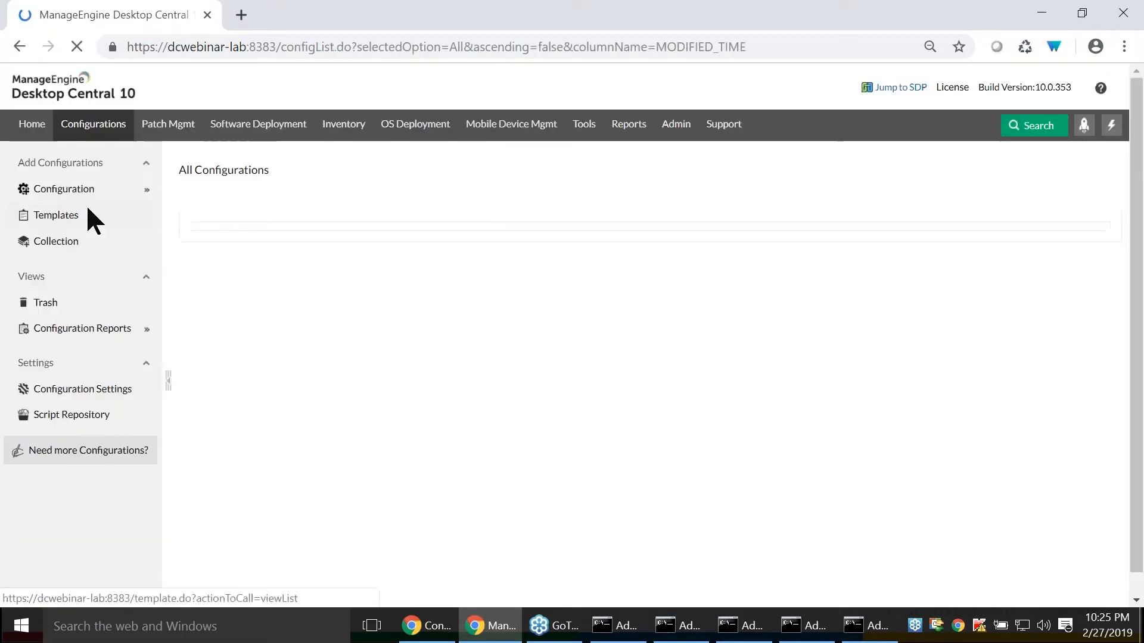
mouse_move(107, 197)
left_click(169, 190)
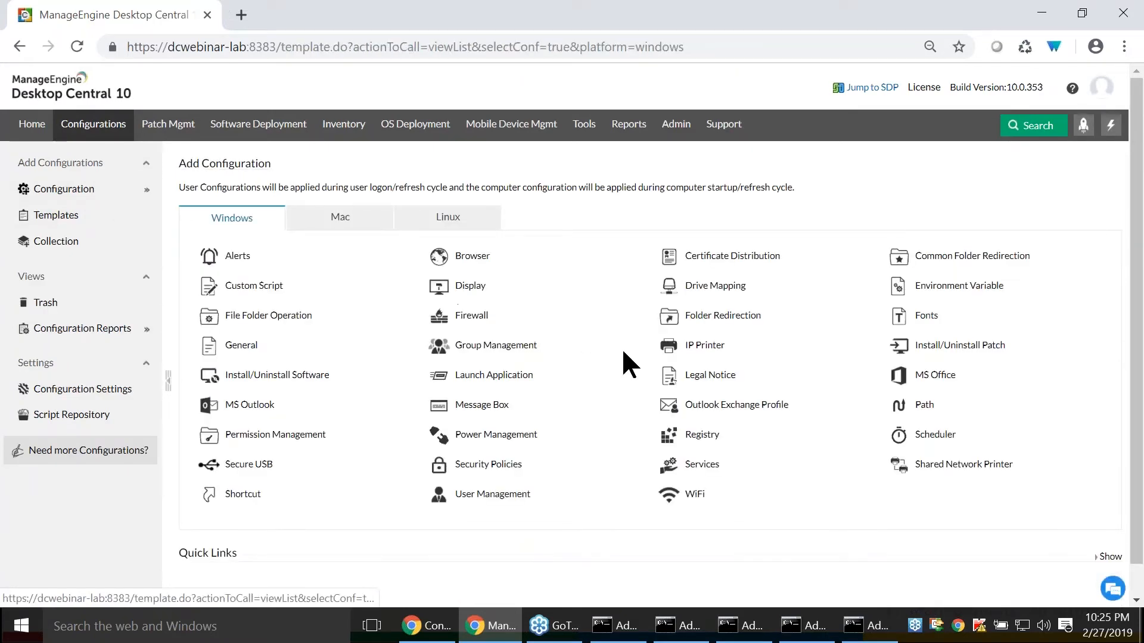
mouse_move(709, 343)
left_click(709, 395)
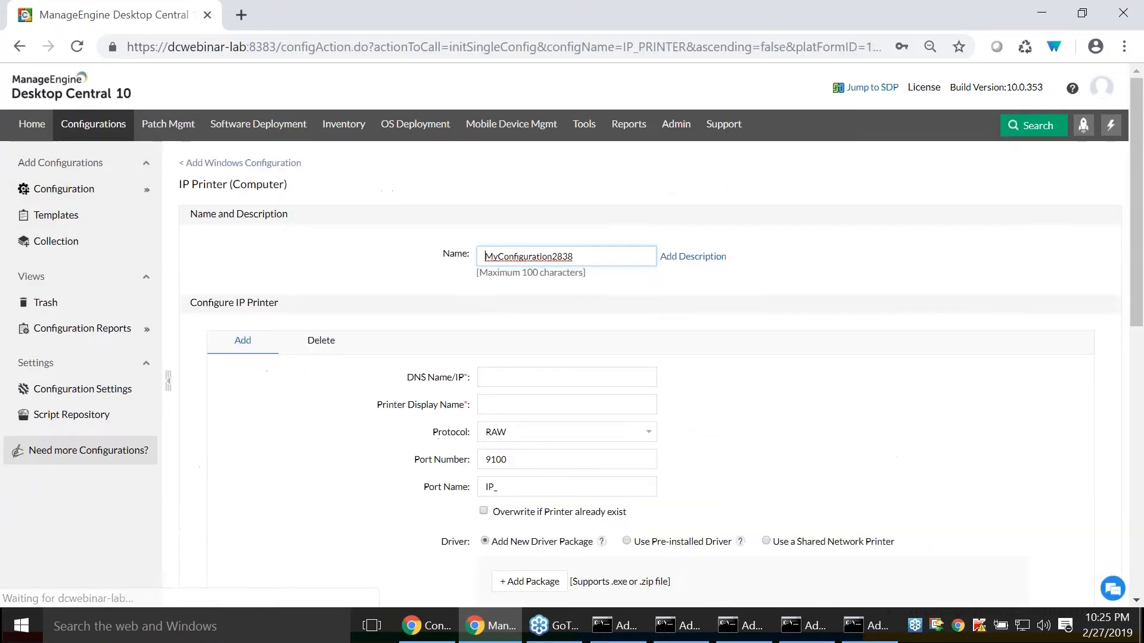
- Define the ZOHOCORP domain as the target of the IP printer configuration
scroll(623, 308, "down", 7)
left_click(636, 282)
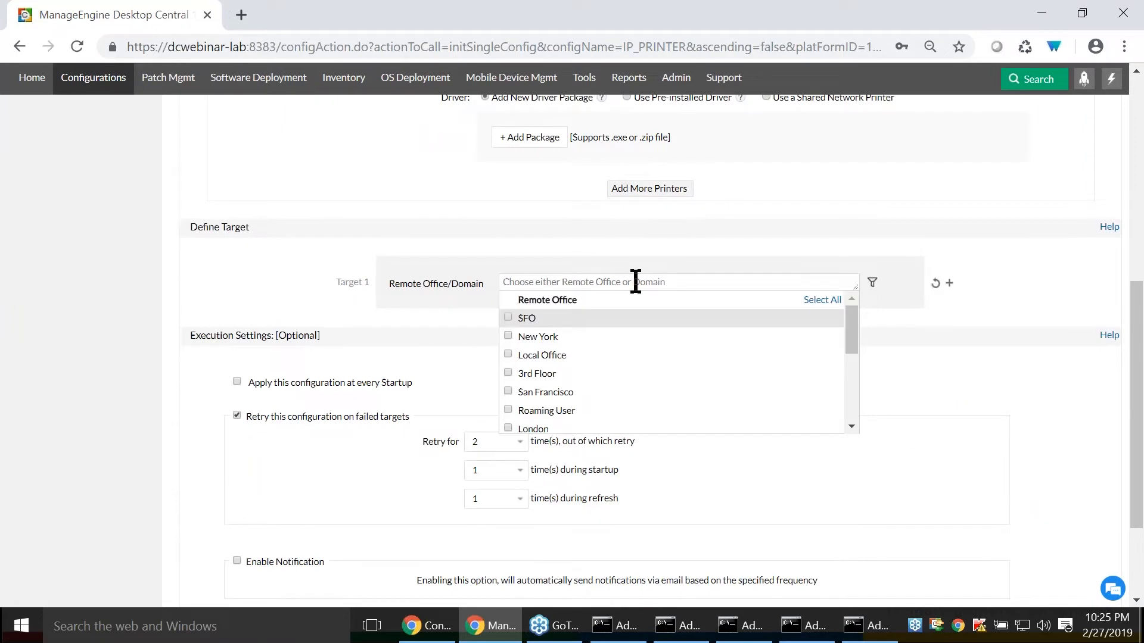
type("zoh")
left_click(512, 318)
- Filter the target computers by the custom group Manager and review the remaining deployment settings
left_click(872, 282)
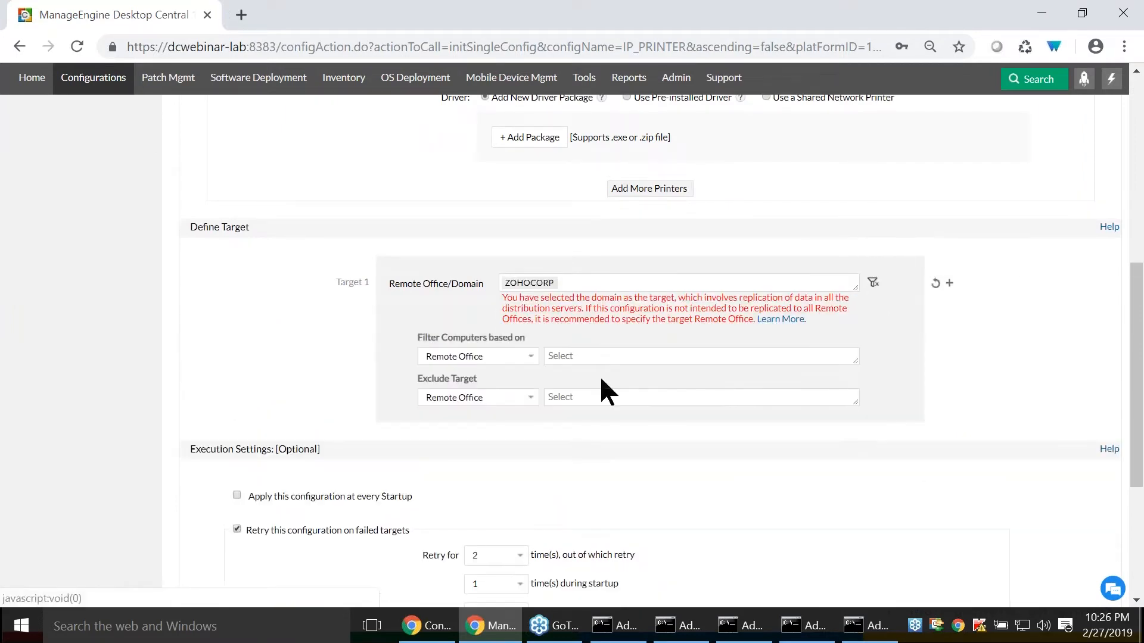
left_click(511, 356)
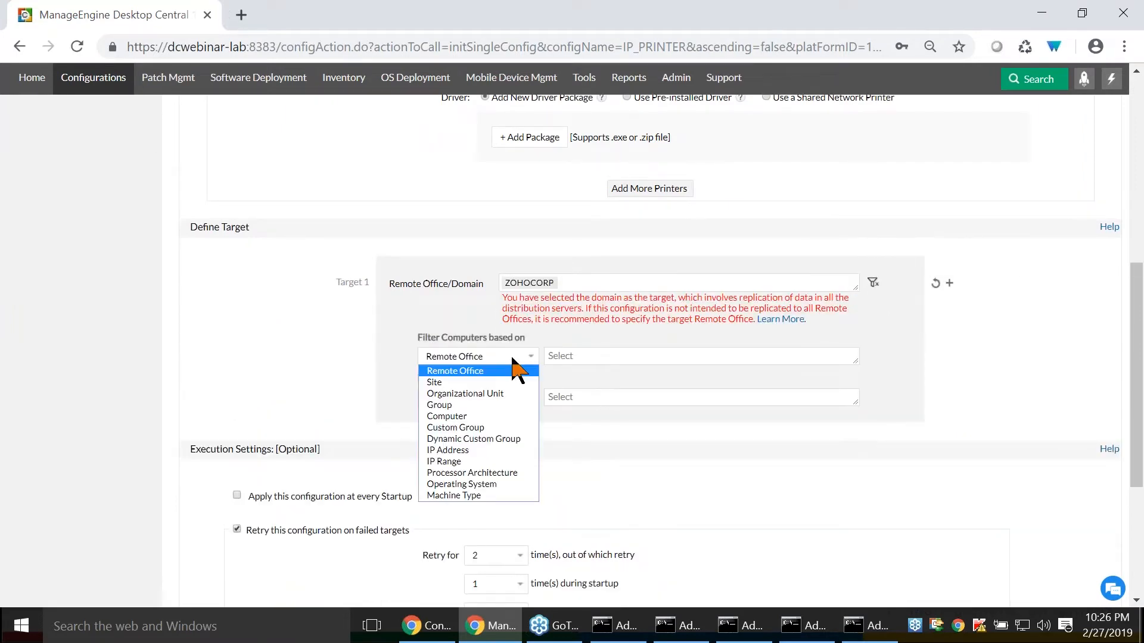
left_click(479, 427)
type("mana")
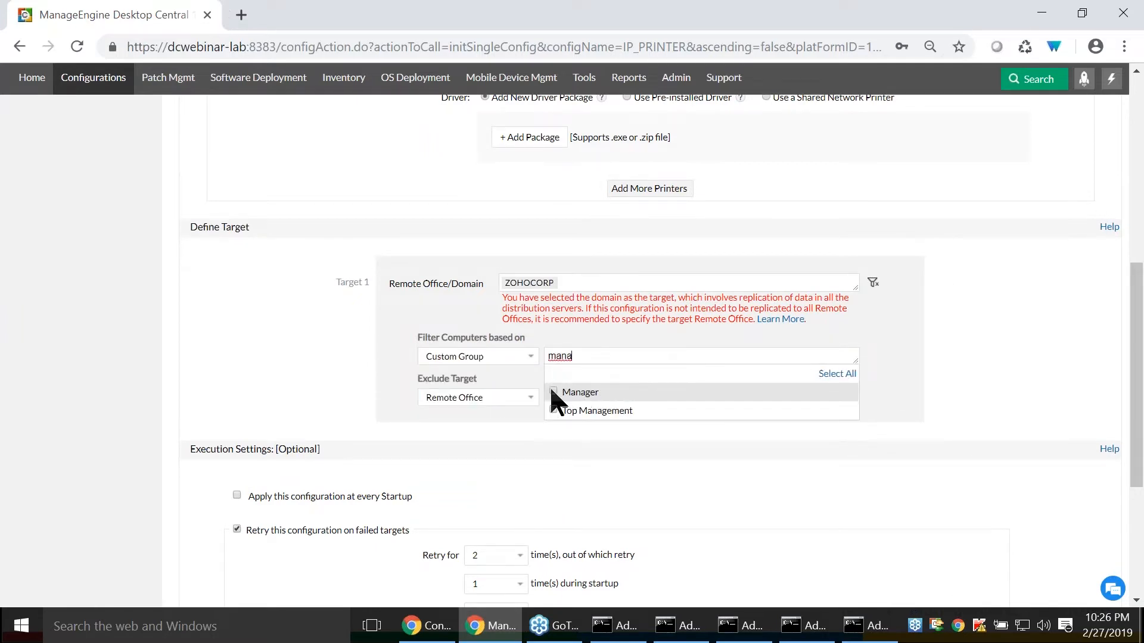
left_click(553, 392)
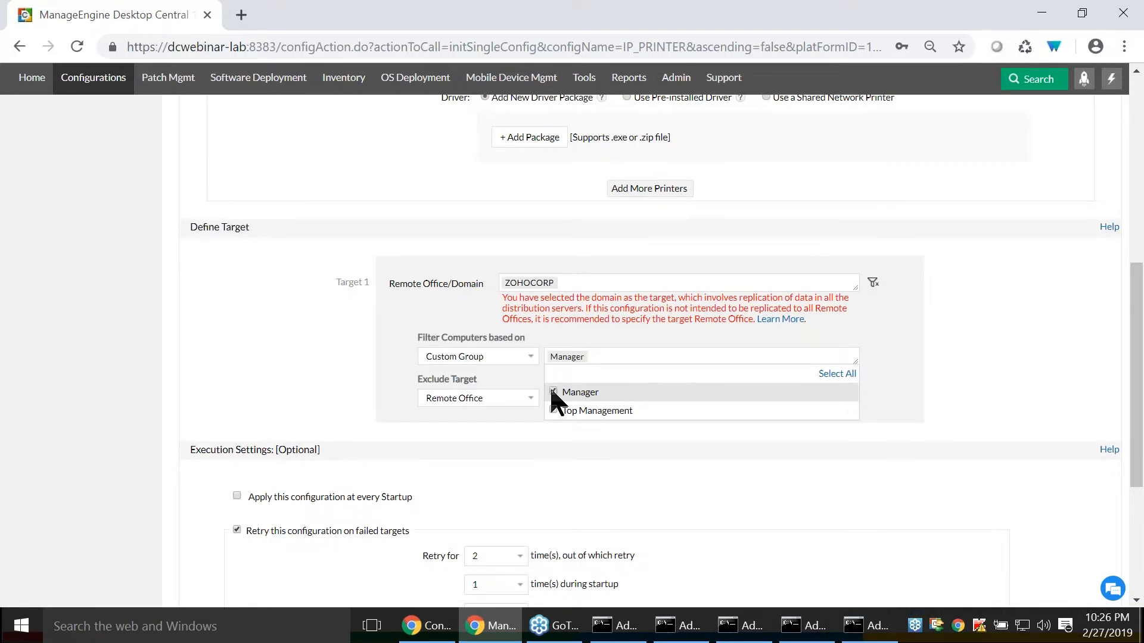
scroll(398, 360, "down", 5)
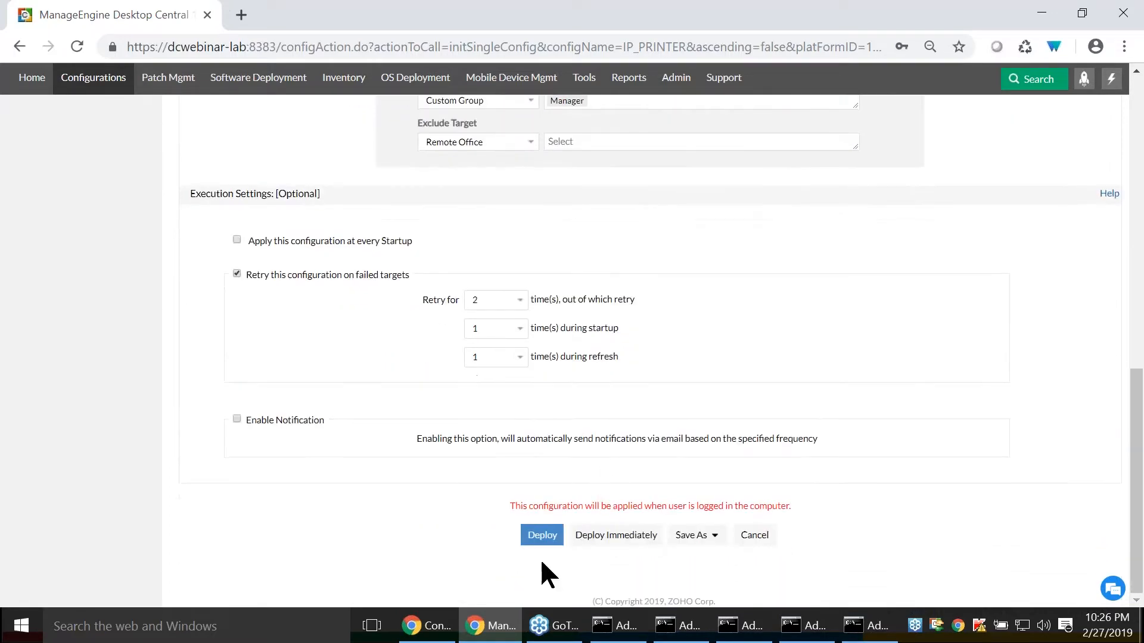
scroll(527, 507, "up", 10)
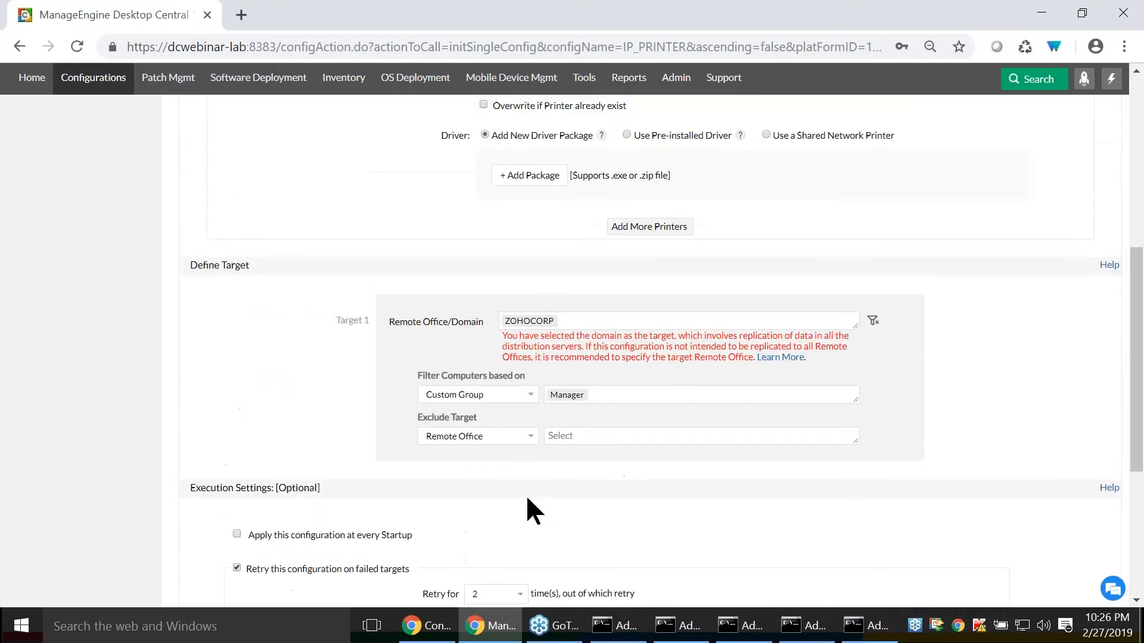
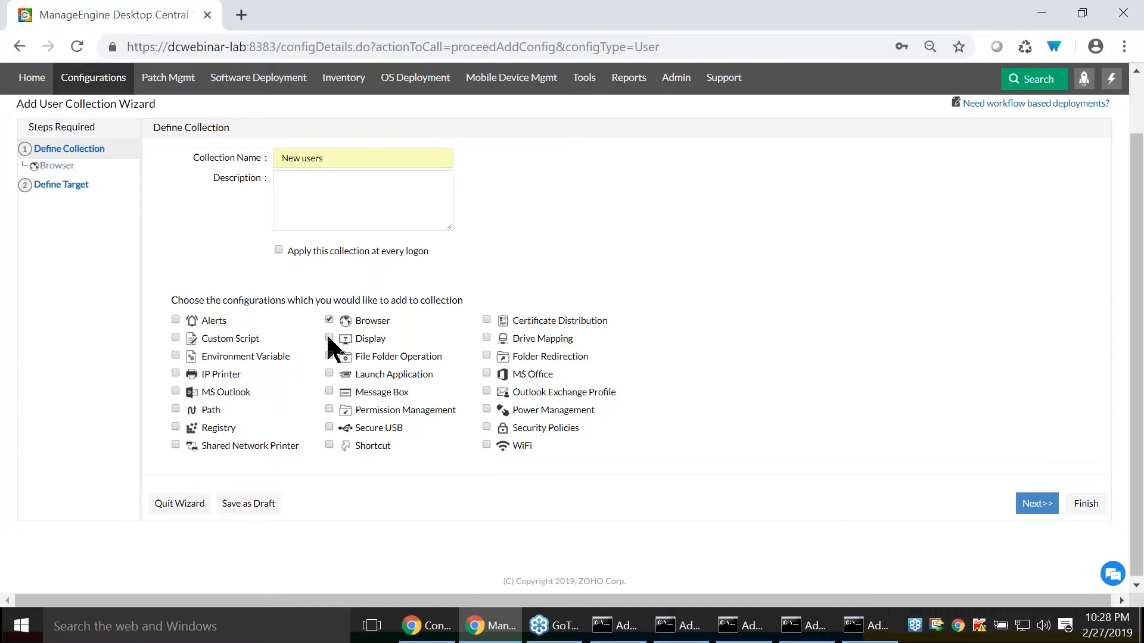
- Add the Display, Drive Mapping and WiFi configurations to the New users collection and proceed to its browser settings
left_click(329, 338)
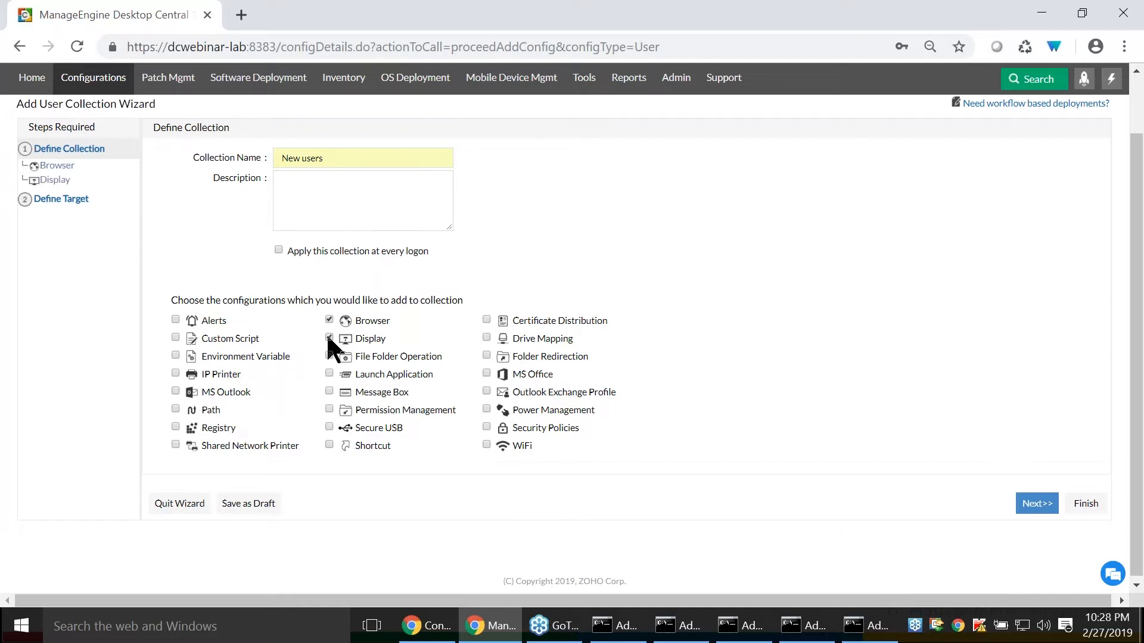
left_click(486, 338)
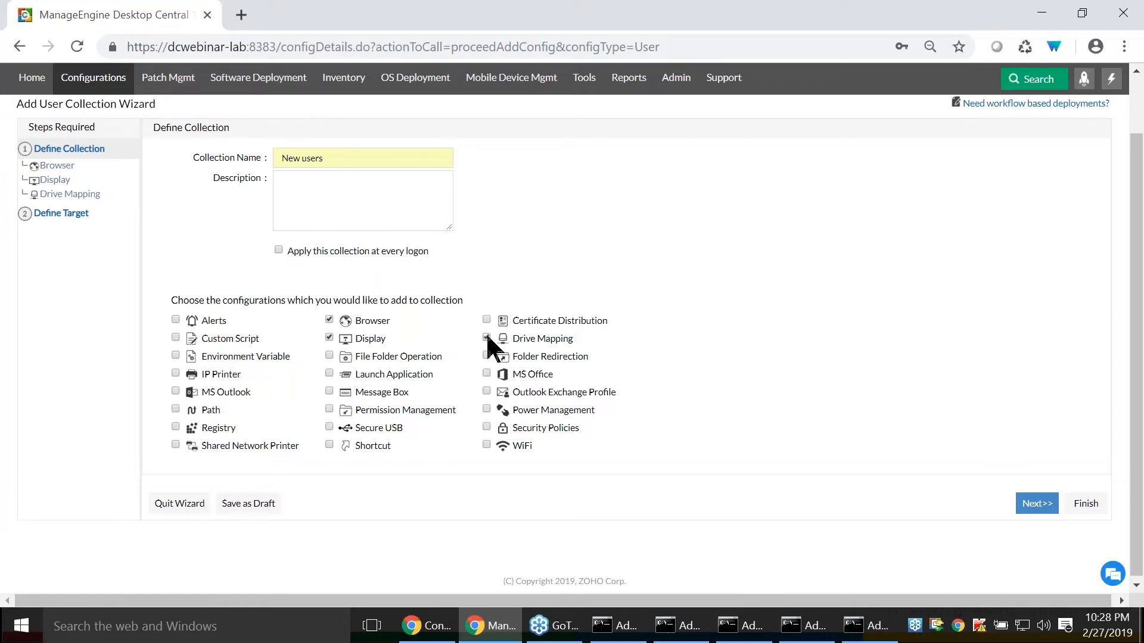
left_click(487, 446)
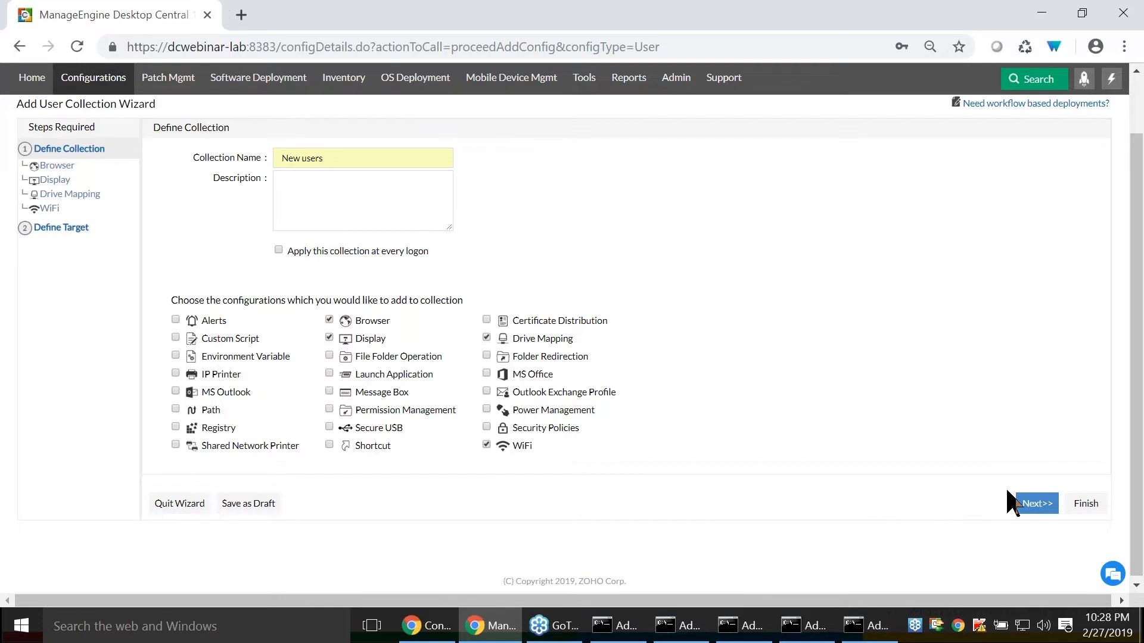
left_click(1036, 504)
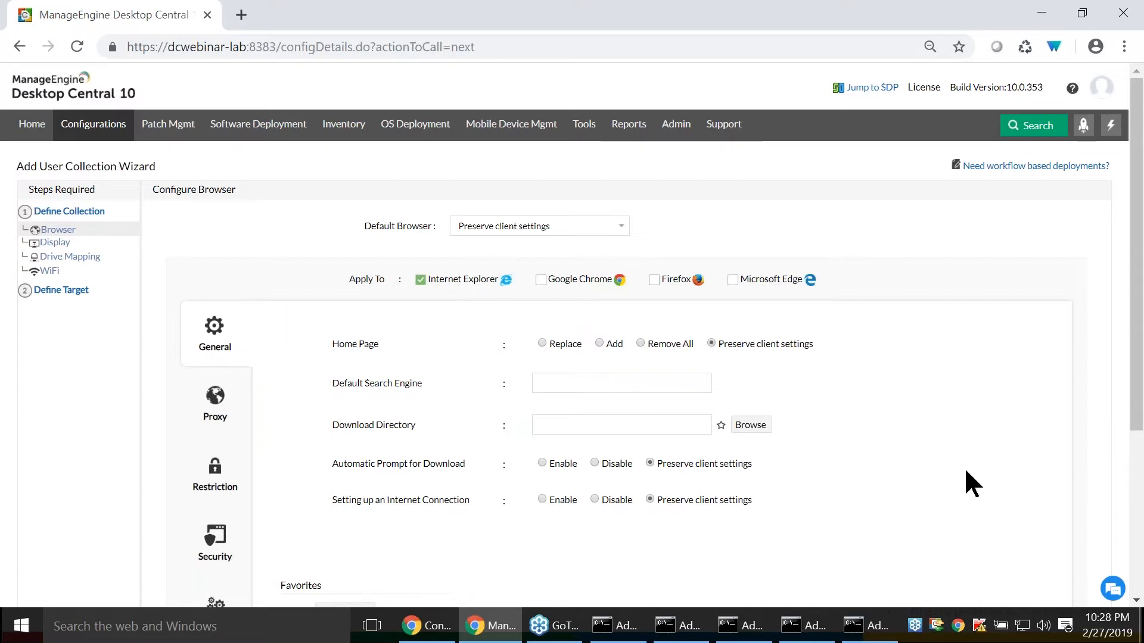
left_click(599, 343)
left_click(605, 388)
type("http://google.comm")
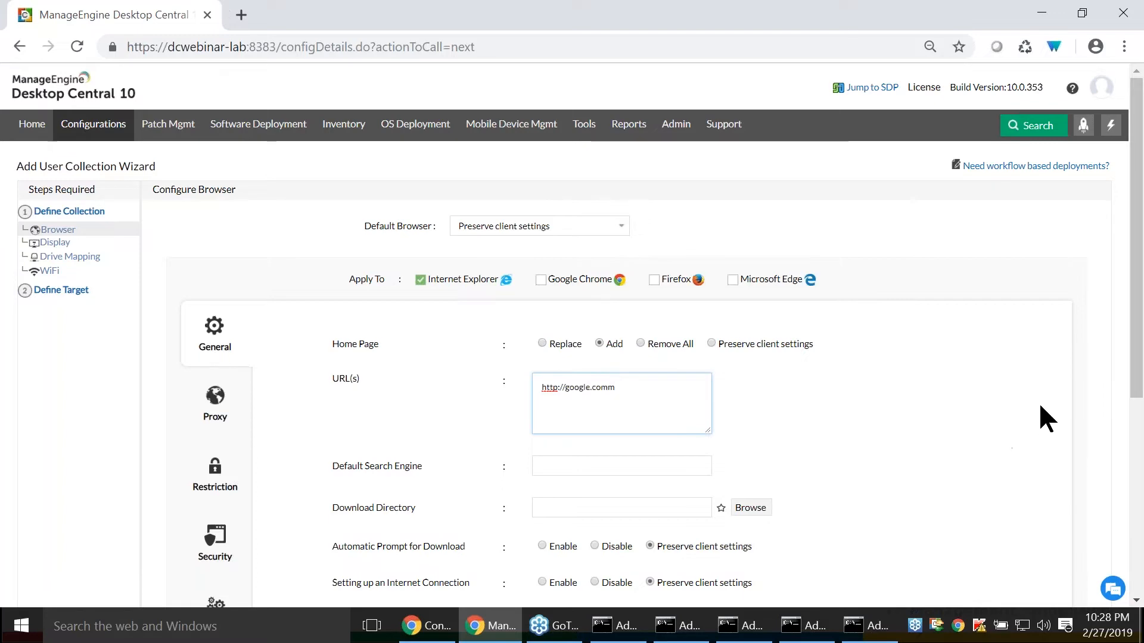
key("BackSpace")
scroll(417, 468, "down", 1)
scroll(419, 469, "down", 5)
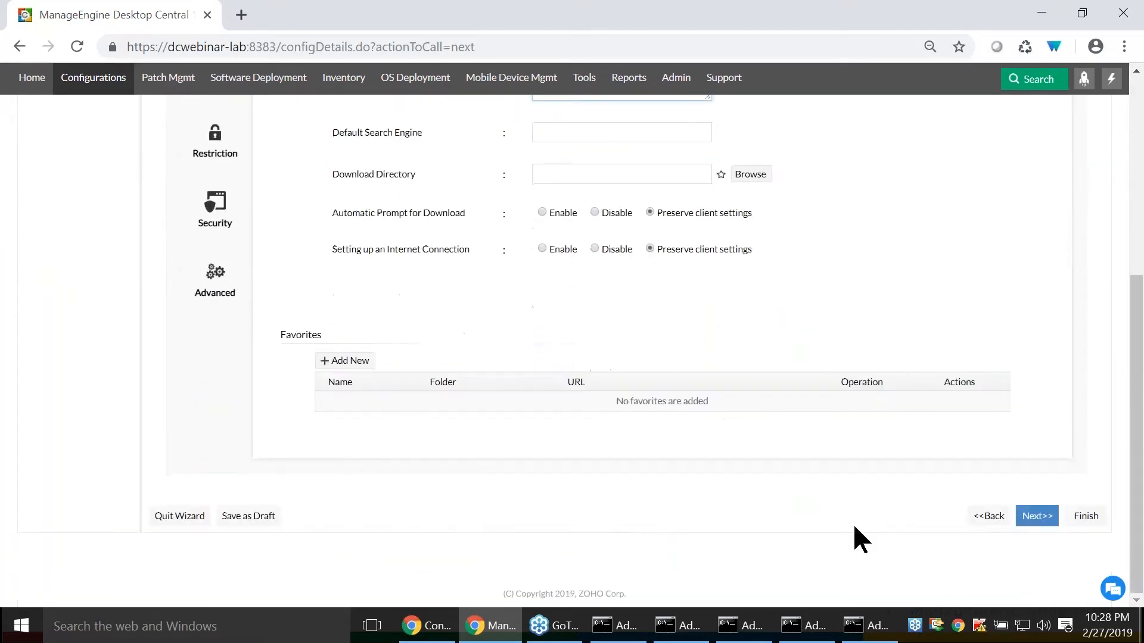
left_click(1036, 515)
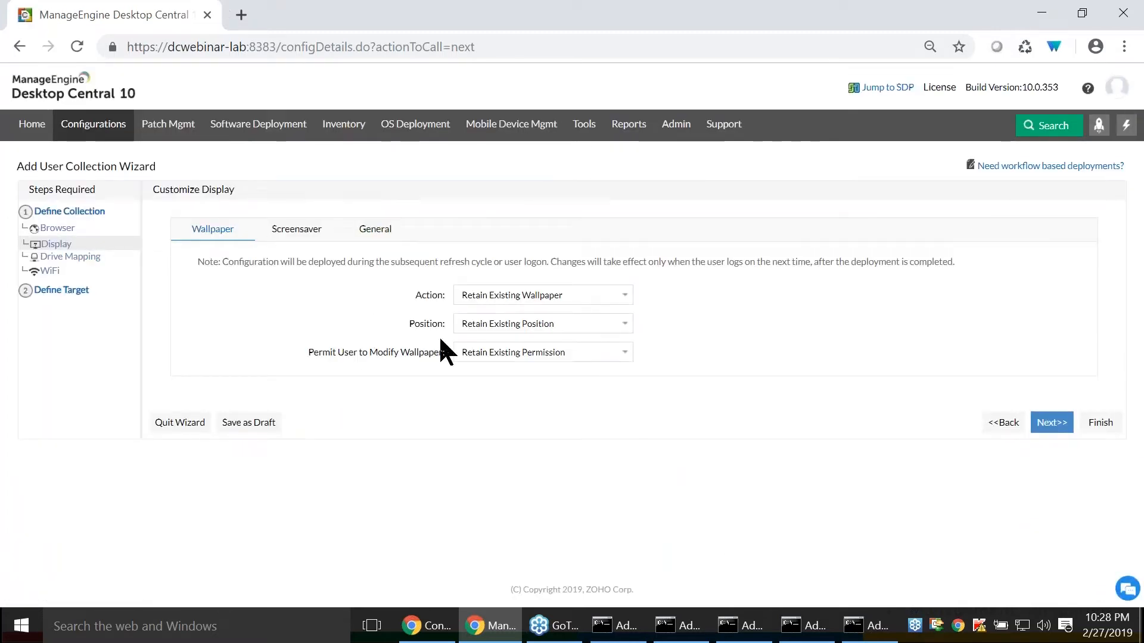
- Set the wallpaper action to Disable Wallpaper, with users not permitted to modify it, and continue to drive mapping
left_click(563, 295)
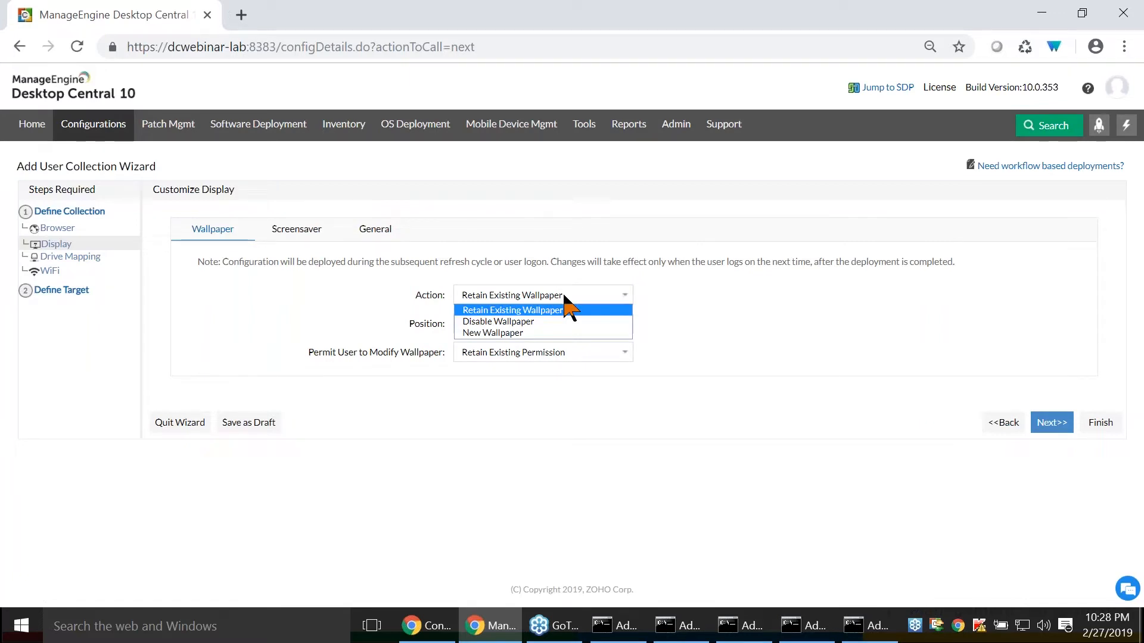
left_click(569, 321)
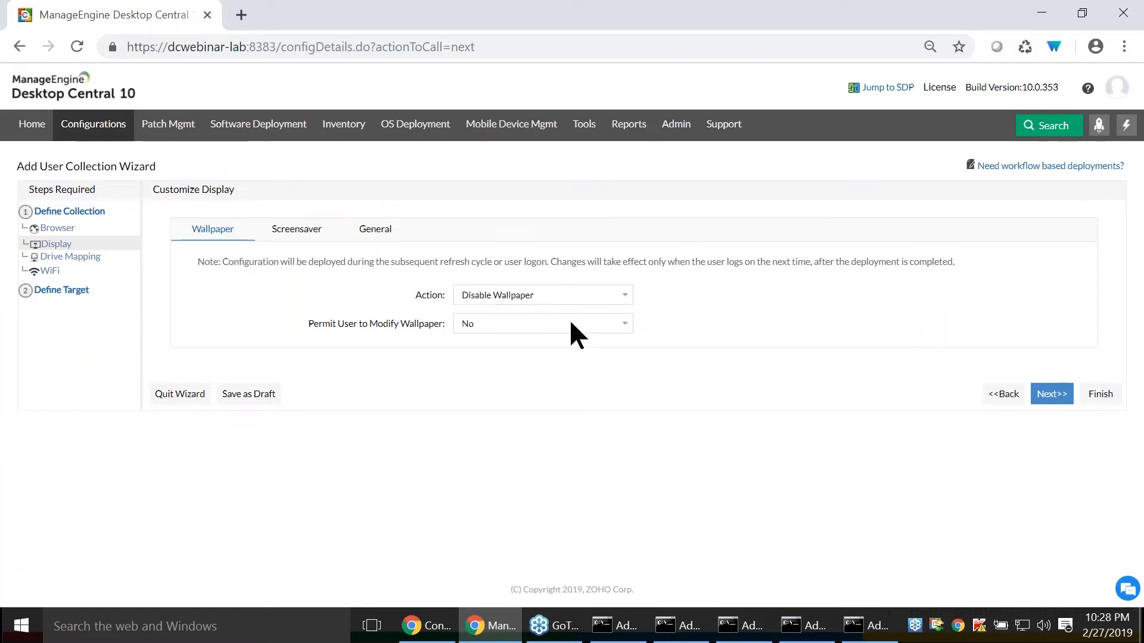
left_click(535, 324)
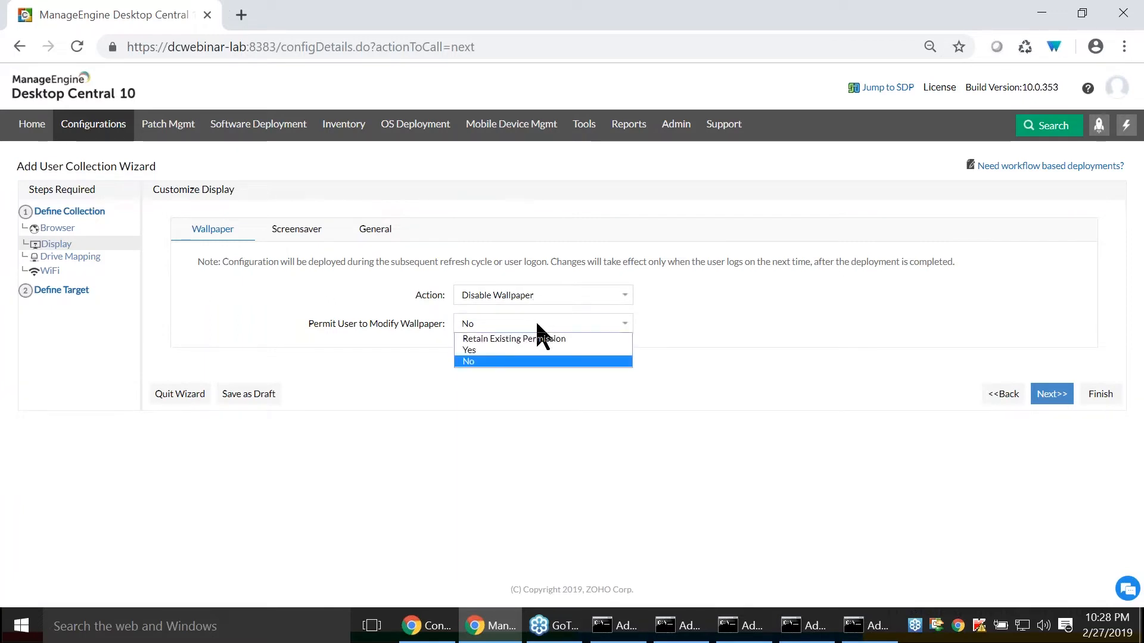
left_click(554, 361)
left_click(1053, 395)
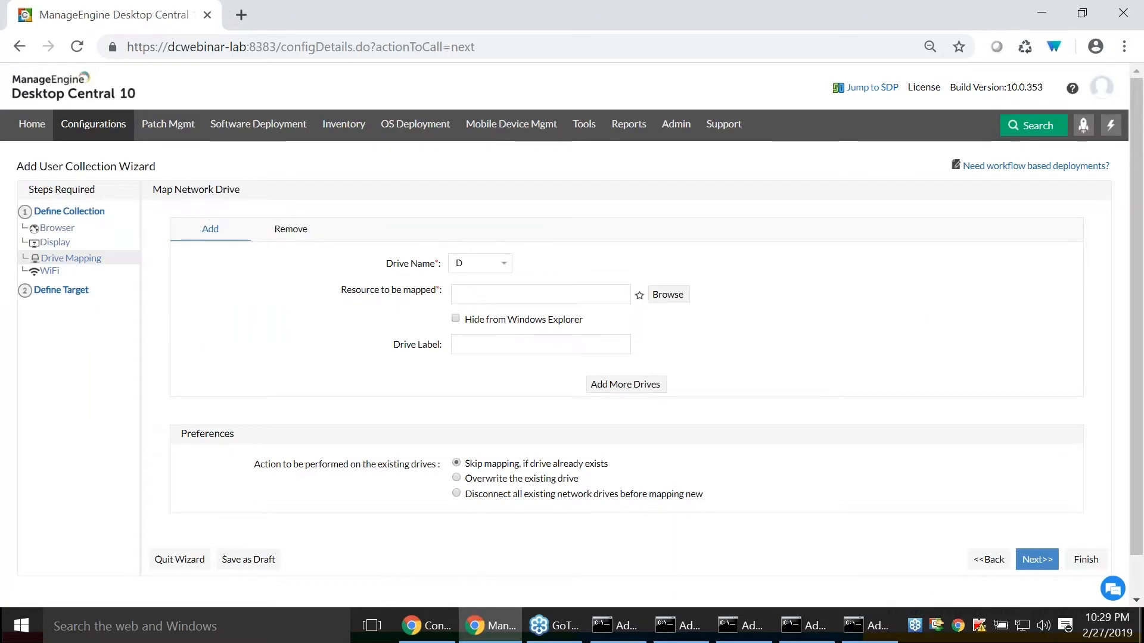
- Browse the network and choose dcteam as the resource to be mapped to drive D
left_click(480, 262)
left_click(480, 264)
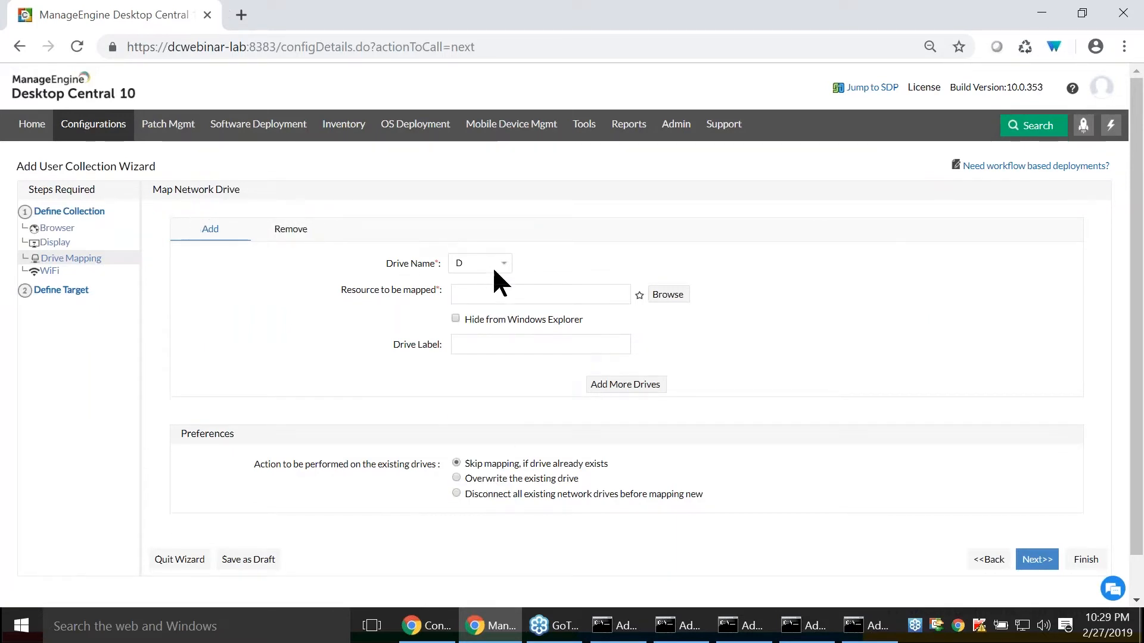
left_click(668, 295)
scroll(630, 332, "down", 3)
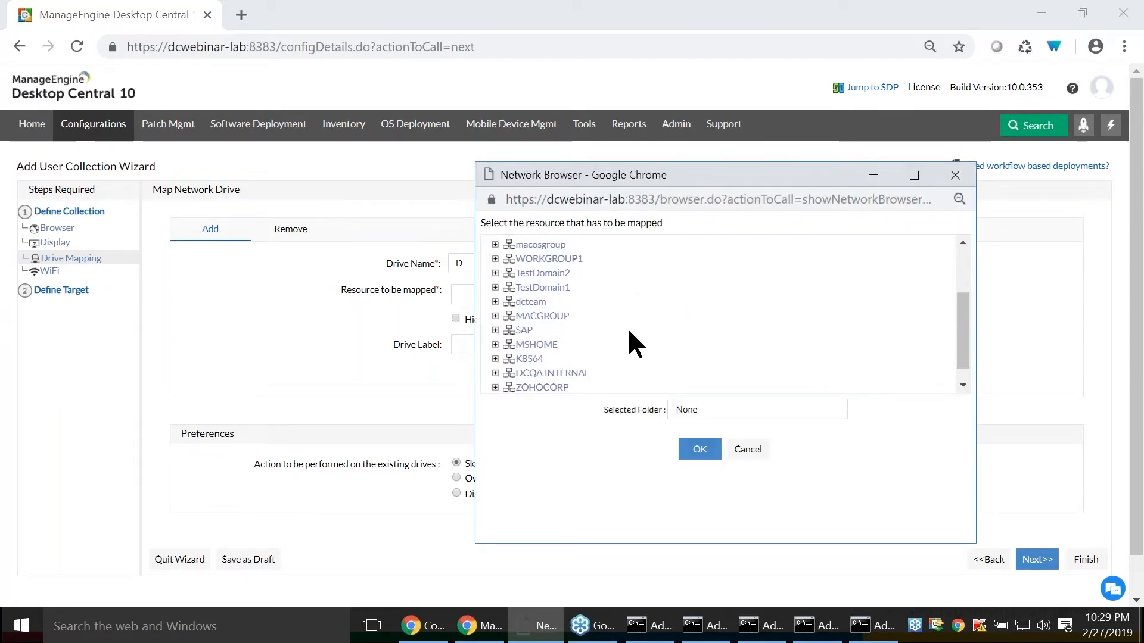
scroll(629, 331, "down", 1)
left_click(527, 284)
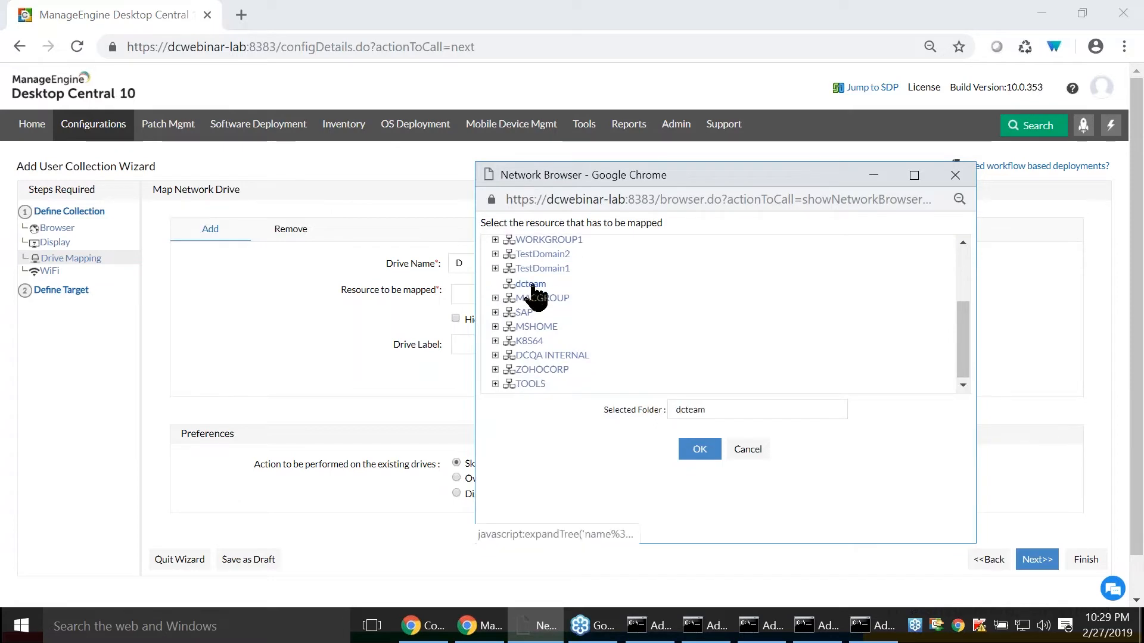
left_click(694, 449)
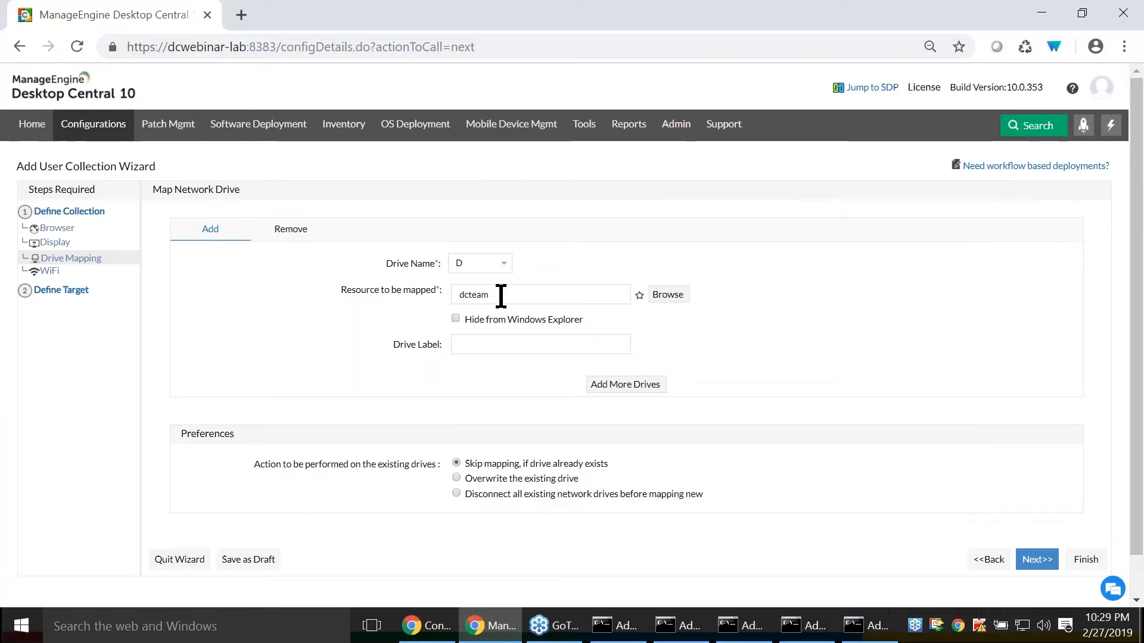
- Label the mapped drive Initial setup and continue to the WiFi settings
left_click_drag(501, 296, 423, 291)
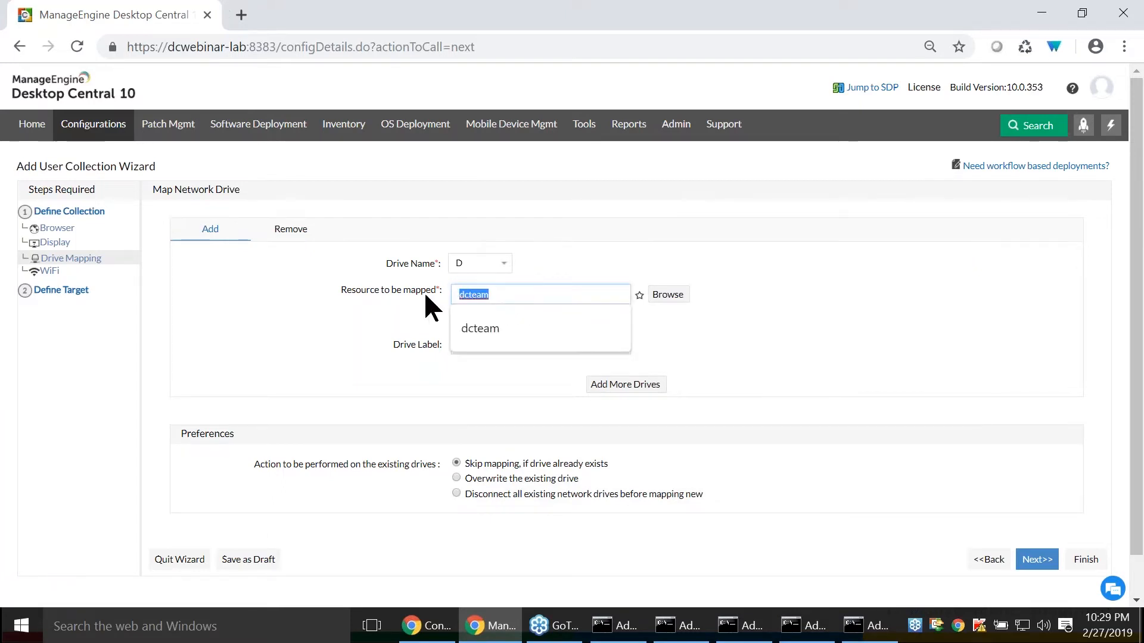
left_click(363, 327)
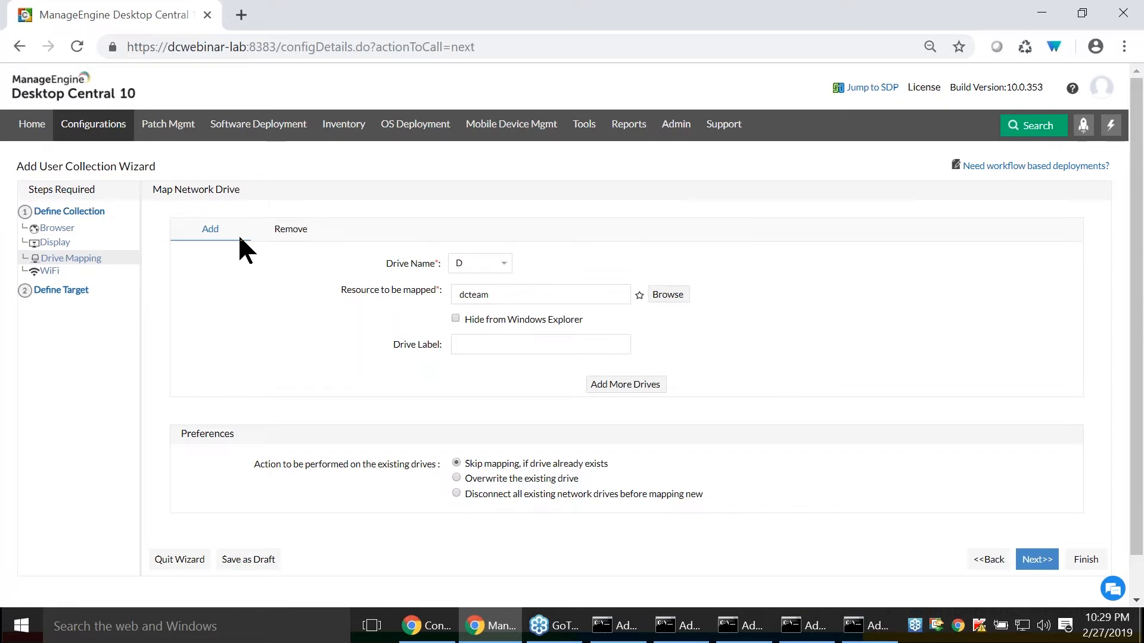
left_click(477, 346)
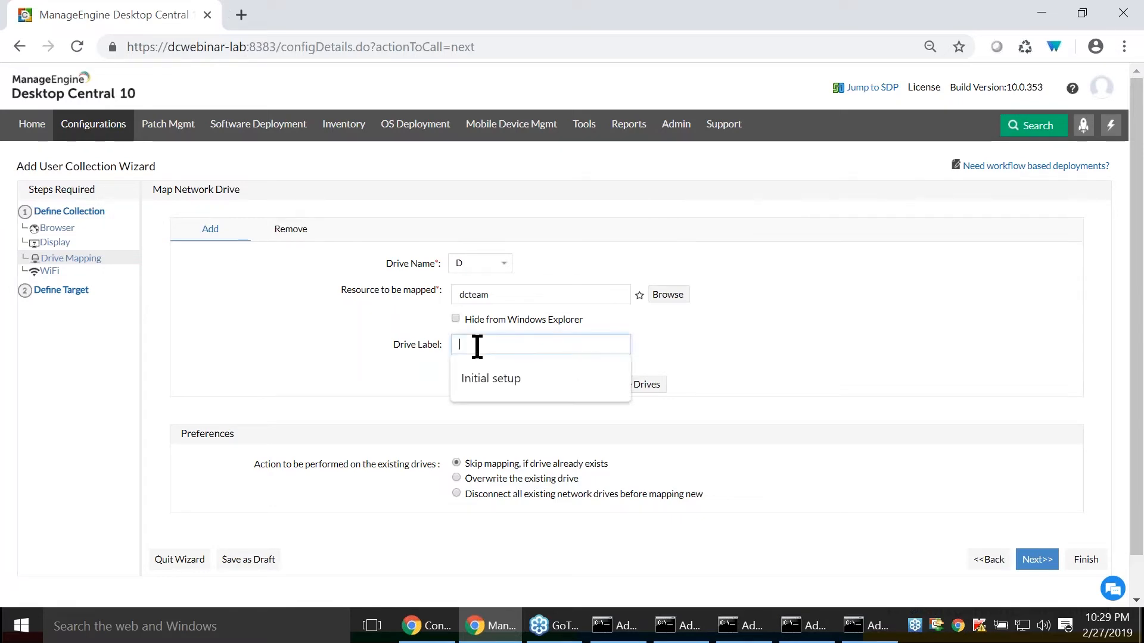
key("Down")
key("Return")
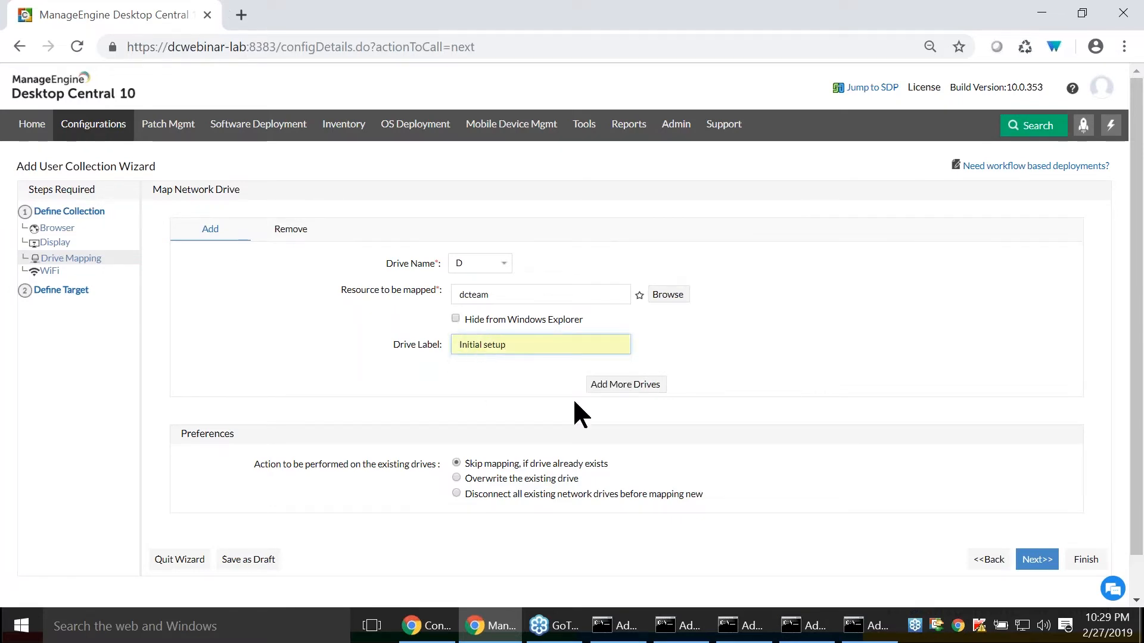
scroll(572, 399, "down", 1)
left_click(1037, 517)
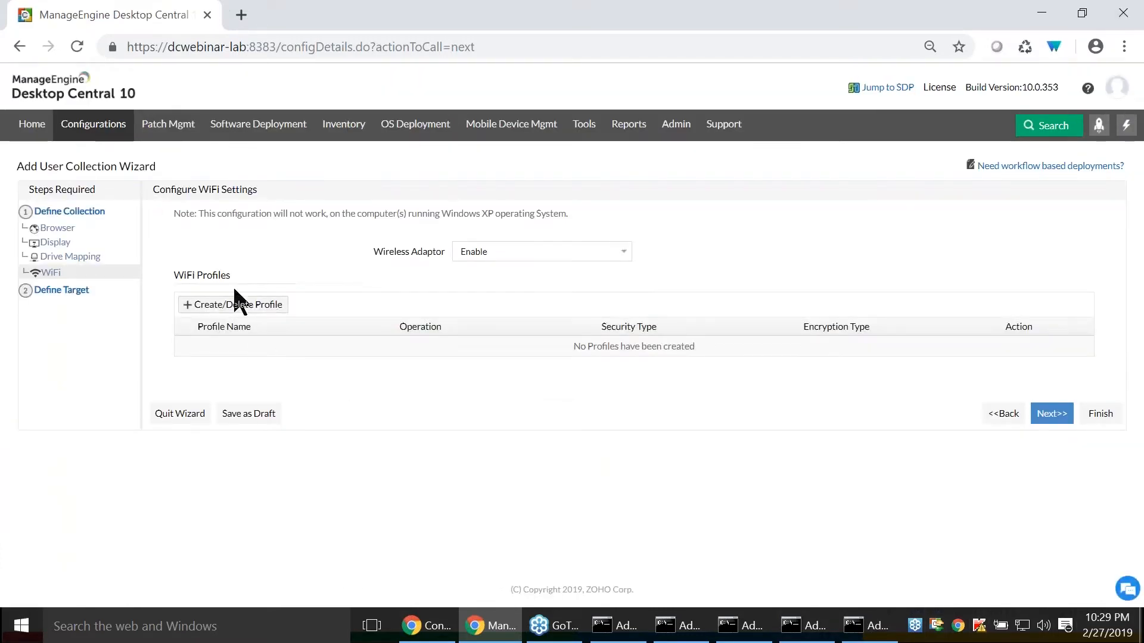
- View the WiFi profile creation form, cancel it without saving, and proceed to the target definition
left_click(241, 307)
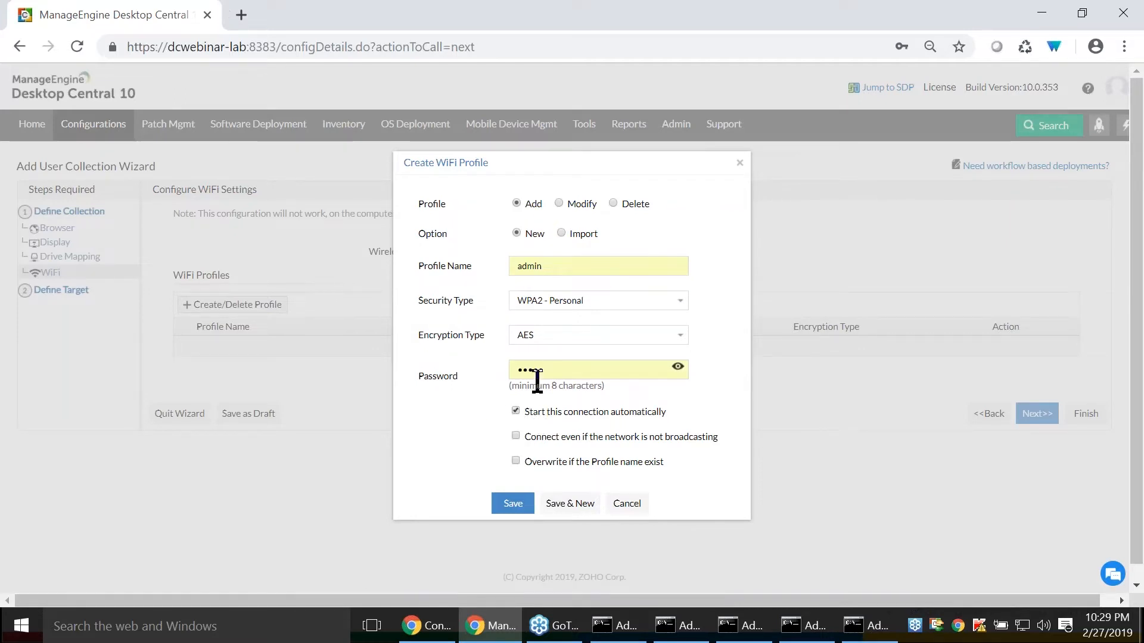
left_click(627, 503)
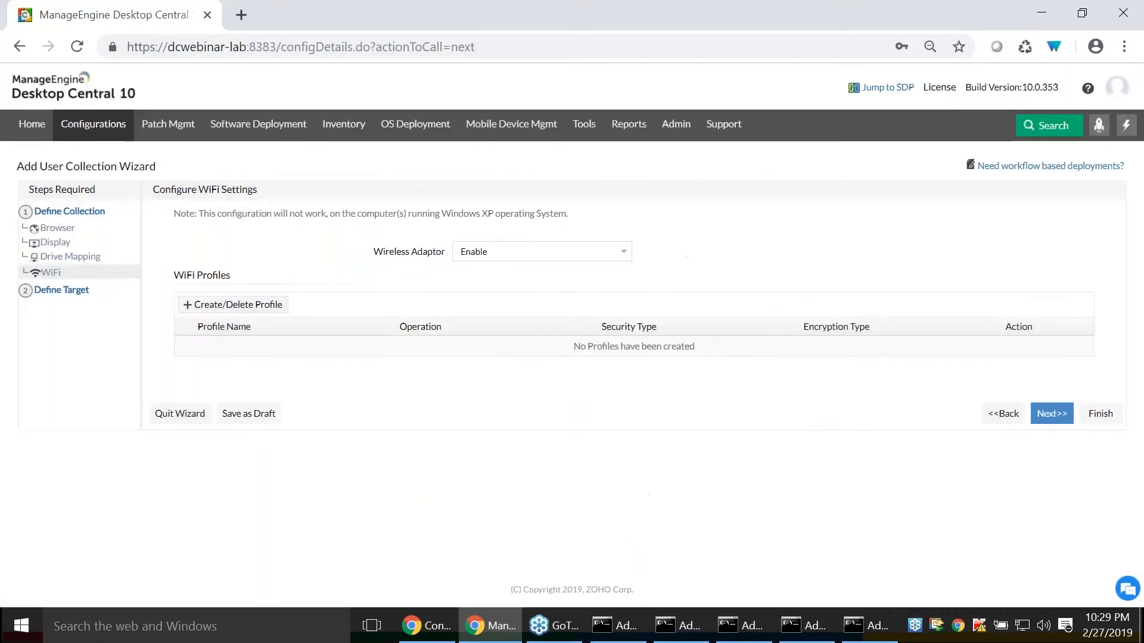
left_click(1046, 413)
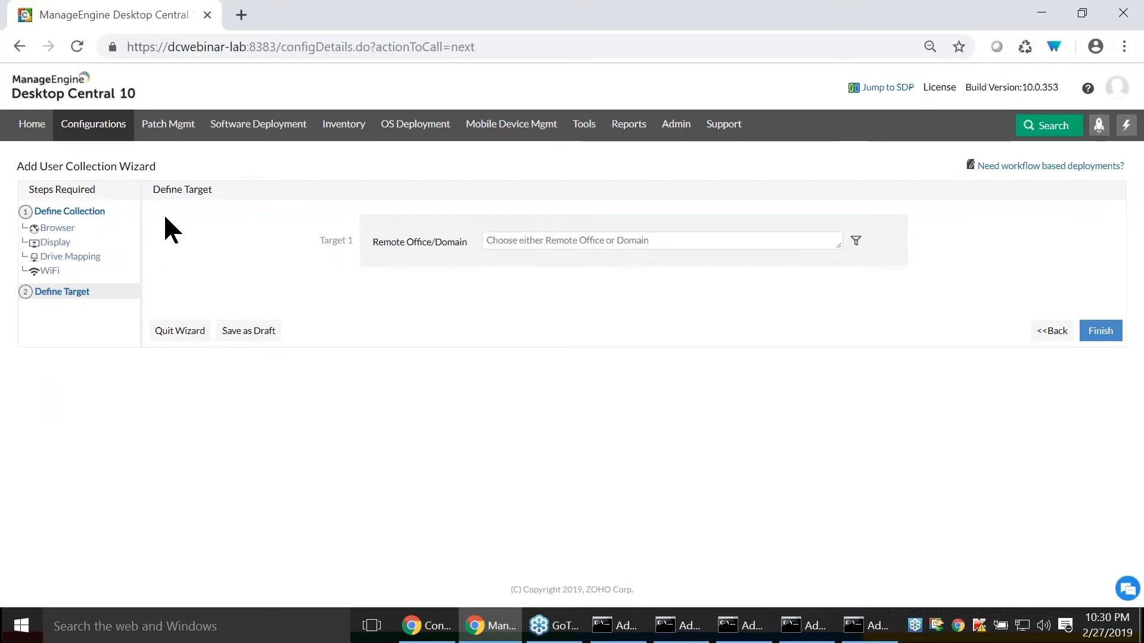
- Select the ZOHOCORP domain as the collection's target and filter its users based on Custom Group
left_click(627, 238)
type("zoh")
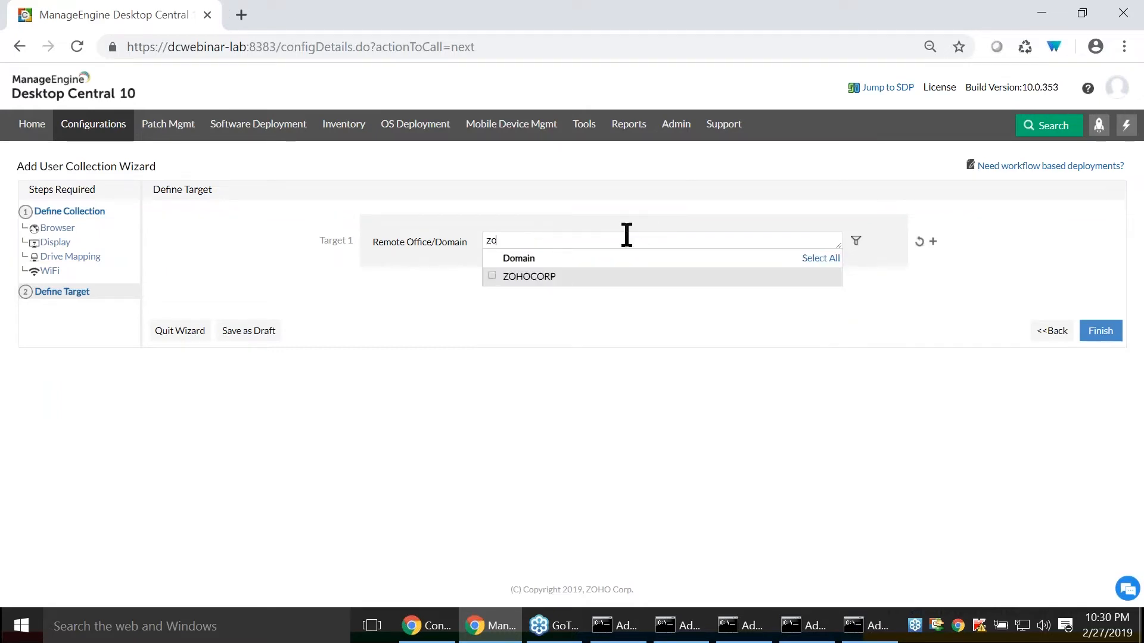
left_click(485, 278)
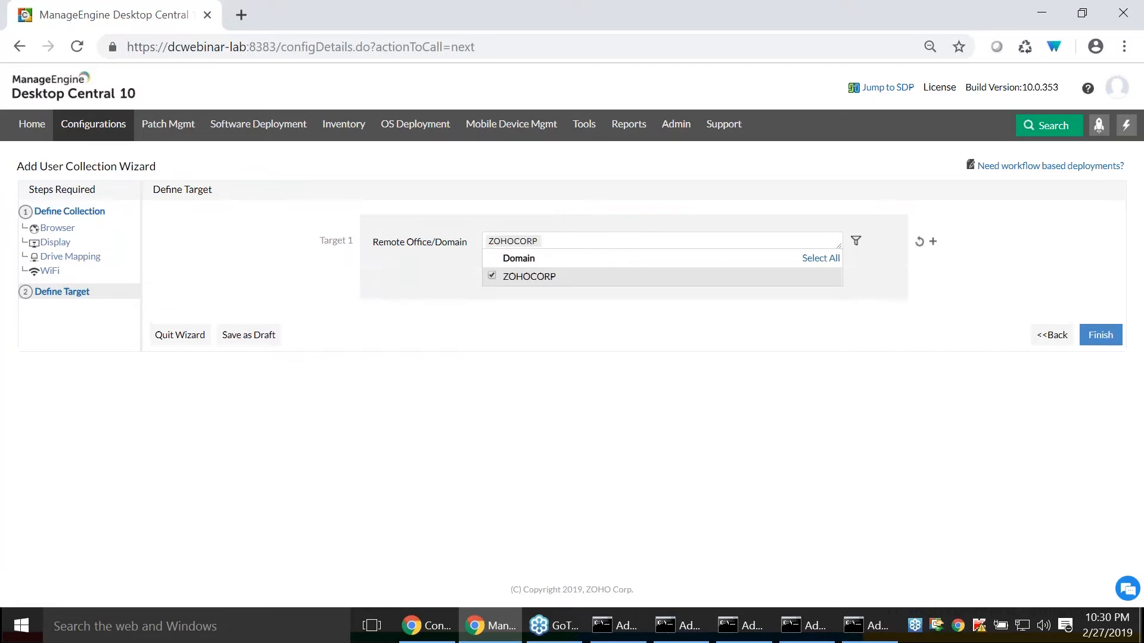
left_click(856, 241)
left_click(511, 316)
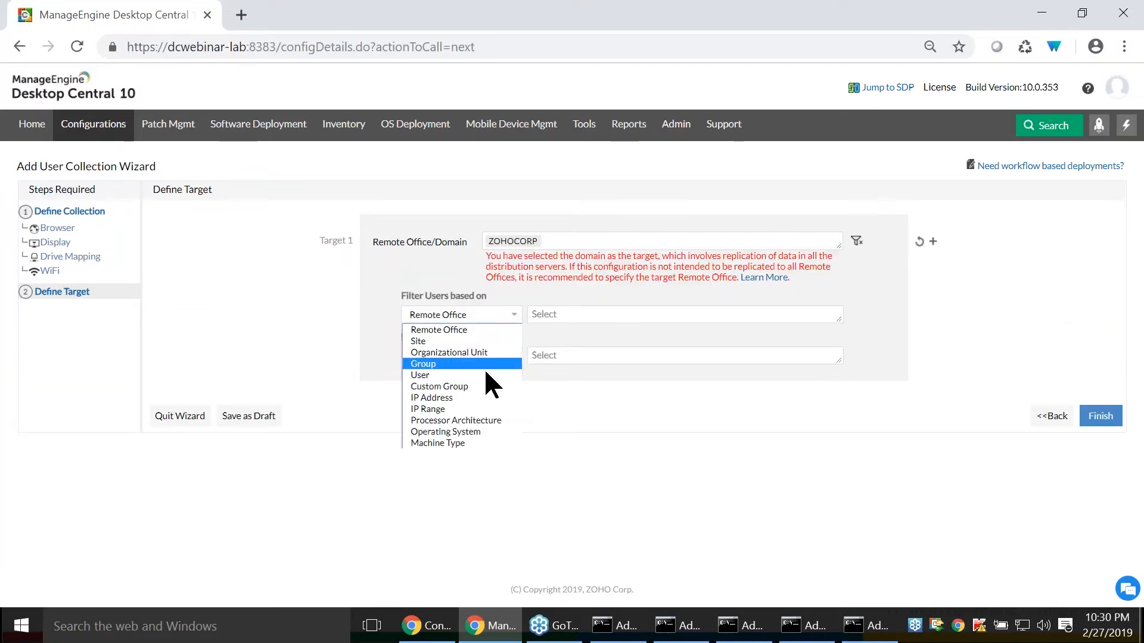
left_click(484, 386)
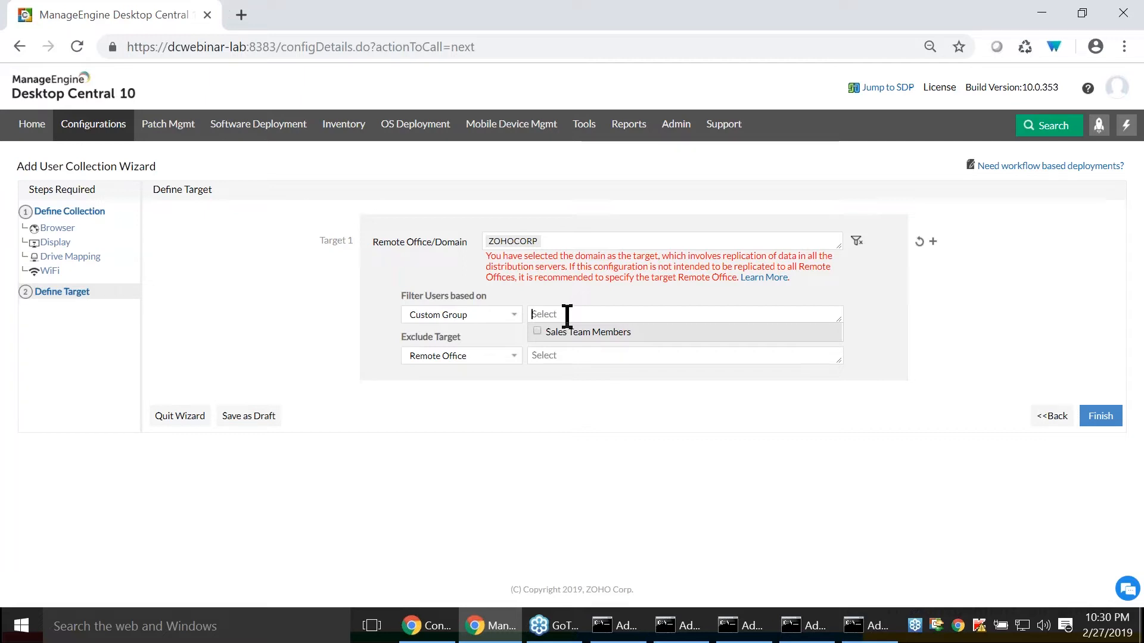
left_click(436, 627)
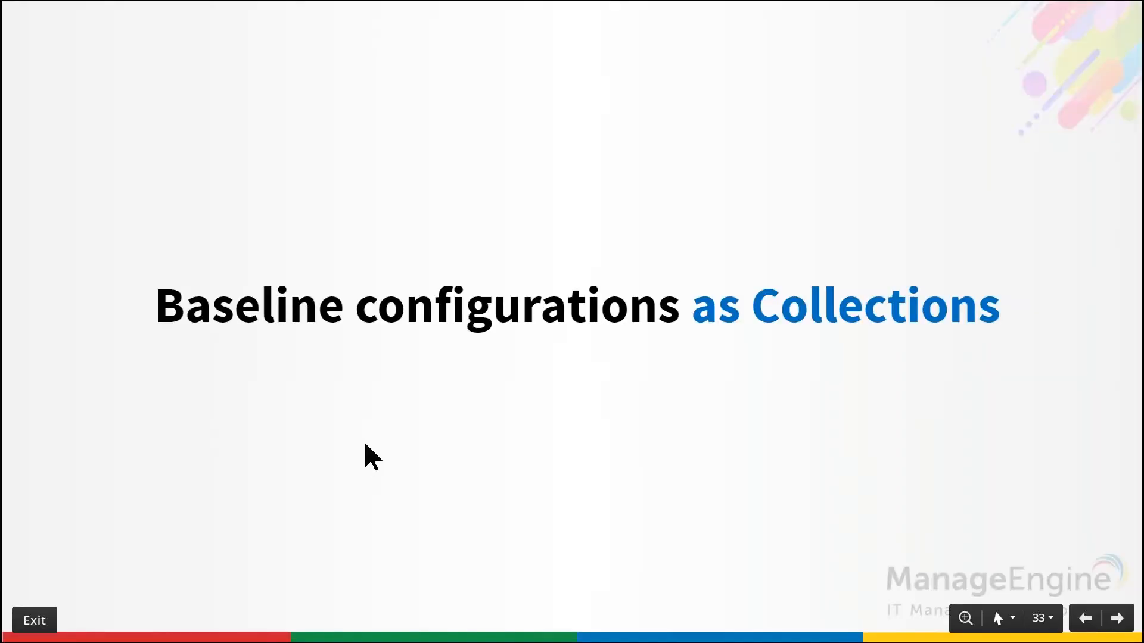
key("Right")
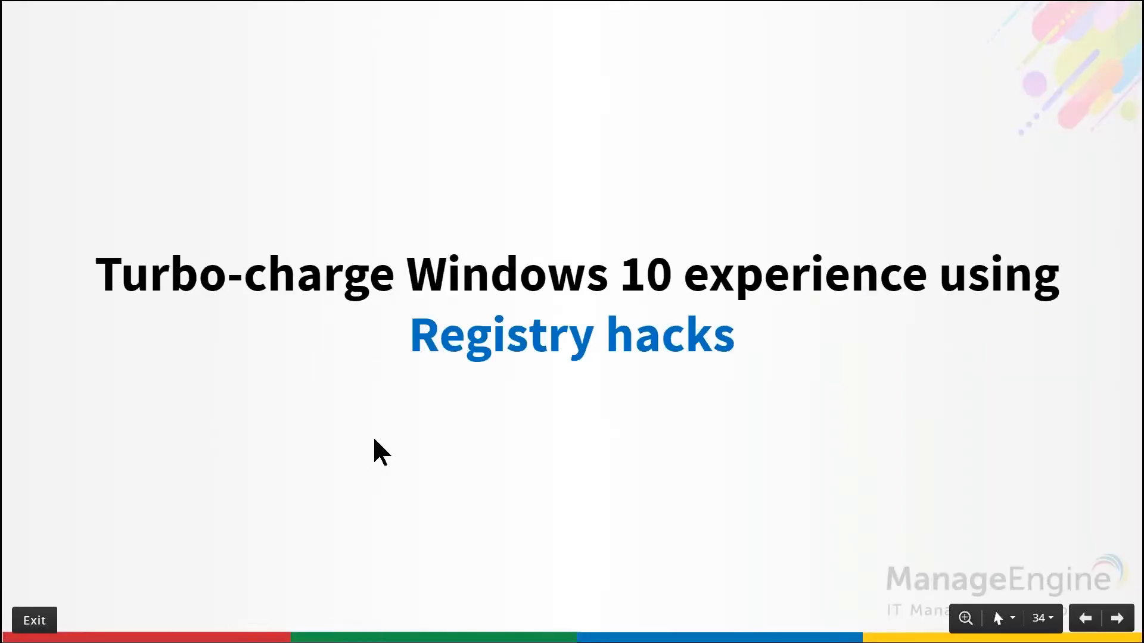
key("Right")
key("Left")
key("Left")
key("Right")
key("Right")
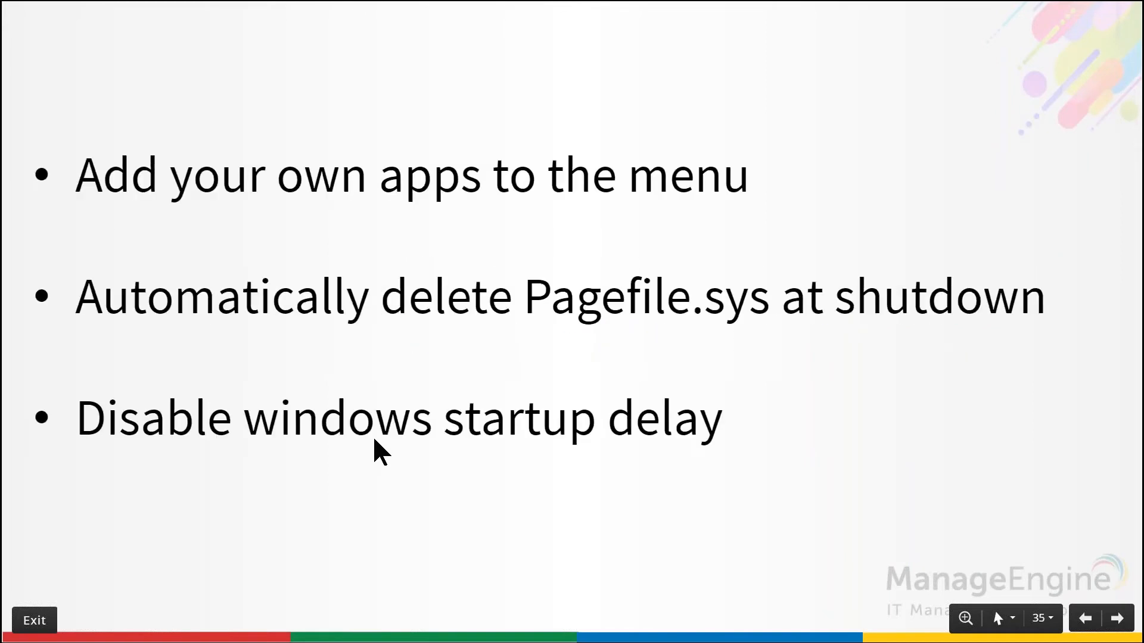
key("Left")
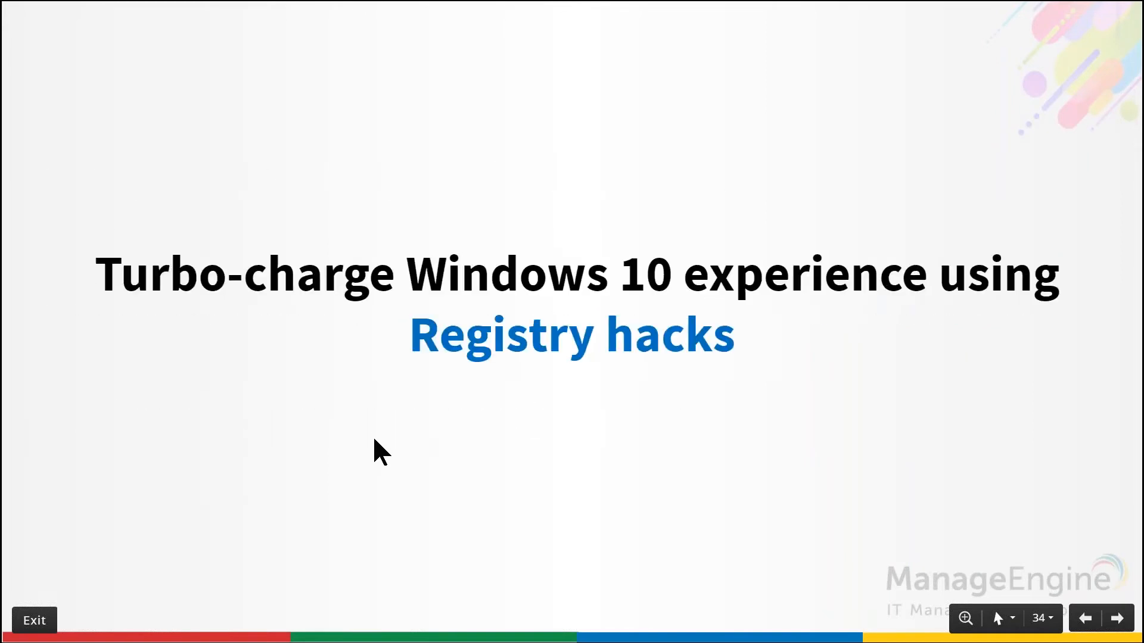
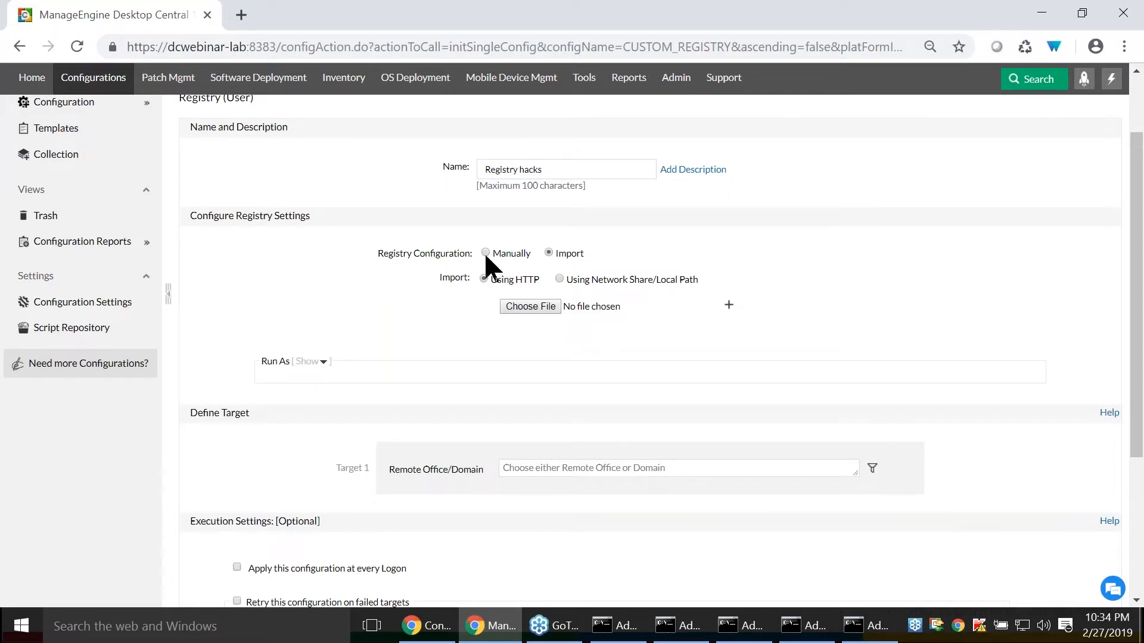
- Switch the Registry hacks configuration to manual registry entry with the Write Value action
left_click(486, 253)
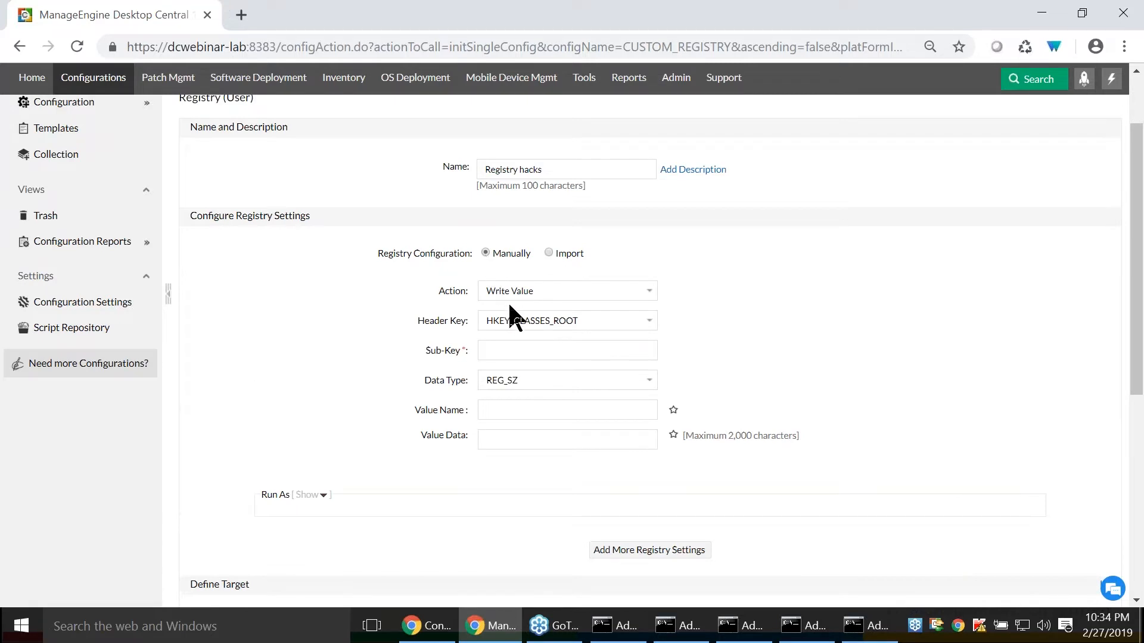
left_click(522, 291)
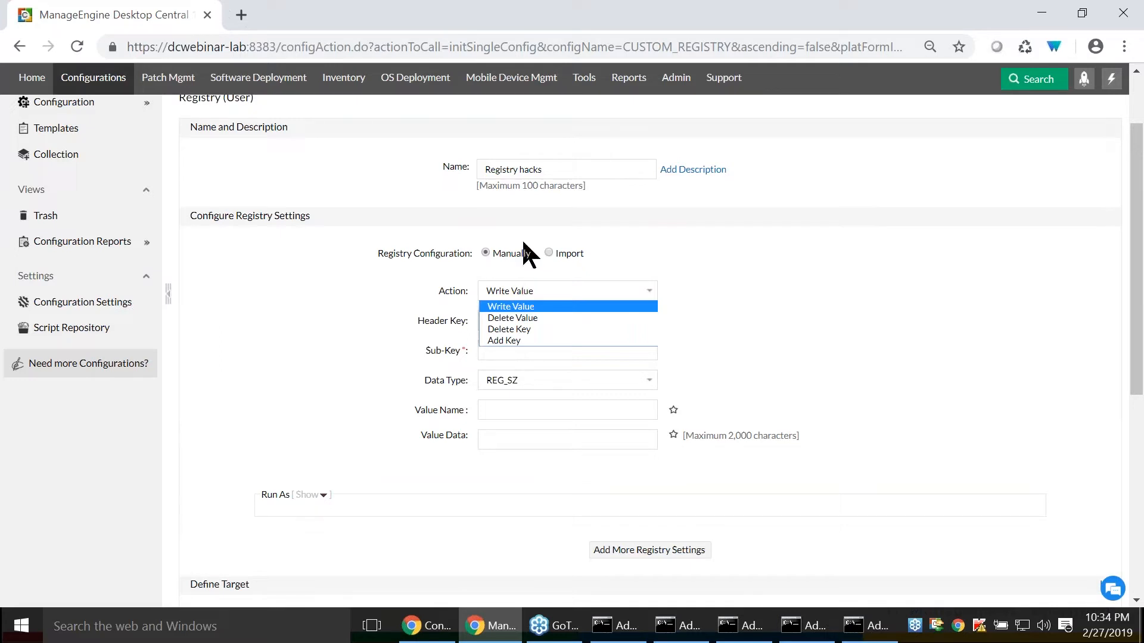
left_click(539, 306)
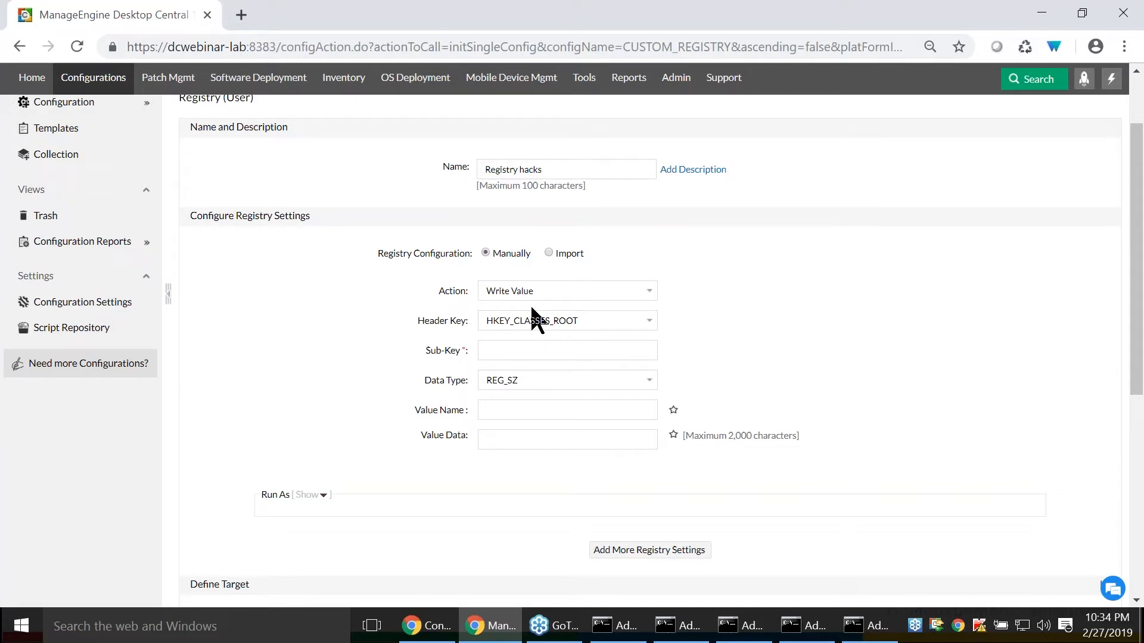
- Review the remaining registry, target and execution settings, and keep HKEY_CLASSES_ROOT as the header key
scroll(535, 319, "down", 2)
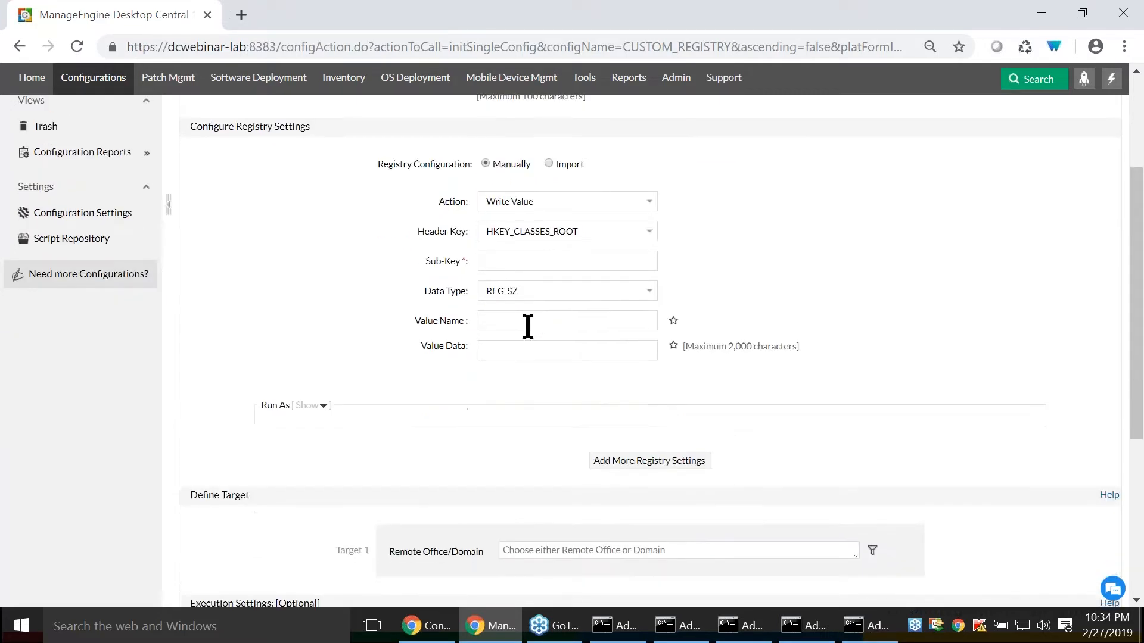
left_click(528, 326)
scroll(460, 357, "down", 5)
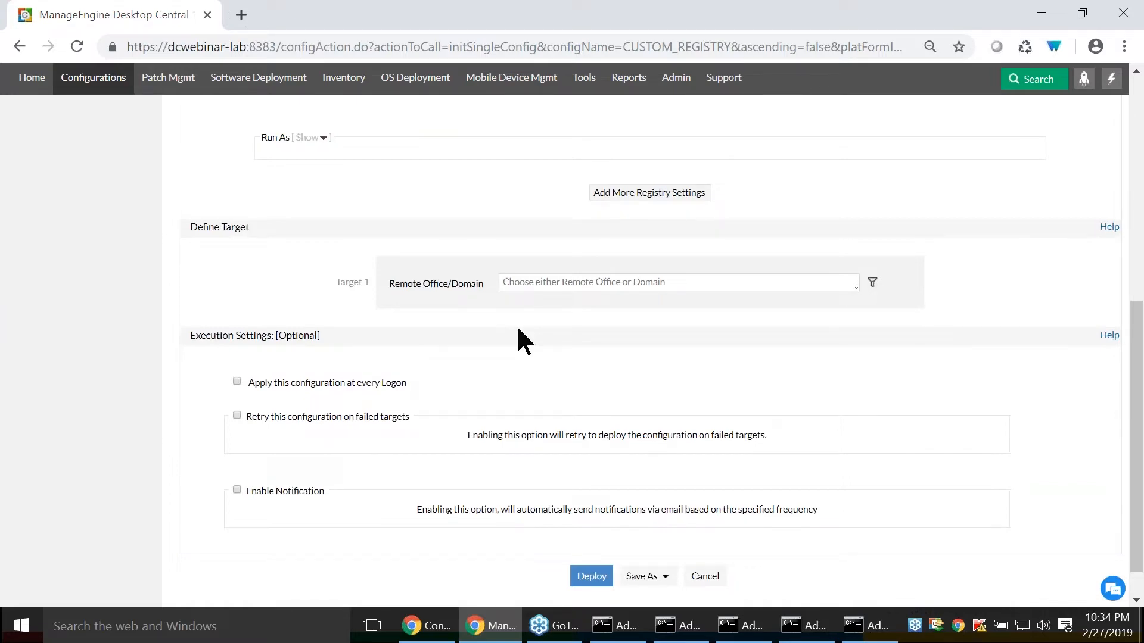
scroll(517, 328, "up", 8)
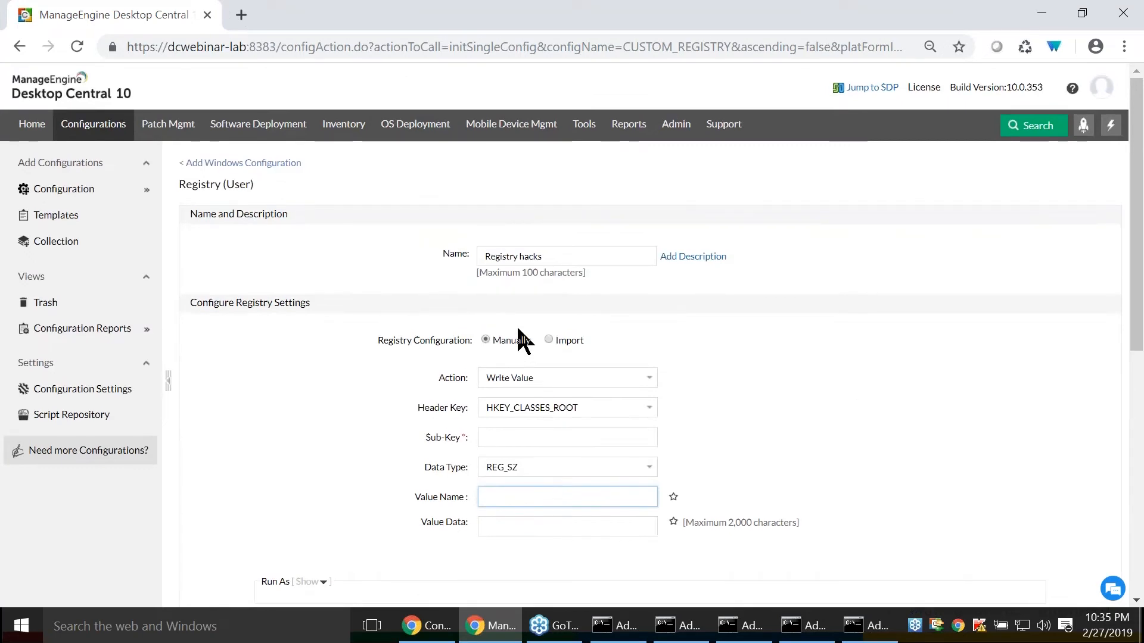
left_click(510, 407)
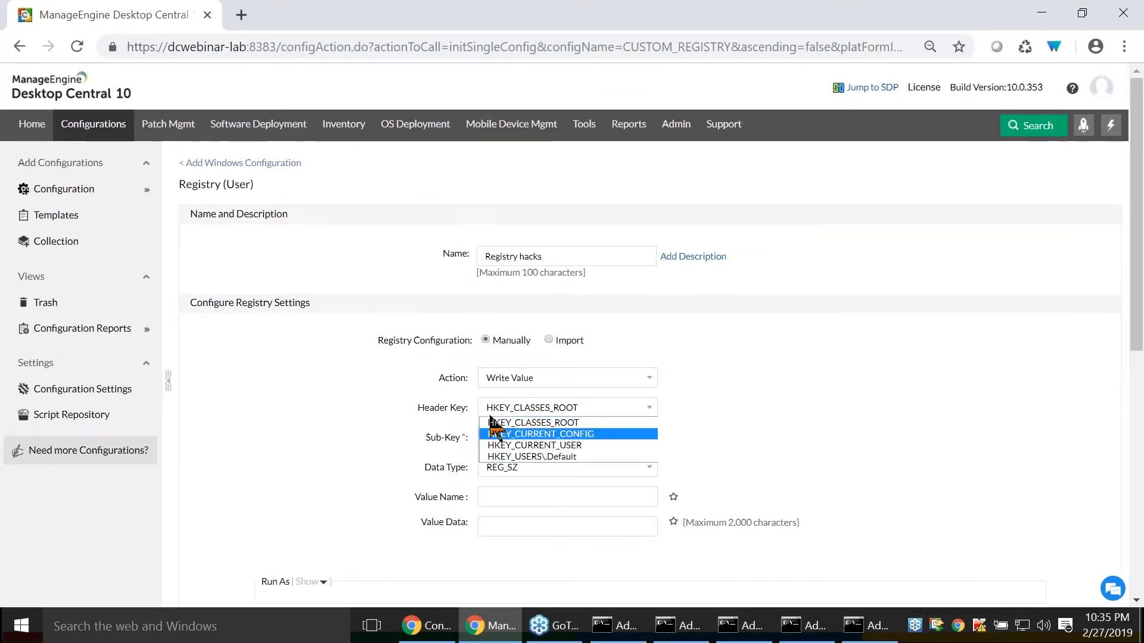
left_click(494, 422)
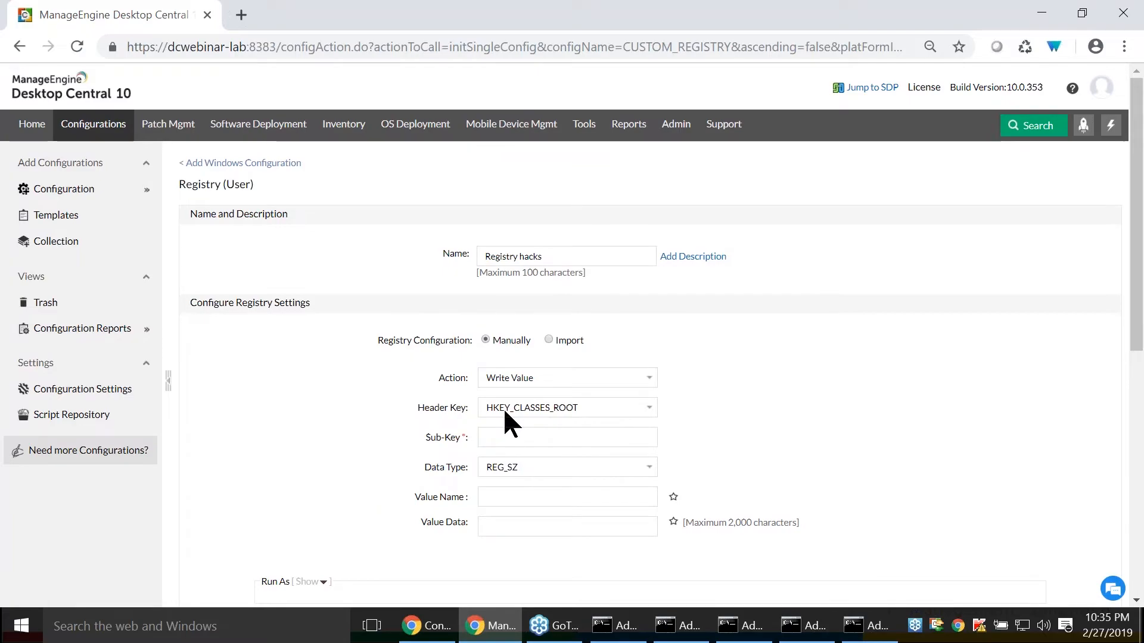
- Switch to the presentation, advance to the slide on configuring templates to secure desktops, and return to Desktop Central
key("alt+Tab")
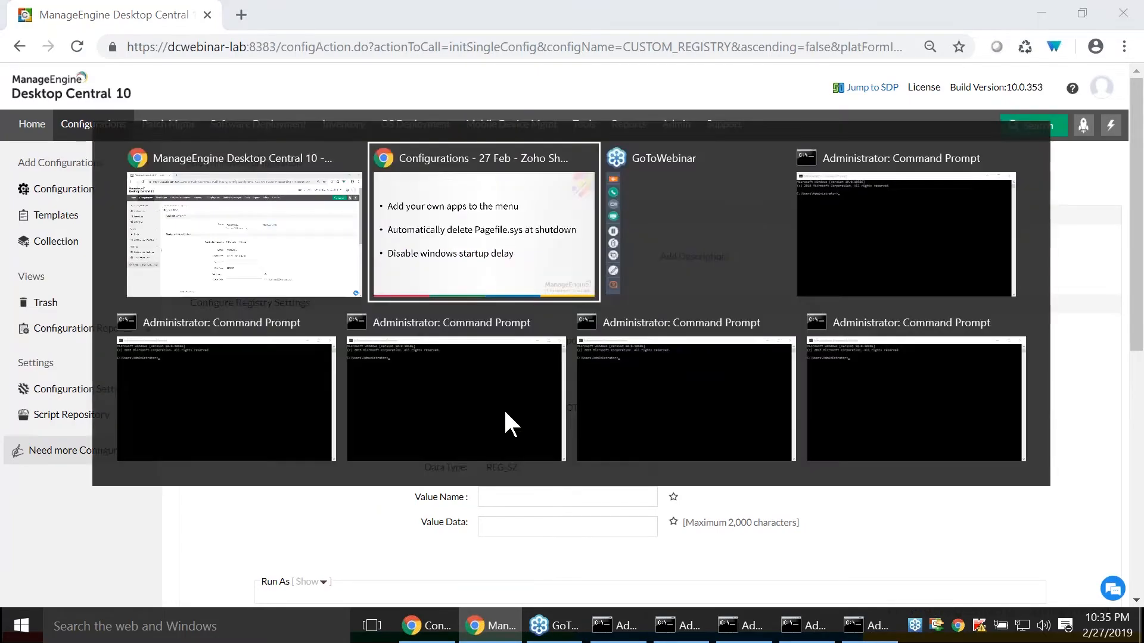
key("Right")
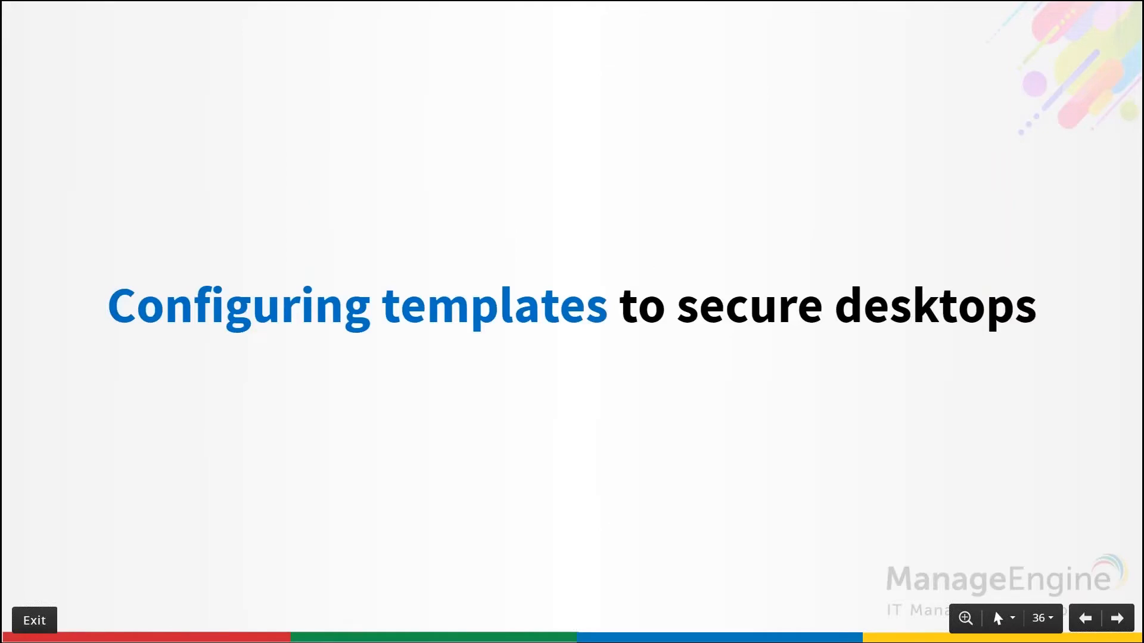
key("alt+Tab")
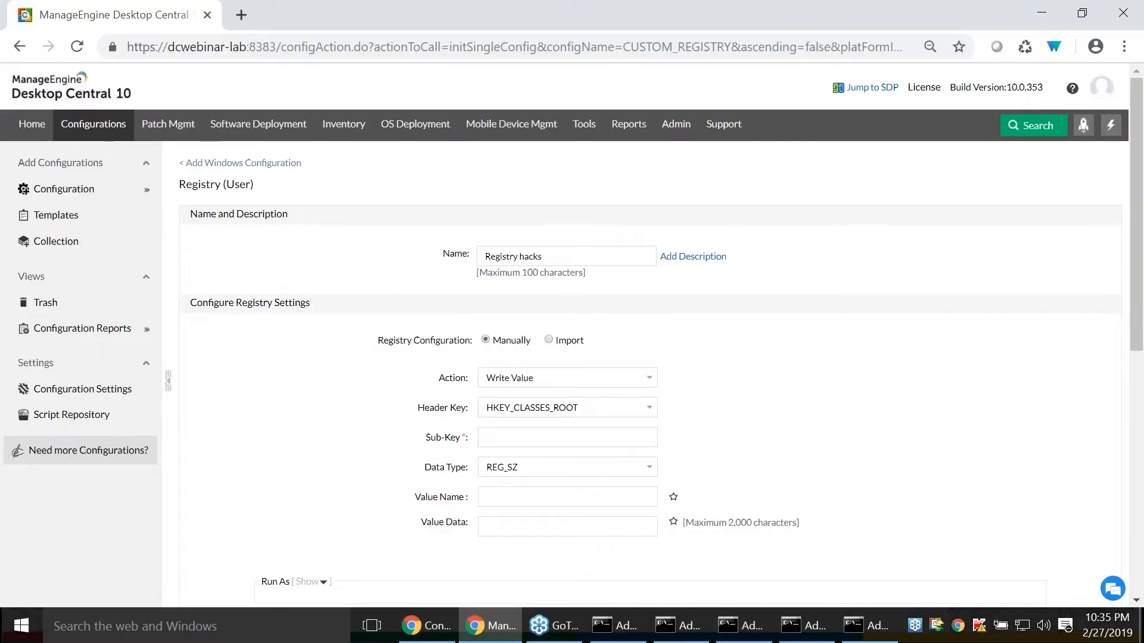
- Open the configuration templates and view the user-defined ones
left_click(77, 217)
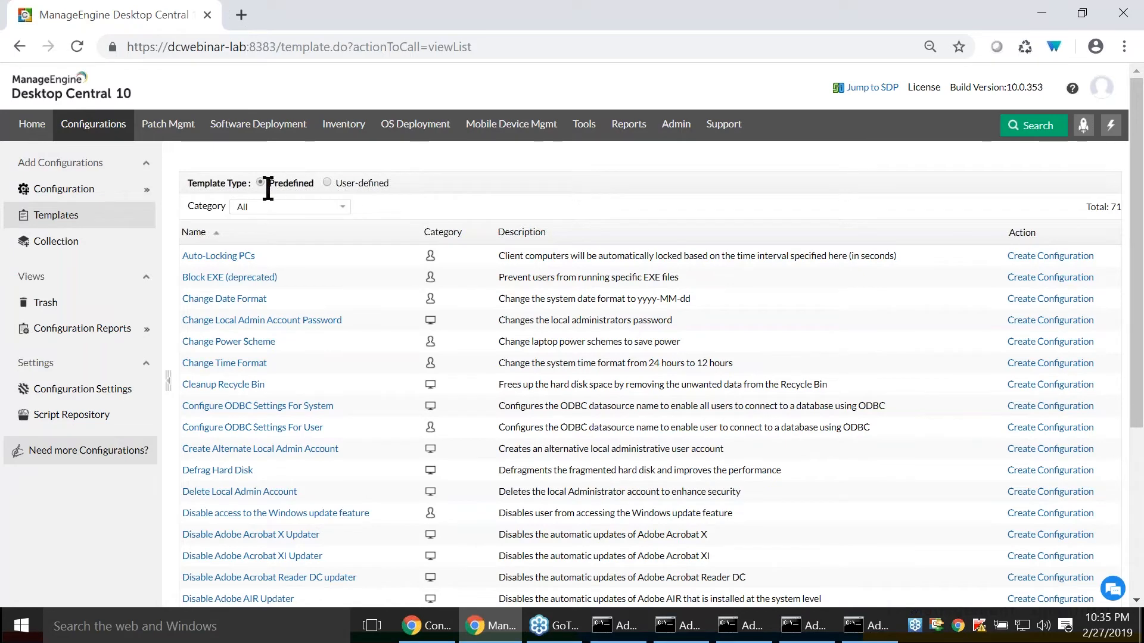
left_click(328, 182)
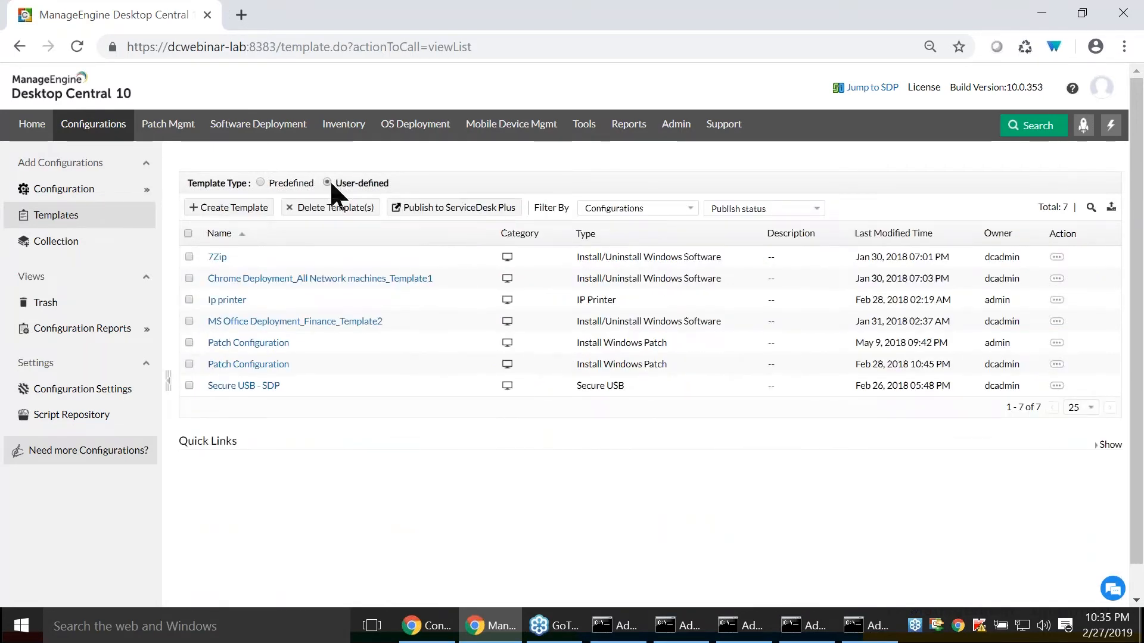
- Open a Windows Display configuration for users and examine its option to save as a template, without saving
mouse_move(95, 197)
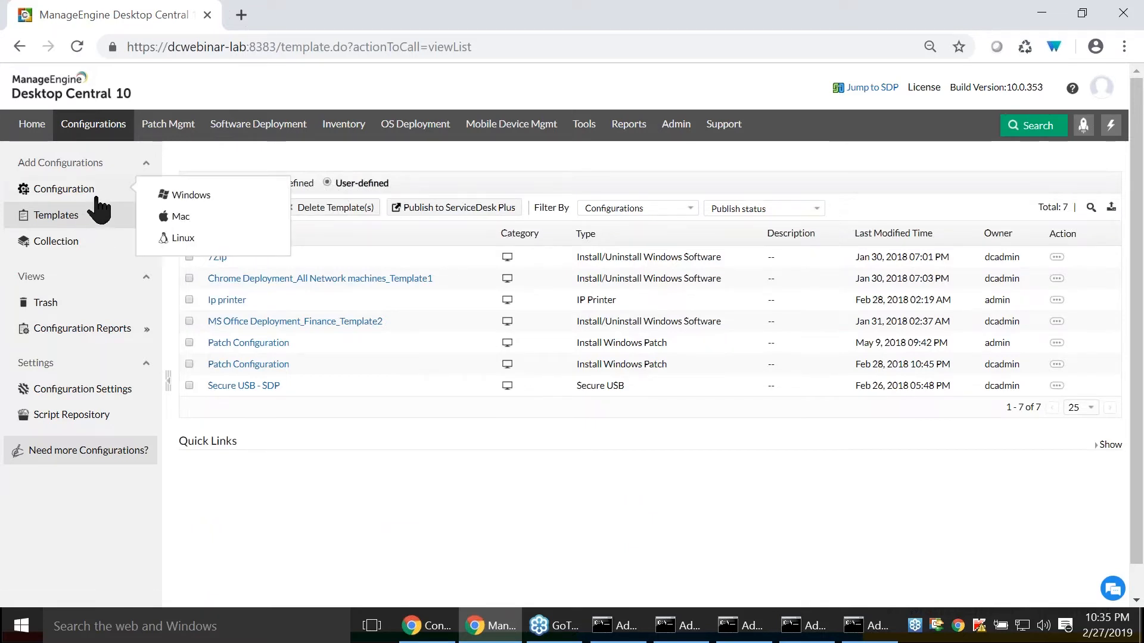
left_click(170, 195)
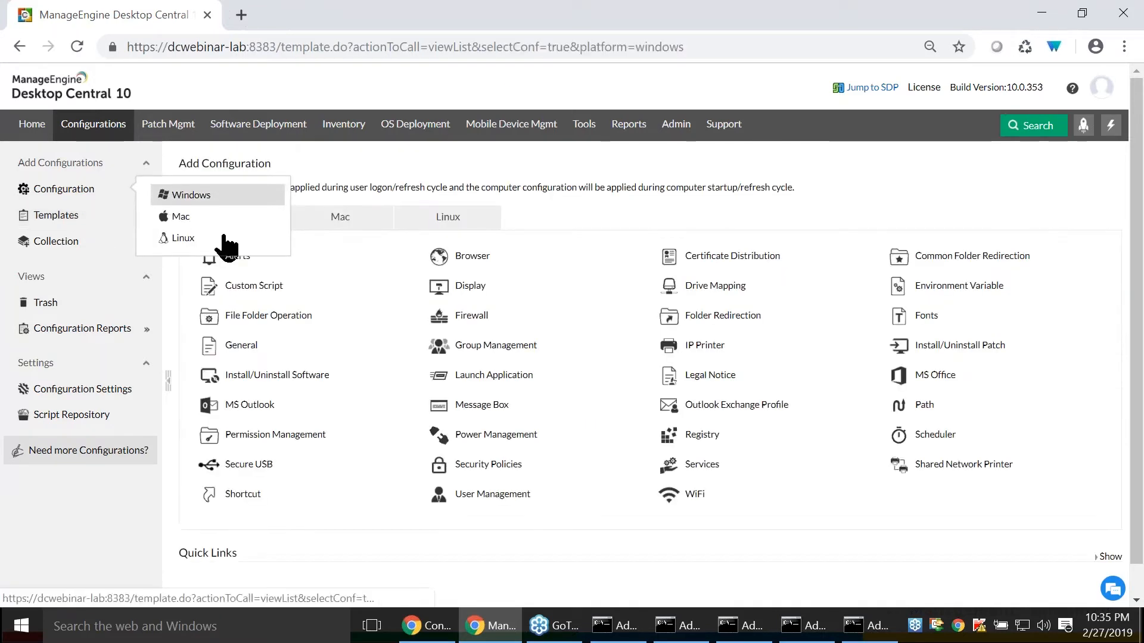
mouse_move(439, 286)
left_click(471, 311)
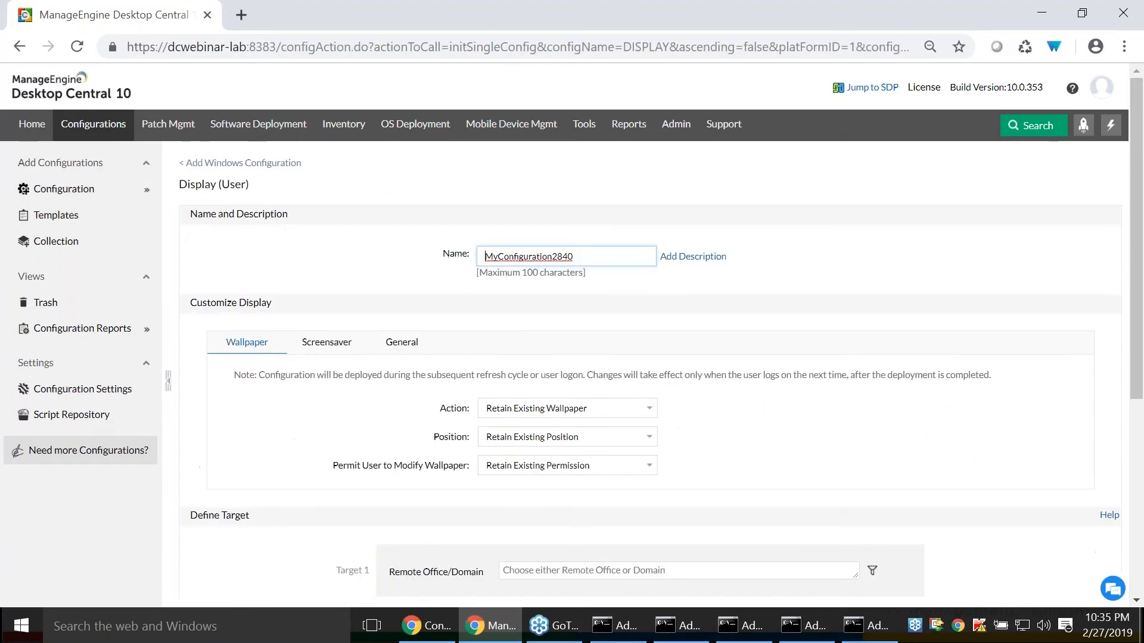
scroll(595, 357, "down", 3)
scroll(572, 352, "down", 2)
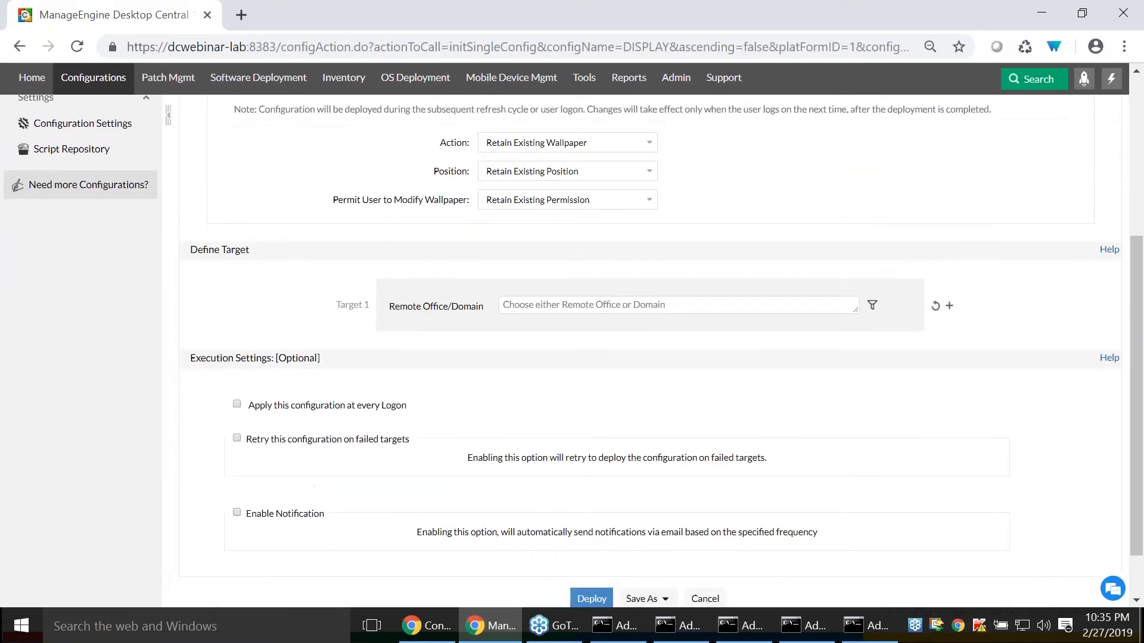
scroll(462, 352, "down", 1)
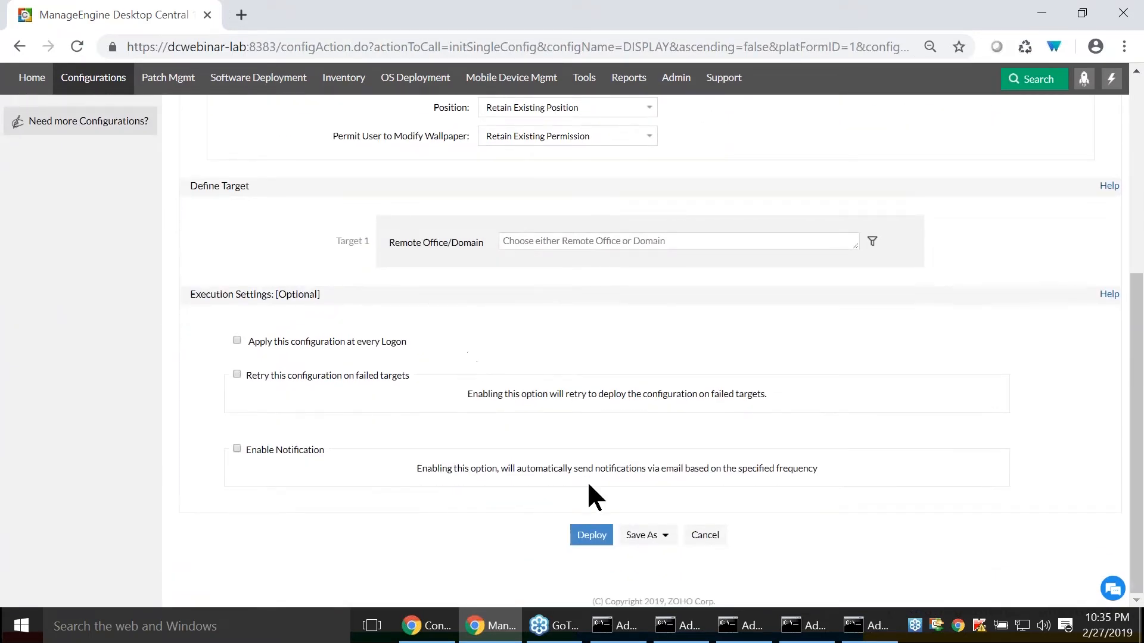
left_click(652, 537)
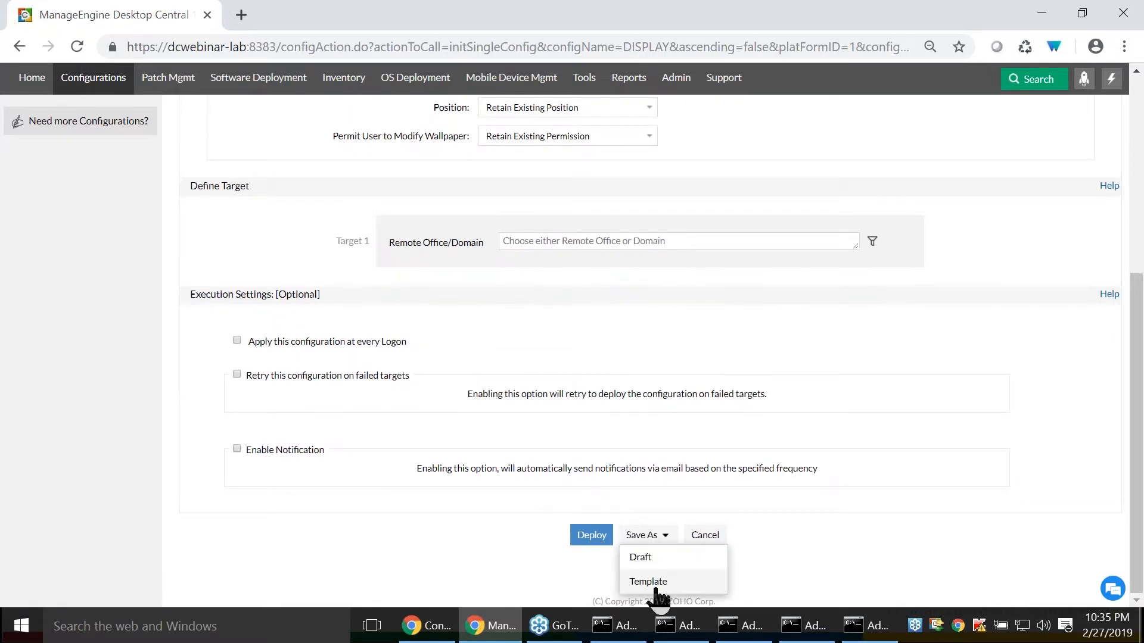
left_click(527, 529)
scroll(508, 529, "up", 5)
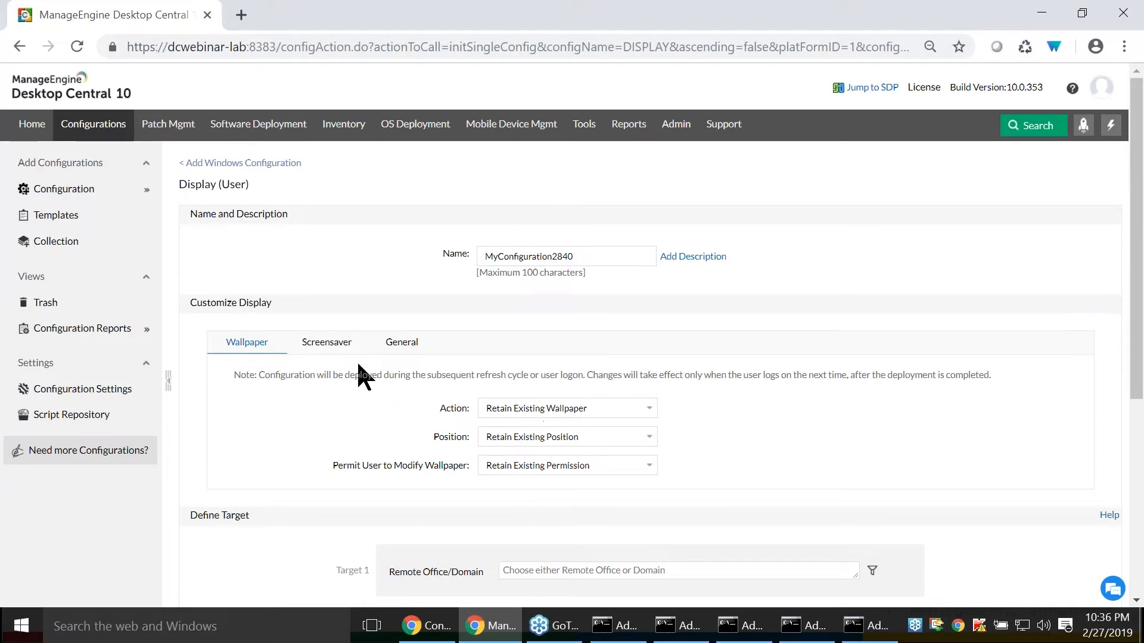
- Return to the configuration templates, view the user-defined list, and browse the predefined list
left_click(67, 222)
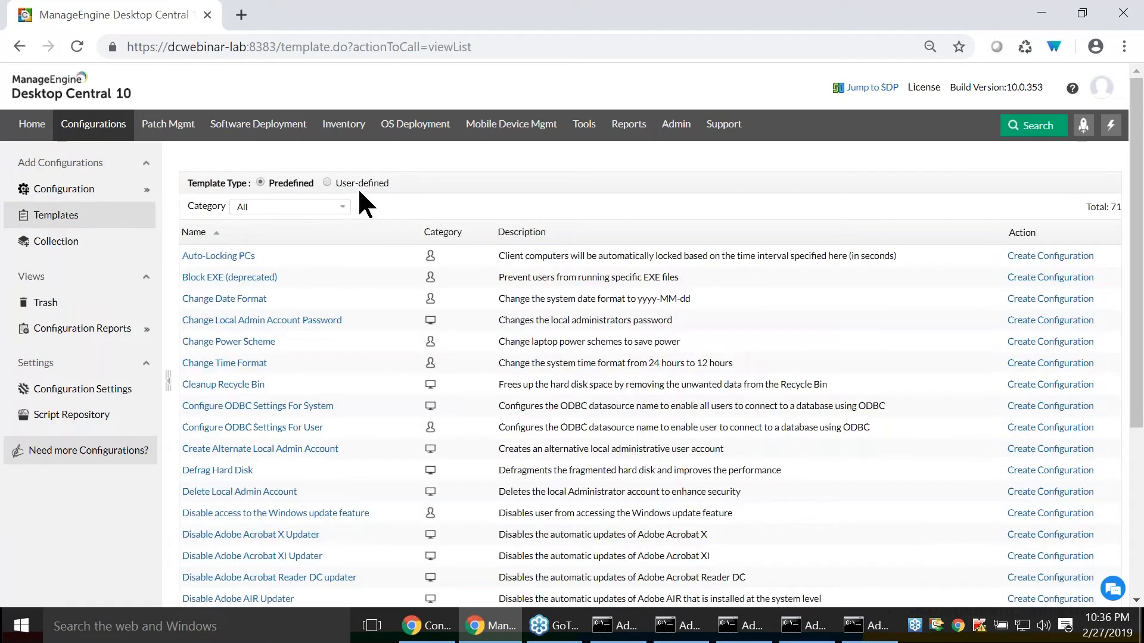
left_click(327, 182)
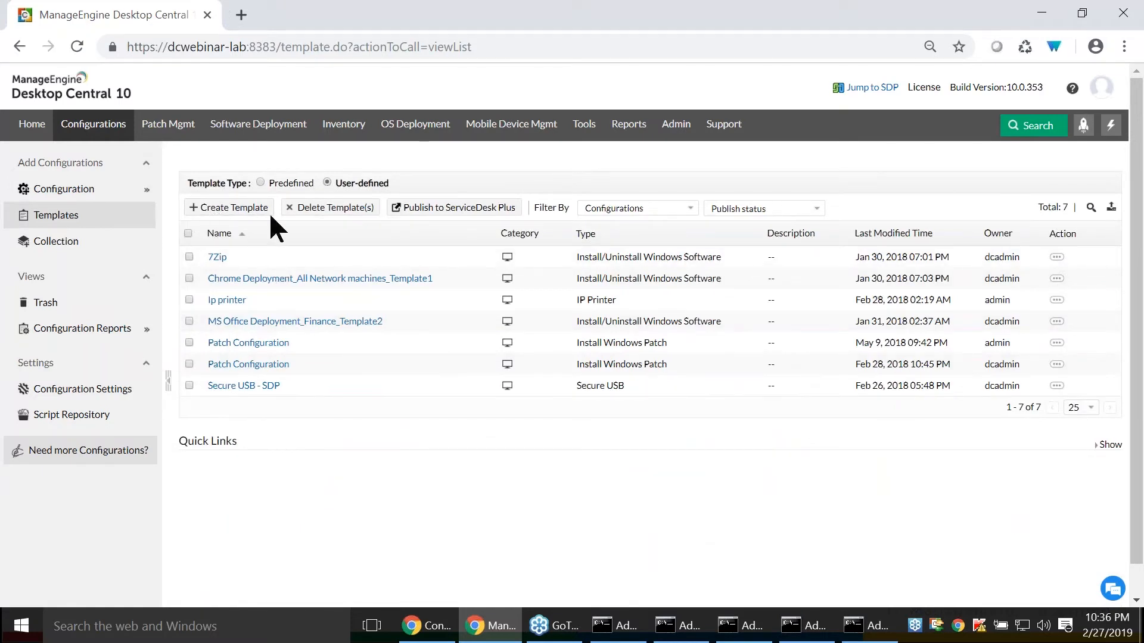
left_click(261, 182)
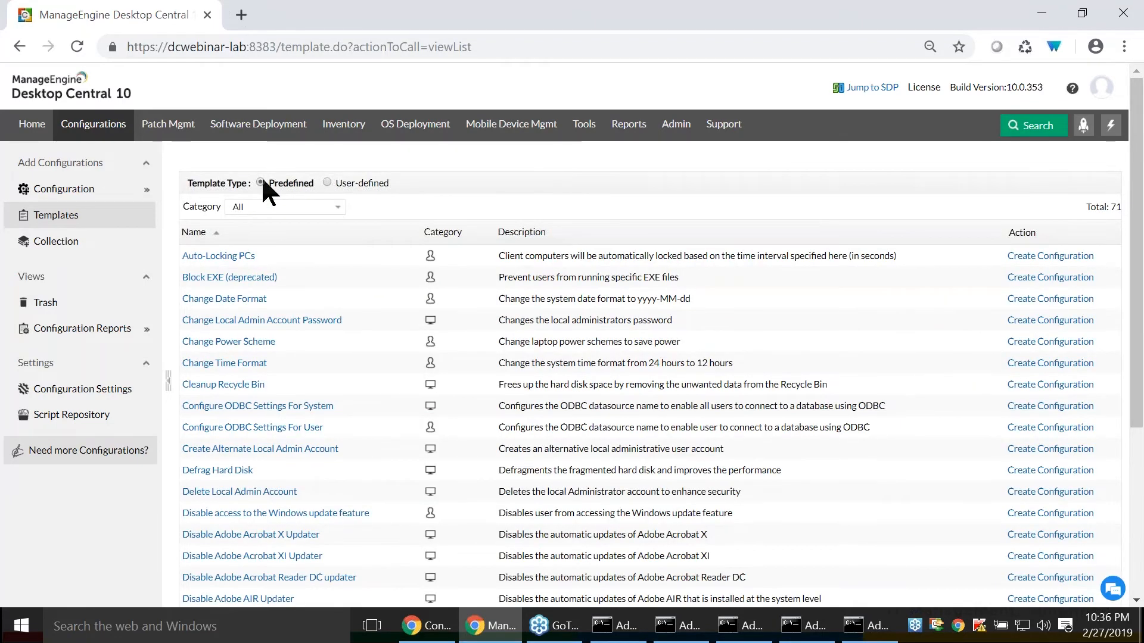
scroll(262, 223, "down", 1)
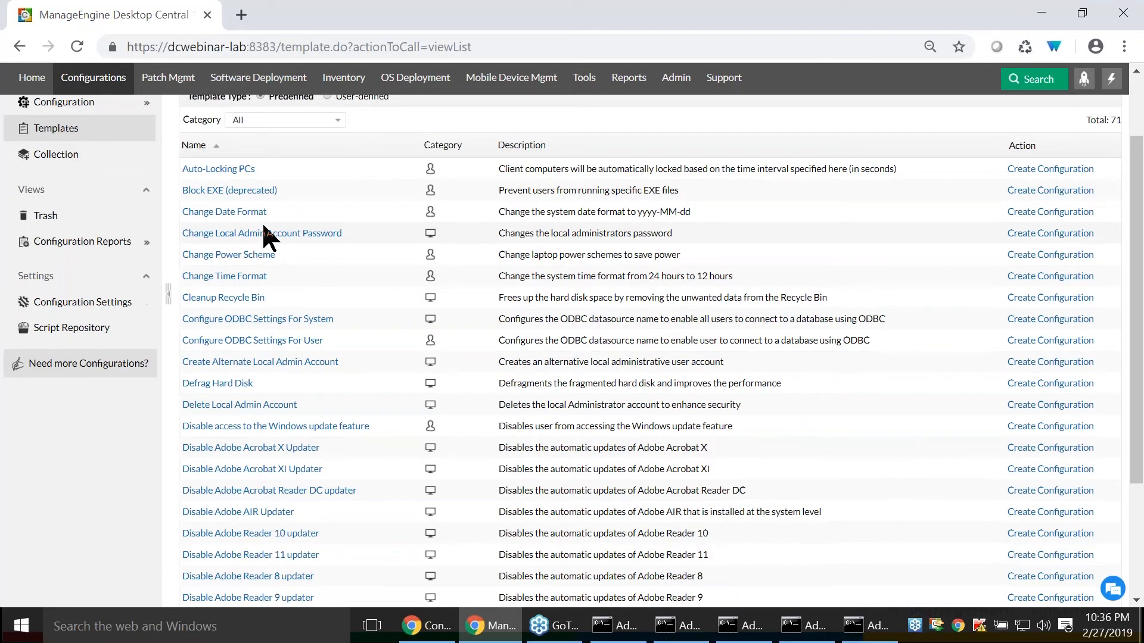
scroll(260, 197, "up", 1)
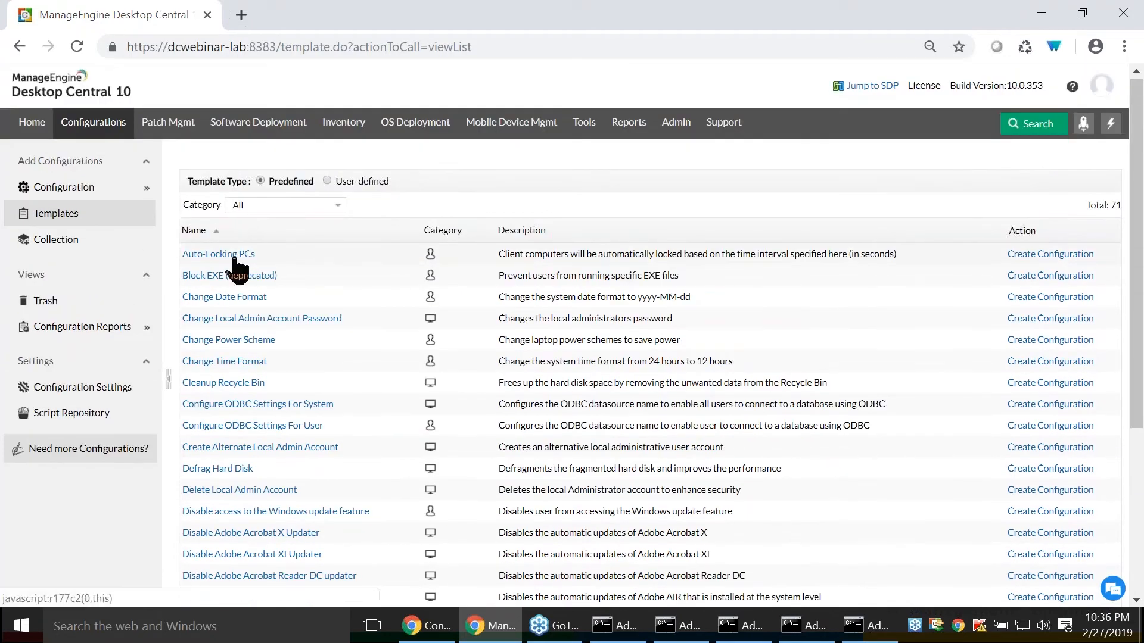
- Open the predefined Auto-Locking PCs template and examine the value data of its ScreenSaveTimeout registry entry
left_click(230, 254)
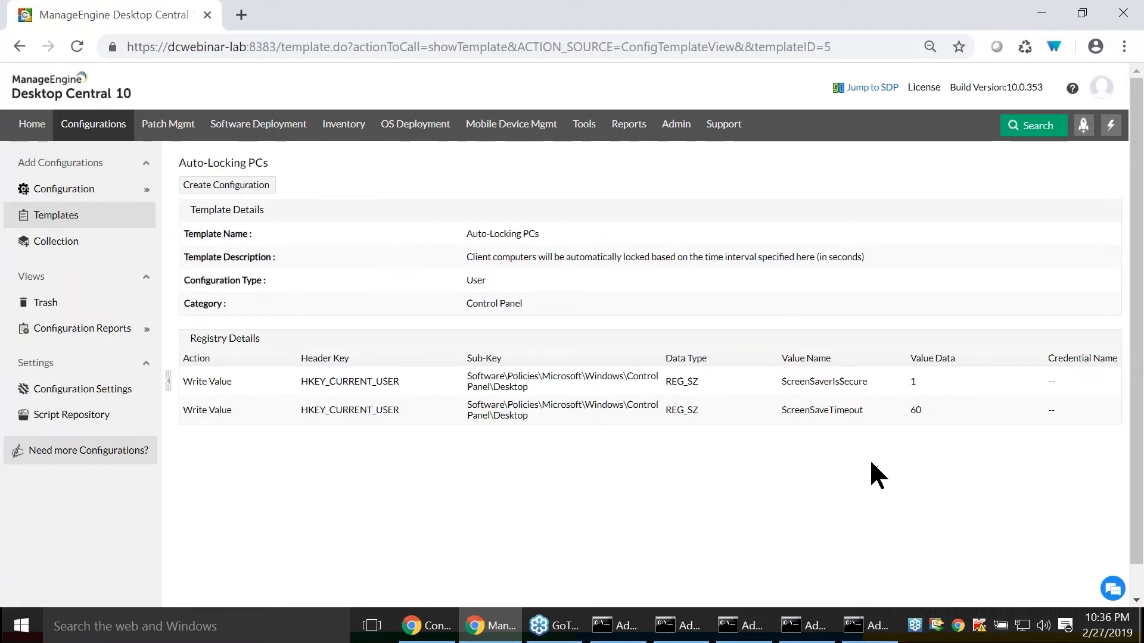
left_click_drag(906, 410, 942, 414)
left_click(942, 415)
- Start a configuration from the Auto-Locking PCs template and review its prefilled registry settings and target definition
left_click(227, 186)
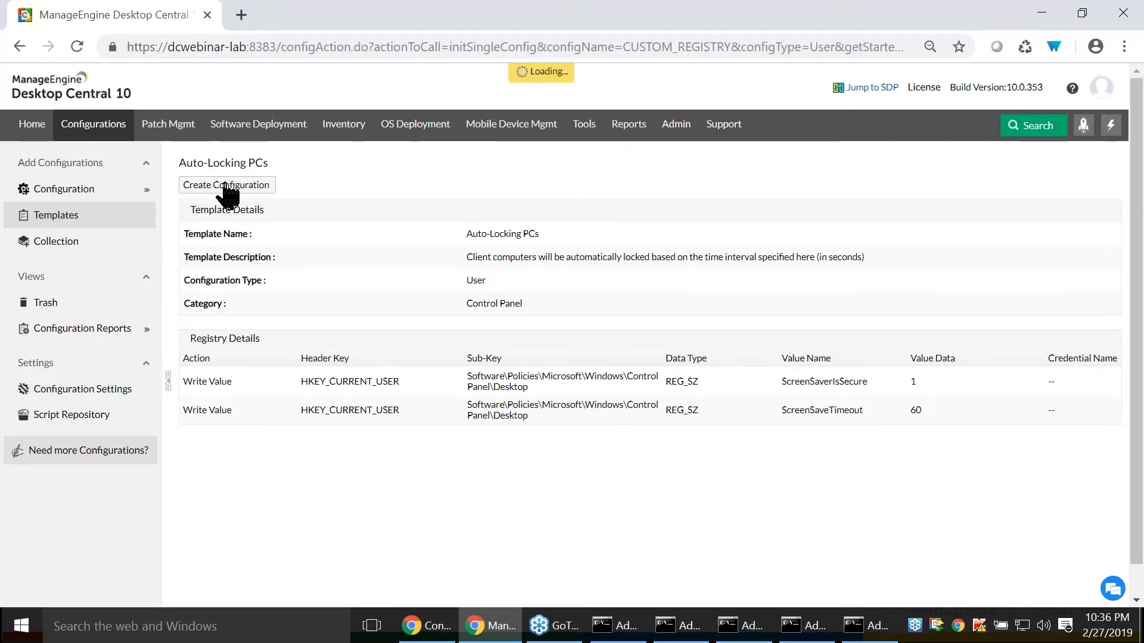
scroll(328, 413, "down", 2)
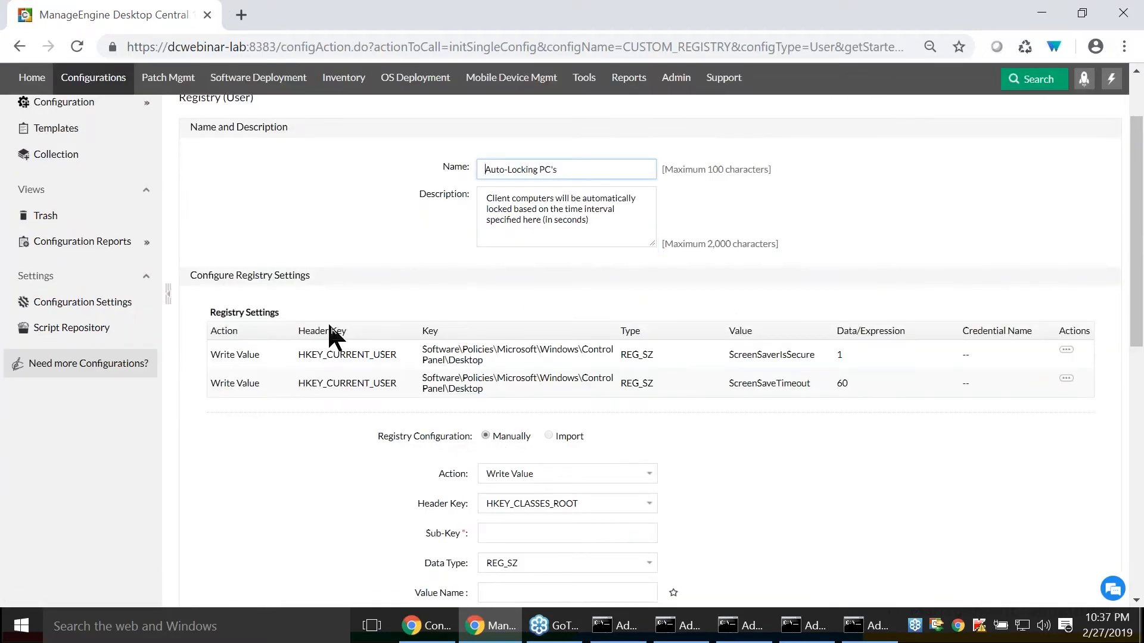
scroll(311, 364, "down", 10)
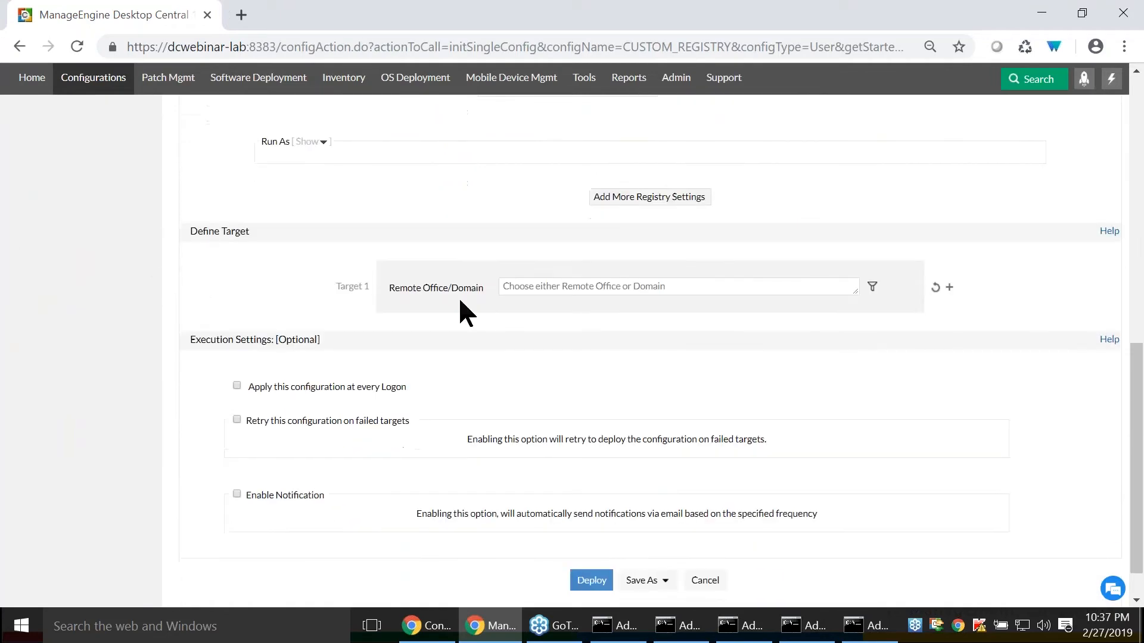
left_click(501, 282)
scroll(515, 527, "up", 15)
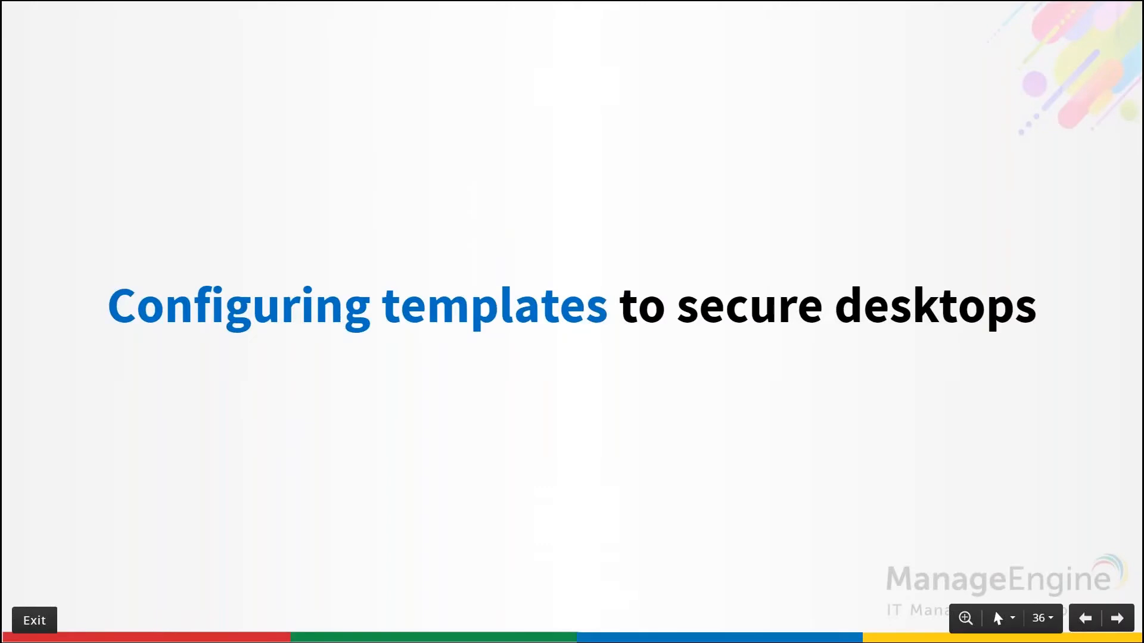
- Advance the presentation to the USB Device Management slide and switch back to Desktop Central
key("Right")
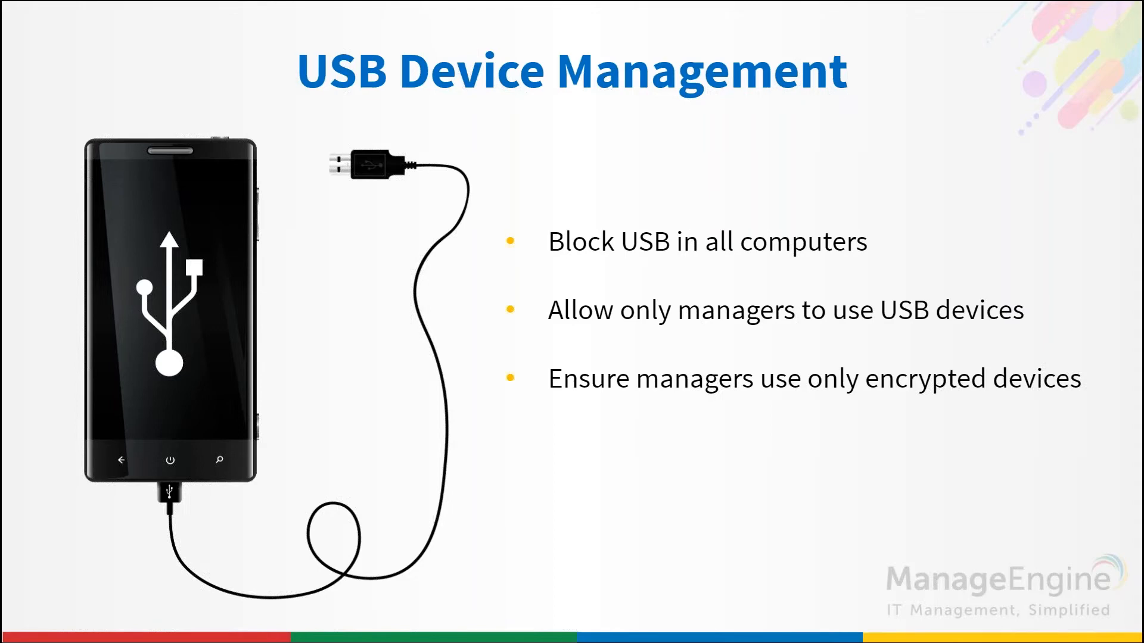
key("alt+Tab")
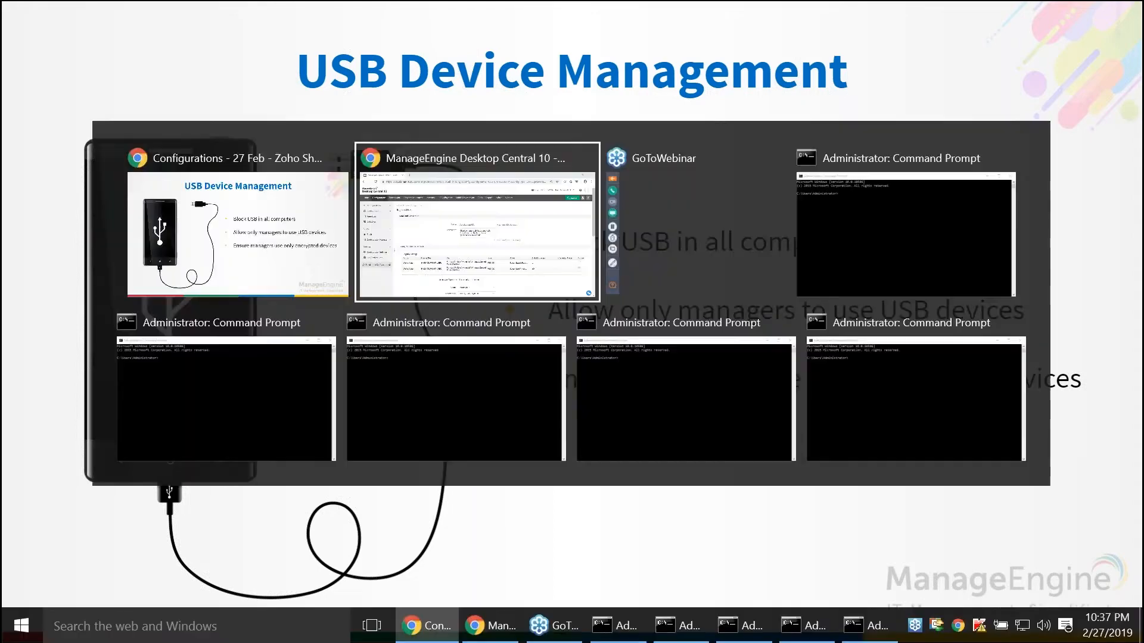
- Start a new Windows Secure USB configuration for users
mouse_move(56, 191)
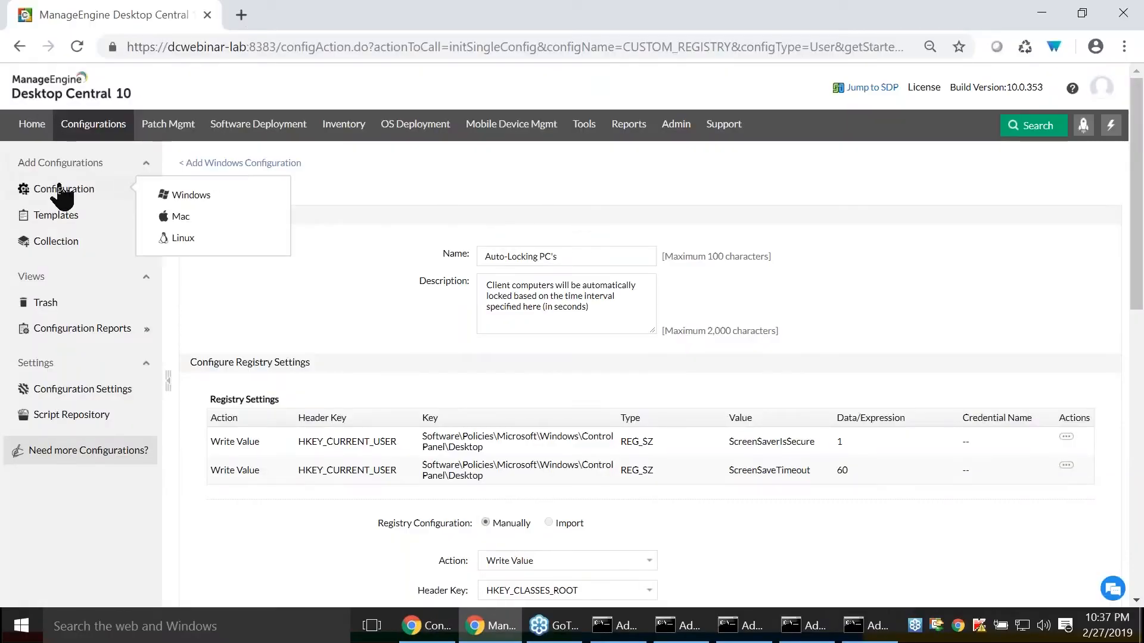
left_click(167, 196)
scroll(196, 238, "down", 1)
mouse_move(210, 435)
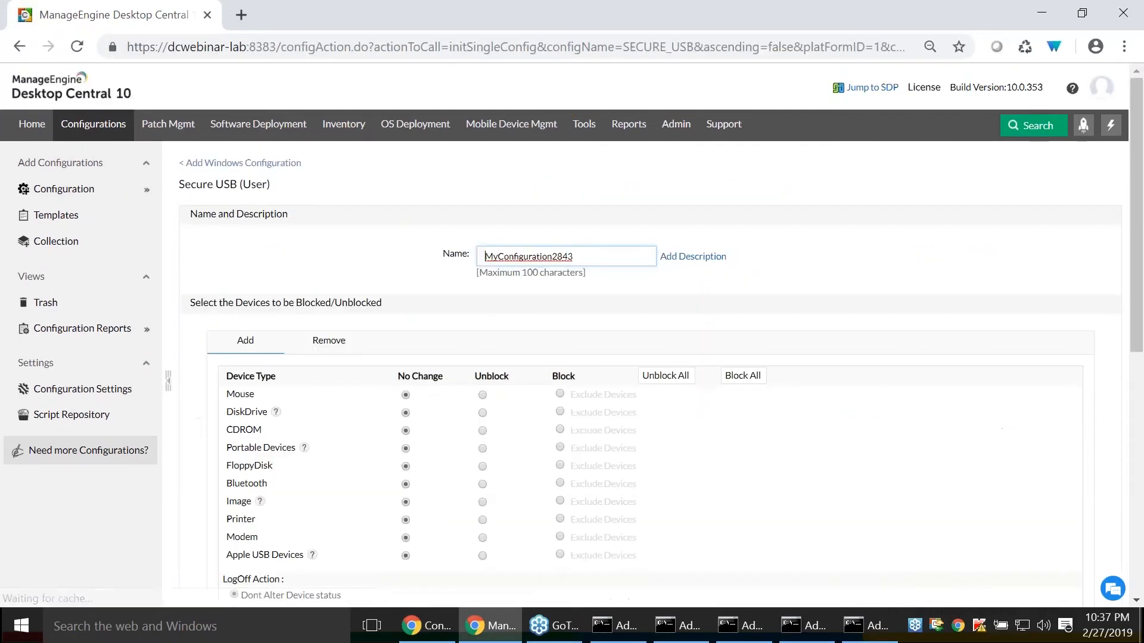
- Name the configuration "Secure USb for users"
left_click_drag(588, 256, 324, 263)
type("Secure USb")
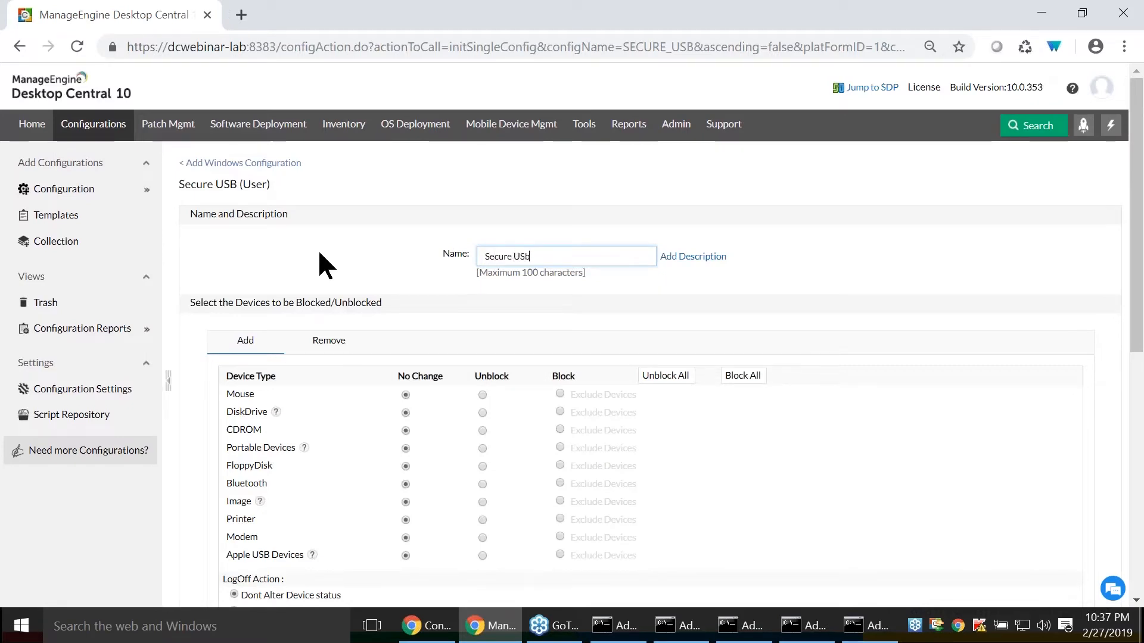
type(" for suers")
key("BackSpace")
key("BackSpace")
key("BackSpace")
key("BackSpace")
key("BackSpace")
type("users")
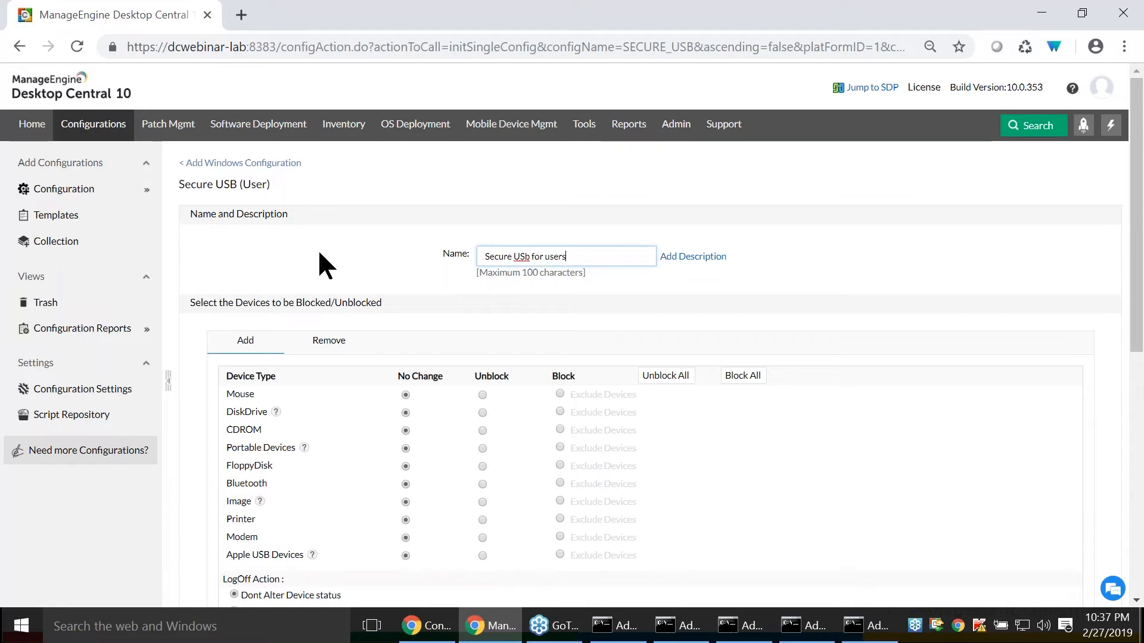
- Set the DiskDrive, Portable Devices and Image device types to be blocked
scroll(319, 254, "down", 3)
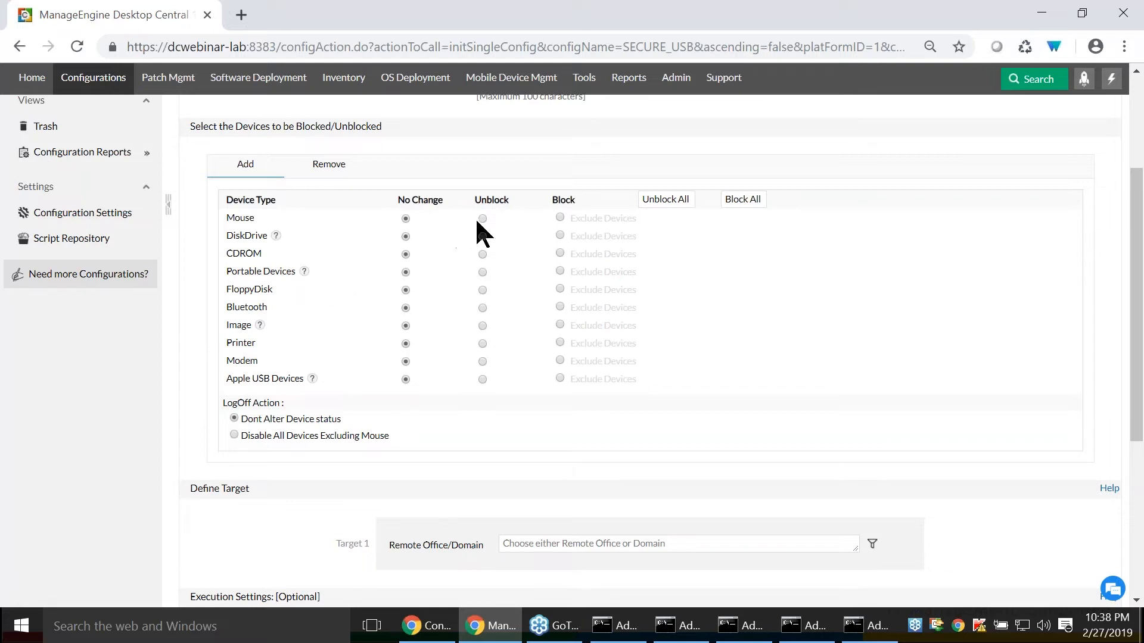
left_click(560, 236)
left_click(560, 272)
left_click(558, 325)
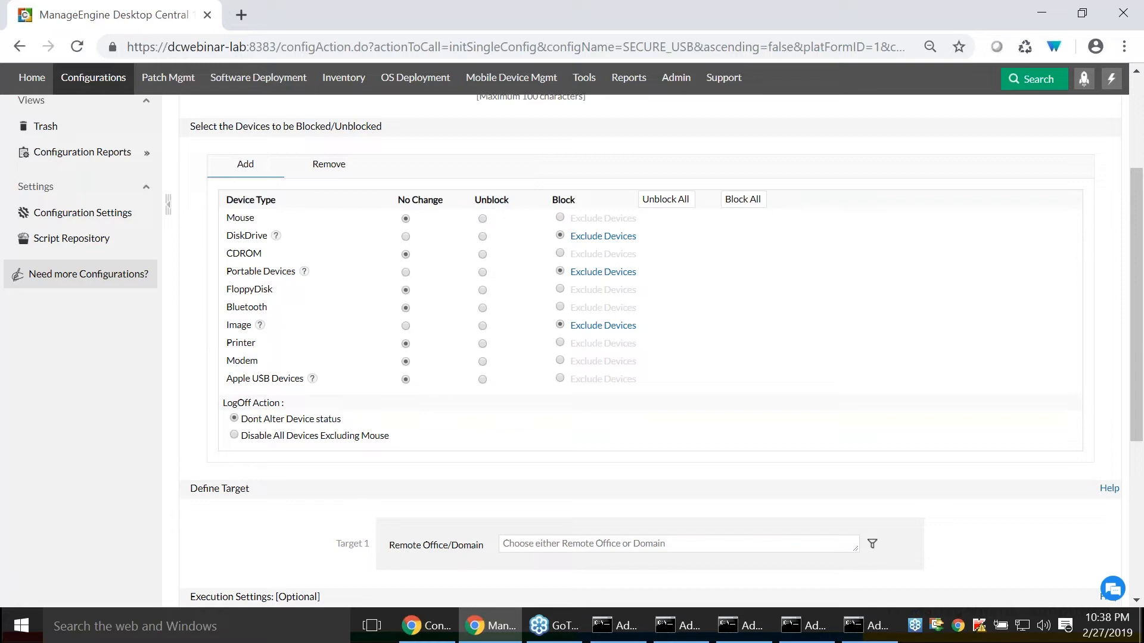
- Examine the DiskDrive exclusion types Device Instance, All Instances of this Vendor and All Encrypted Devices, and close the exclusions without adding any
left_click(586, 236)
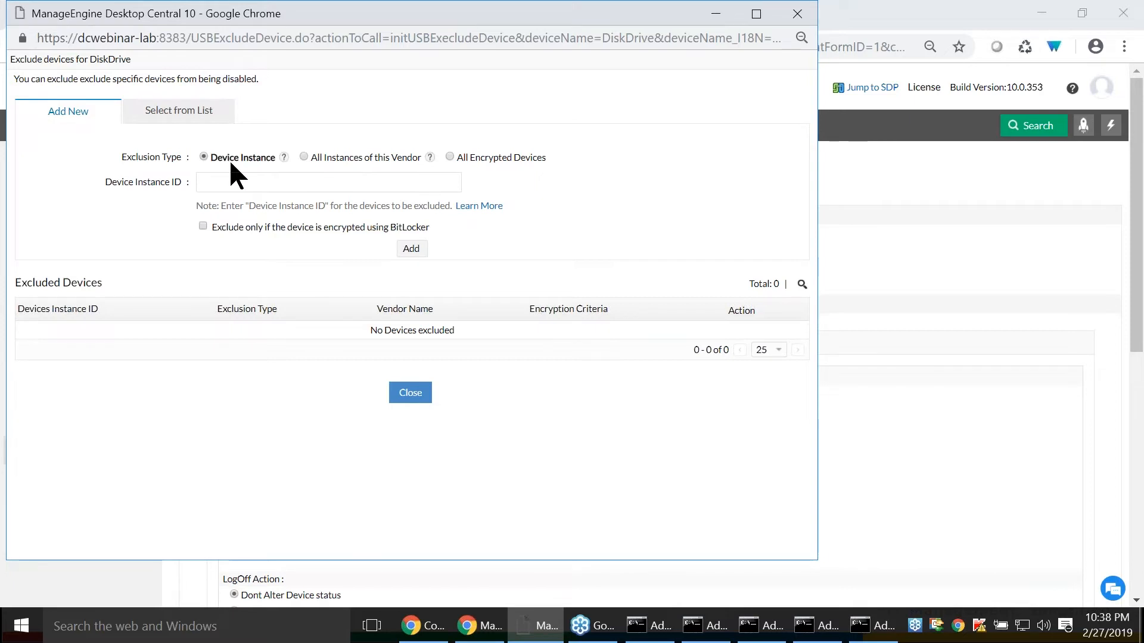
left_click(304, 156)
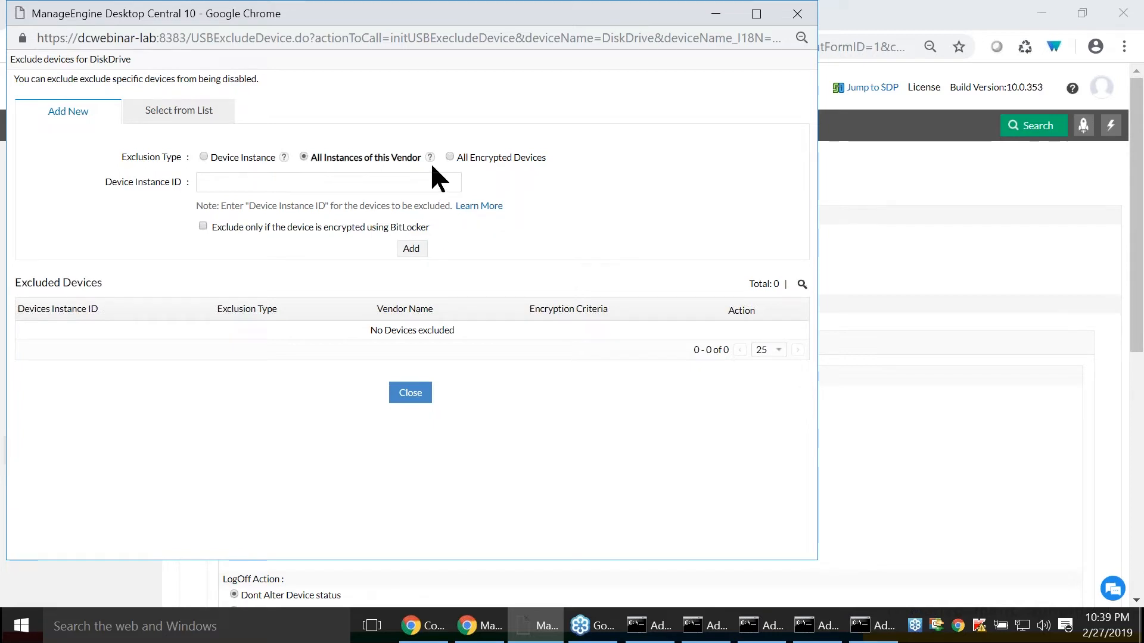
left_click(450, 157)
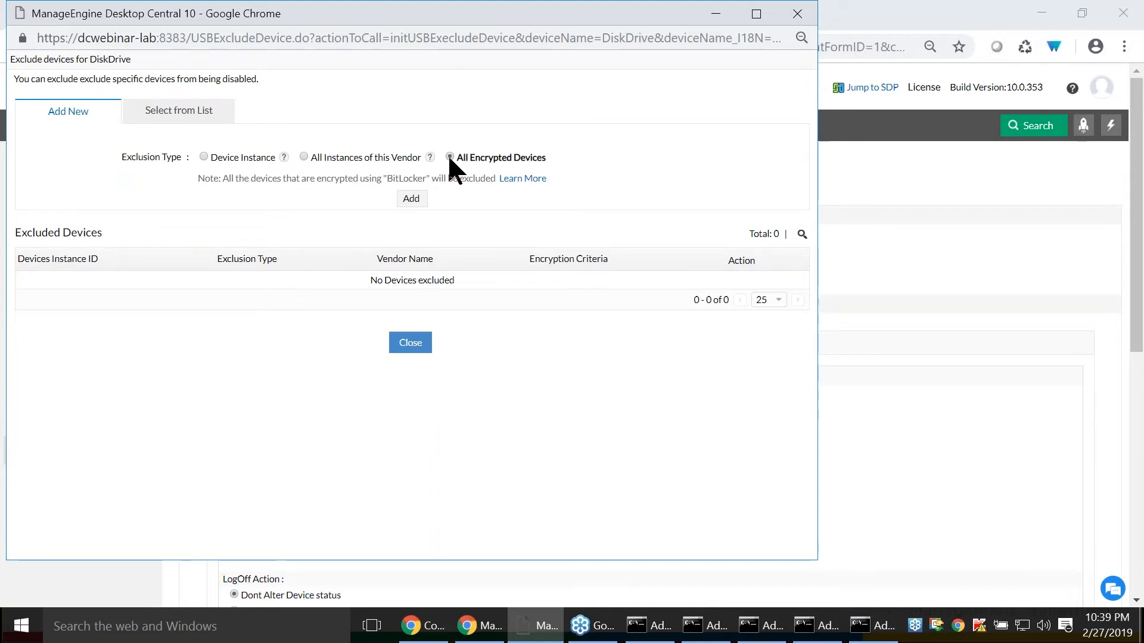
left_click(410, 343)
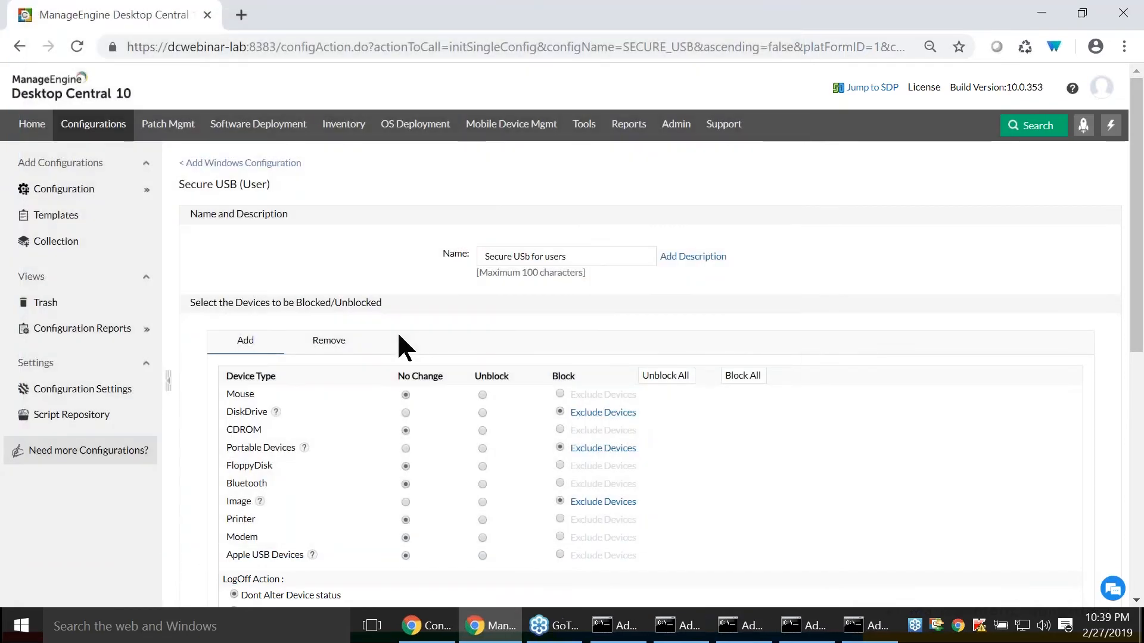
- Define the ZOHOCORP domain as the target of the configuration
scroll(398, 331, "down", 3)
scroll(520, 296, "down", 1)
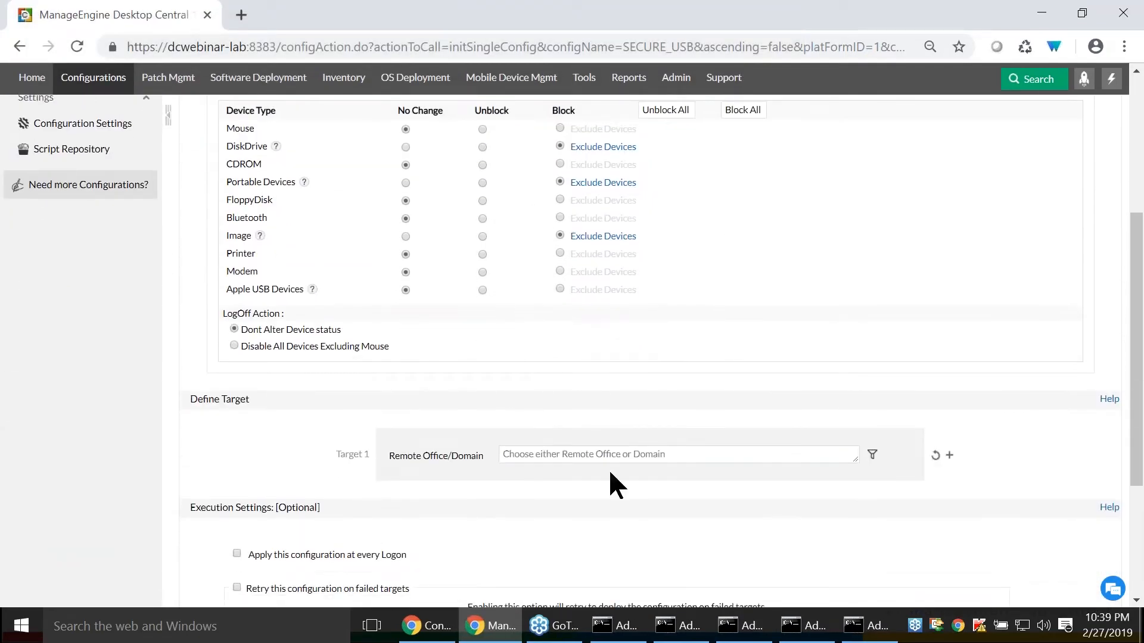
left_click(609, 456)
type("zoh")
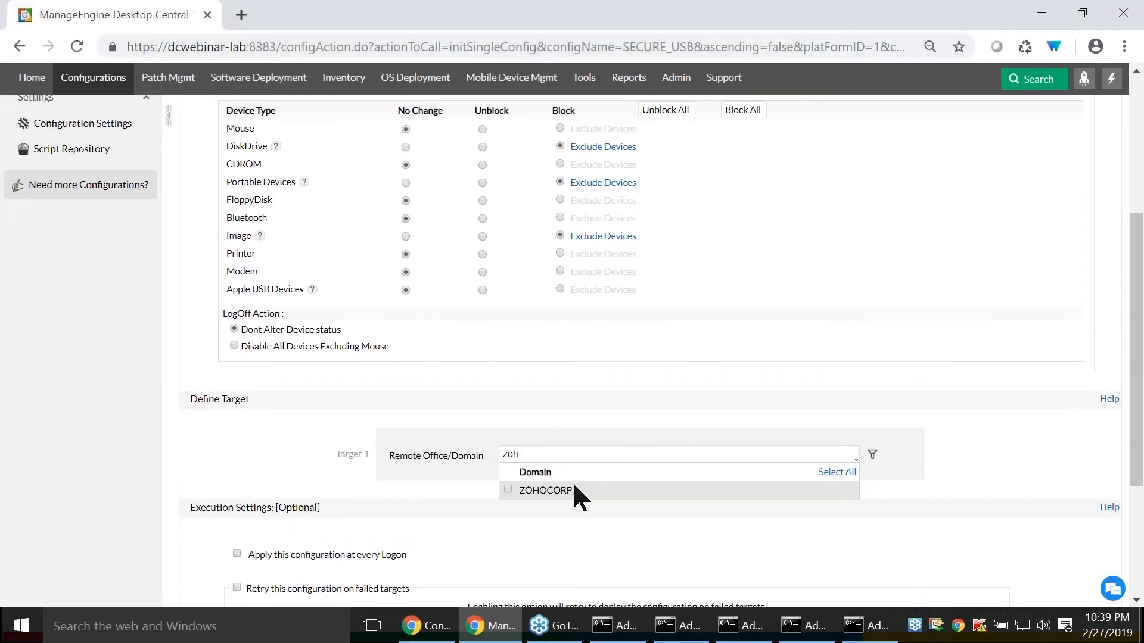
left_click(504, 488)
scroll(501, 495, "down", 3)
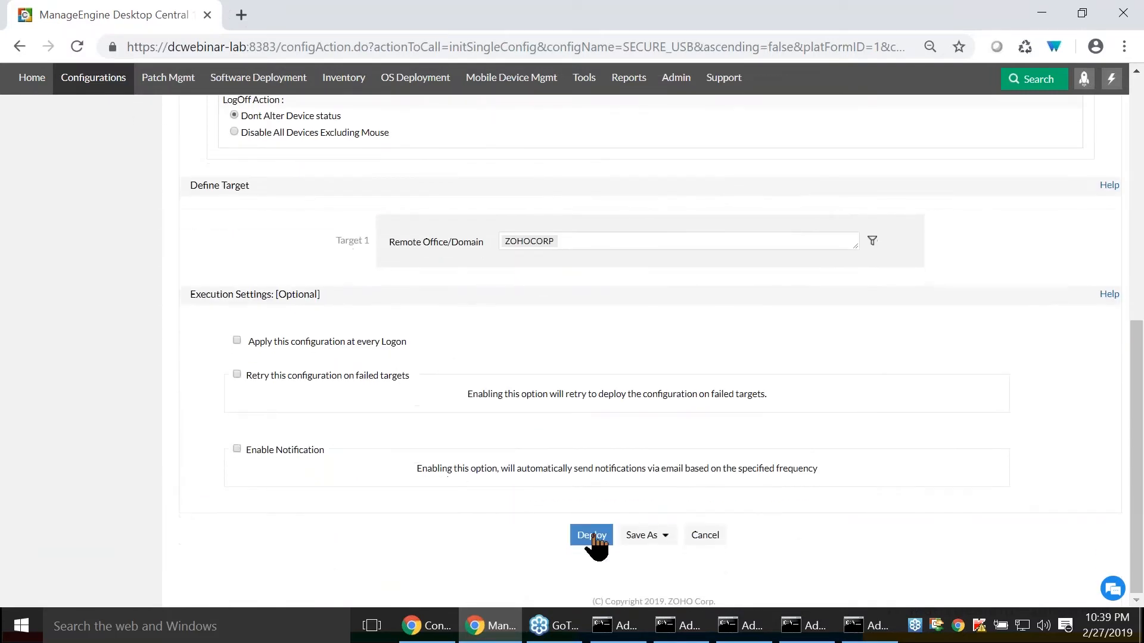
- Review the device block settings and compare them with the USB Device Management slide before returning to Desktop Central
scroll(539, 515, "up", 7)
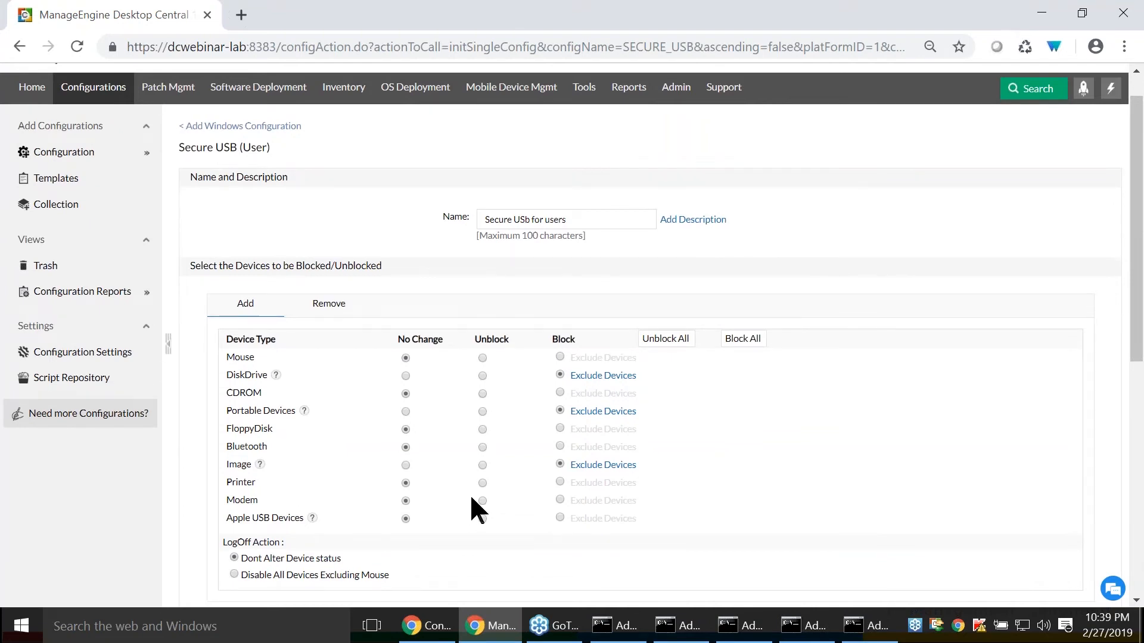
key("alt+Tab")
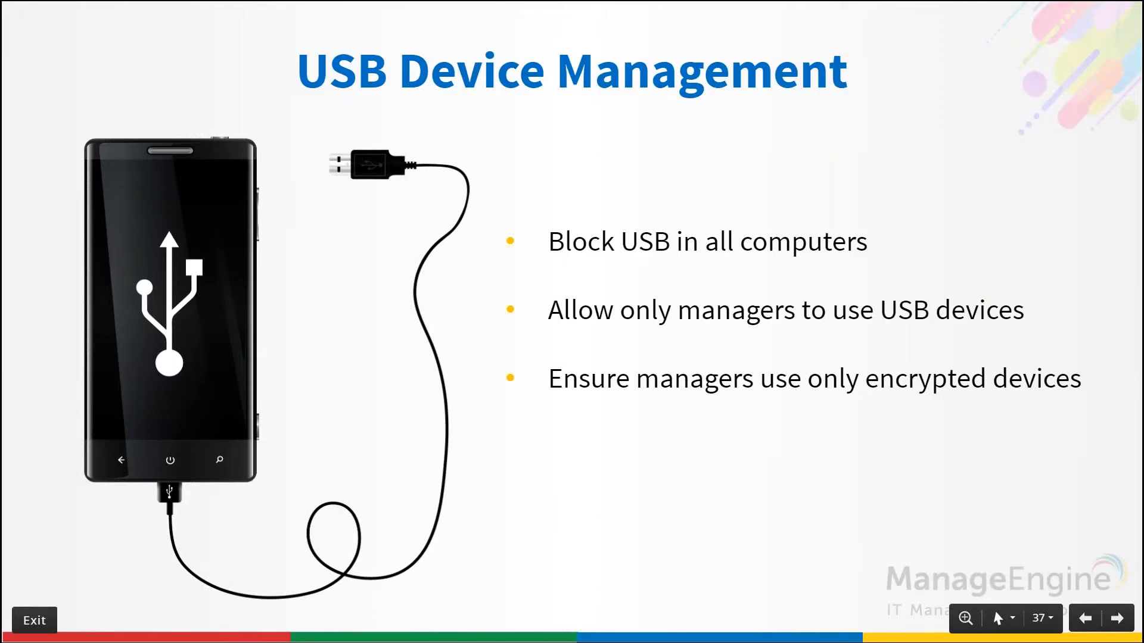
key("alt+Tab")
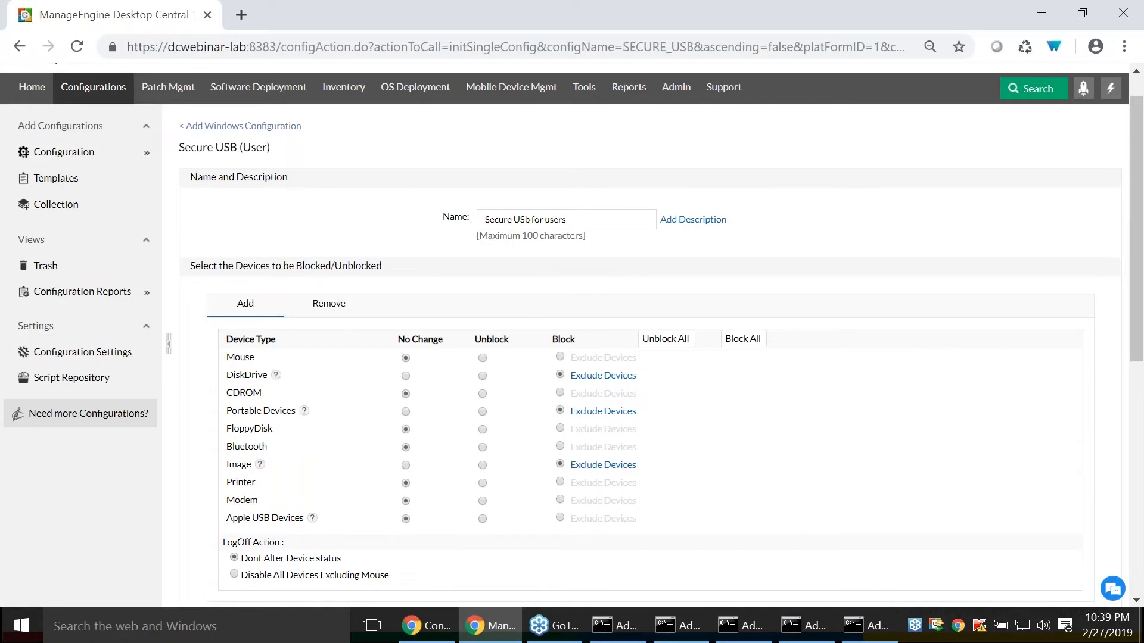
- Exclude the custom group Sales Team Members from the ZOHOCORP target
scroll(480, 506, "down", 5)
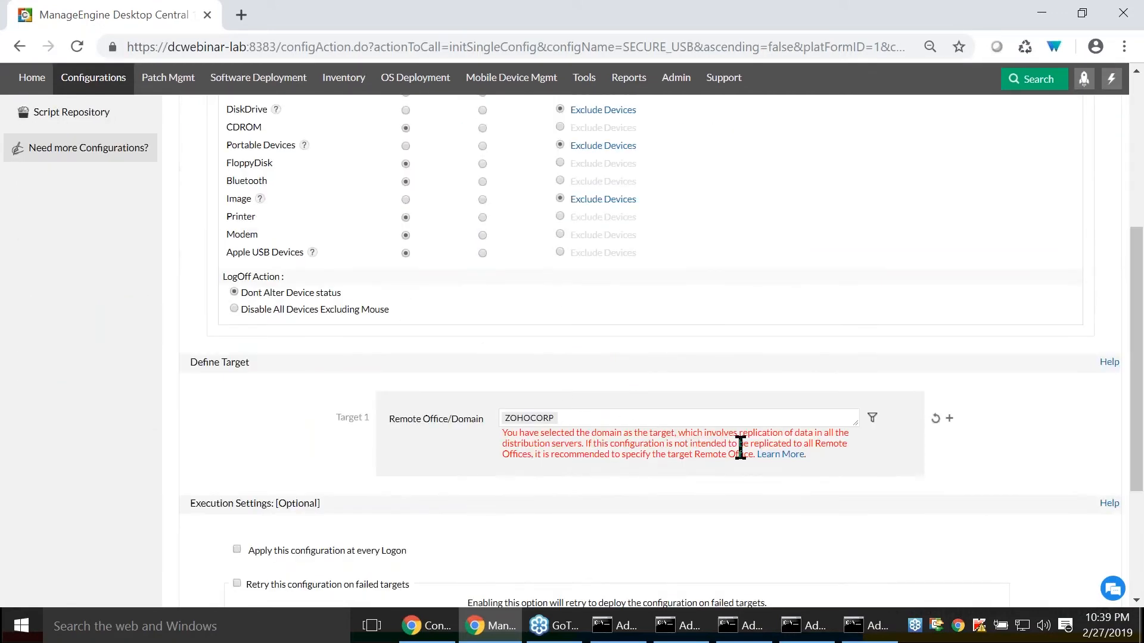
left_click(873, 418)
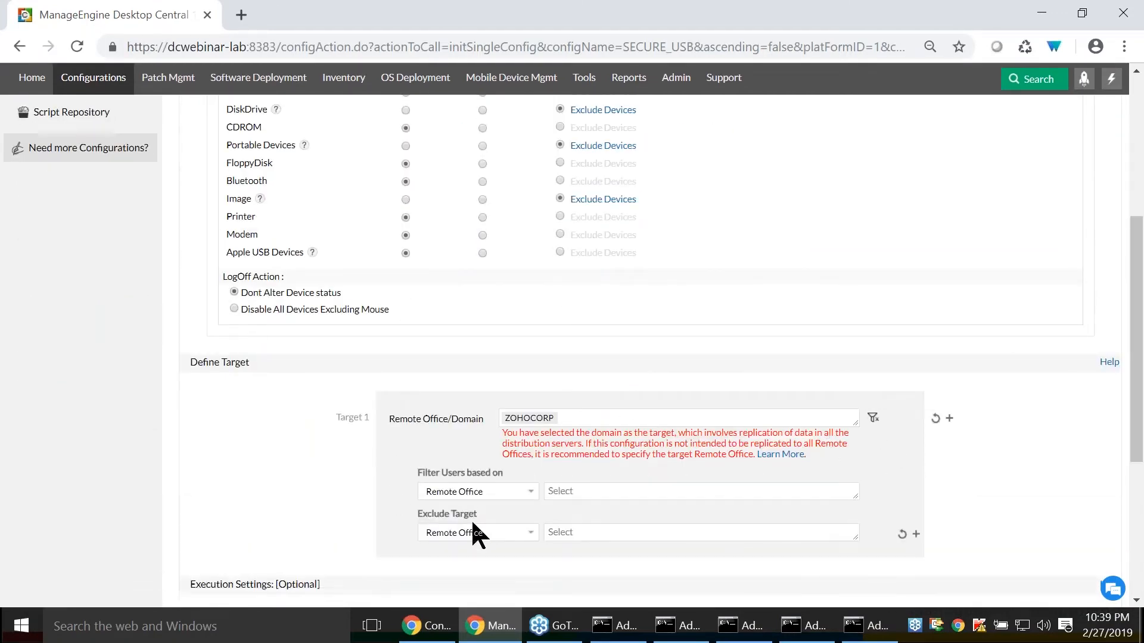
scroll(476, 527, "down", 2)
left_click(482, 445)
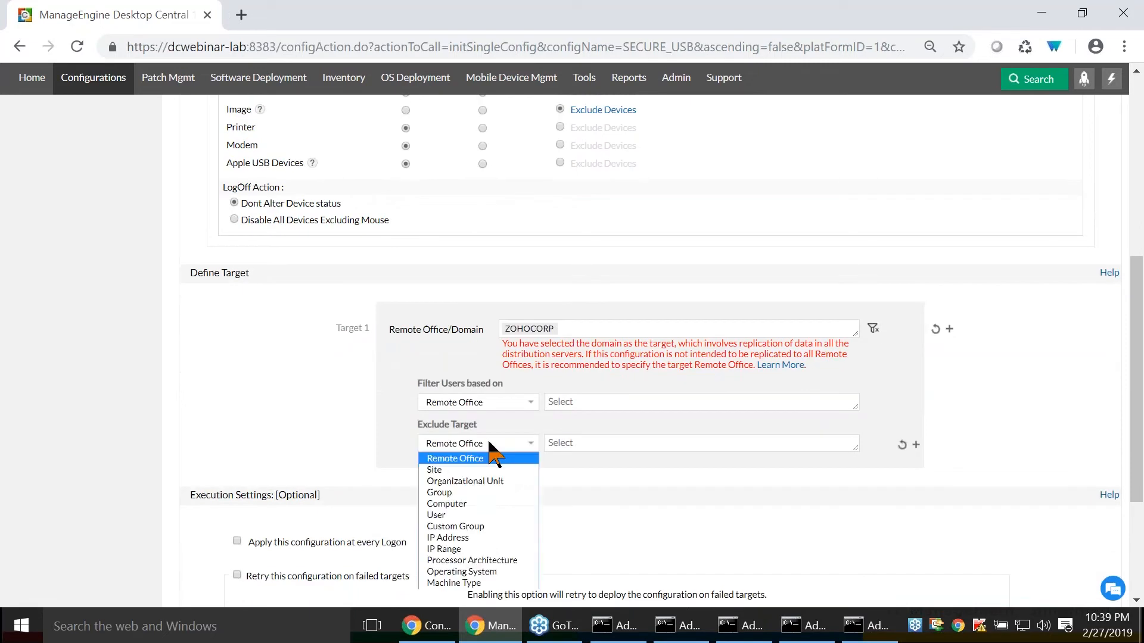
left_click(480, 527)
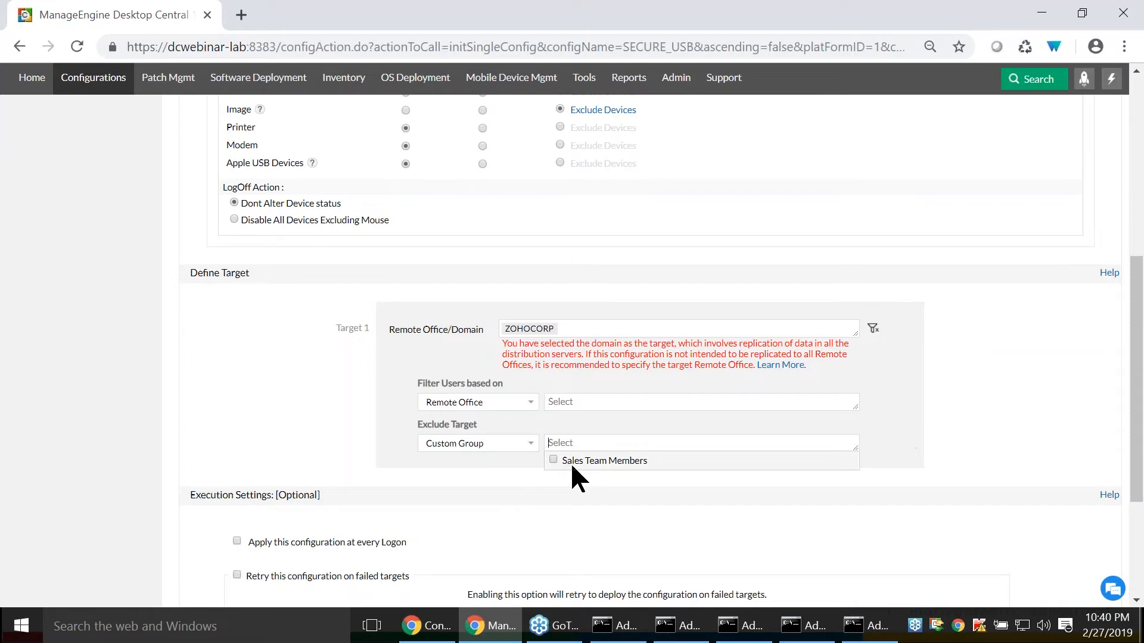
left_click(555, 460)
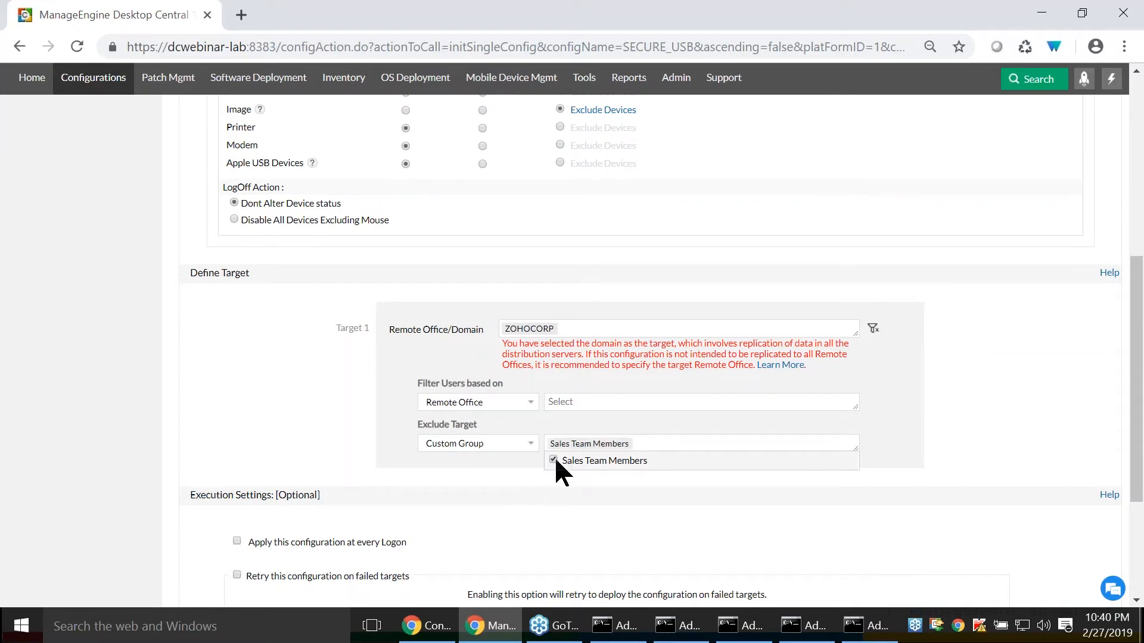
- Recheck the USB Device Management slide and, back in Desktop Central, set the DiskDrive exclusion type to All Encrypted Devices
scroll(501, 461, "up", 5)
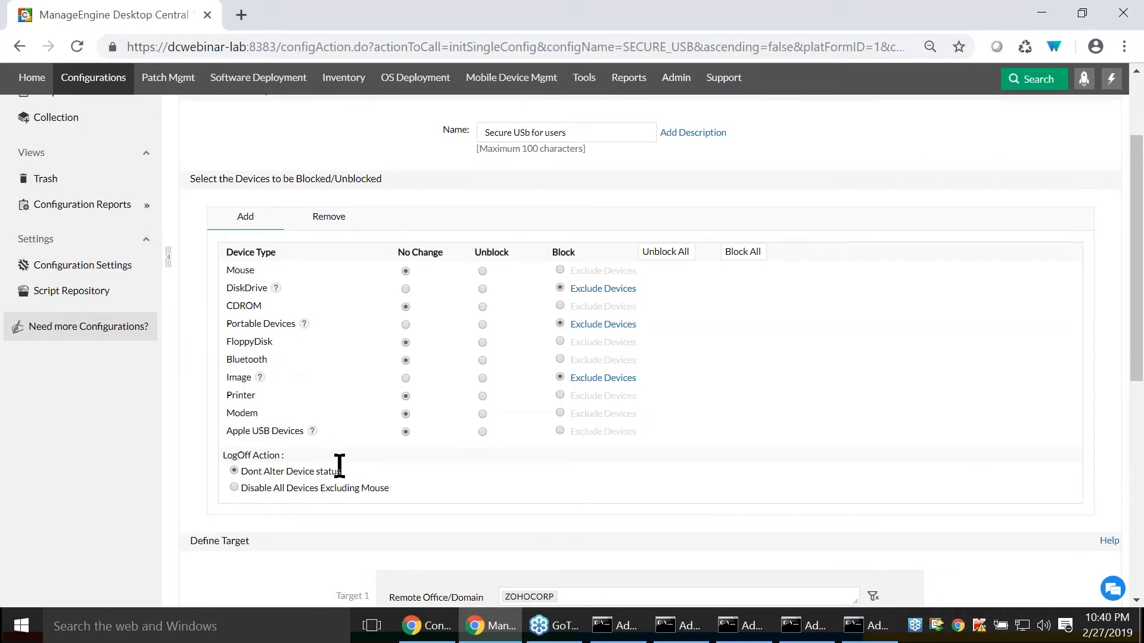
key("alt+Tab")
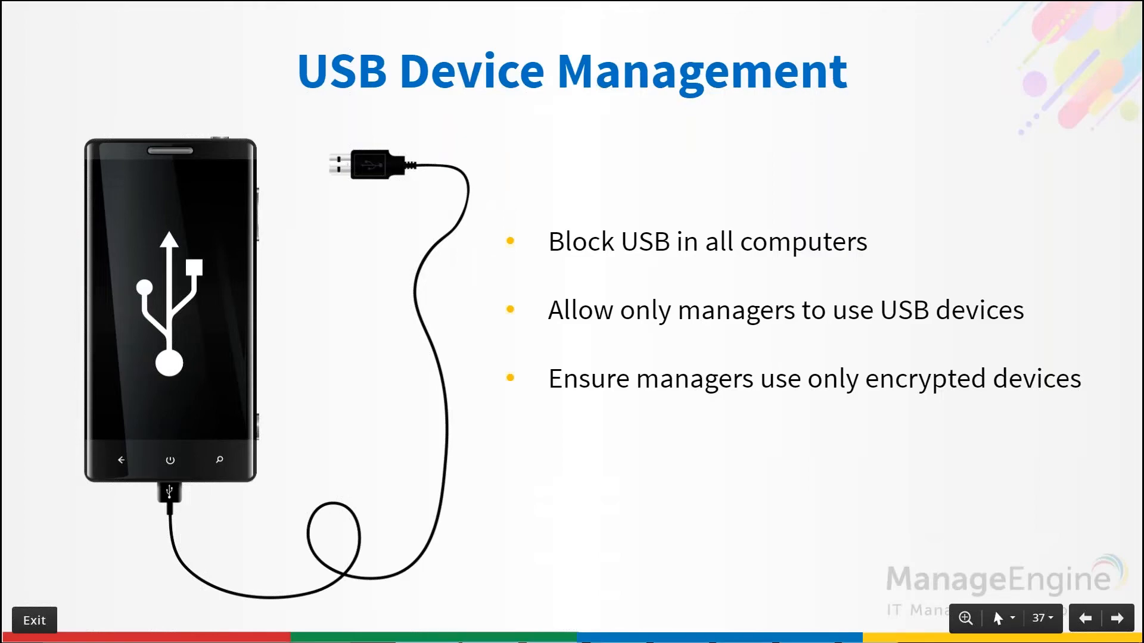
key("alt+Tab")
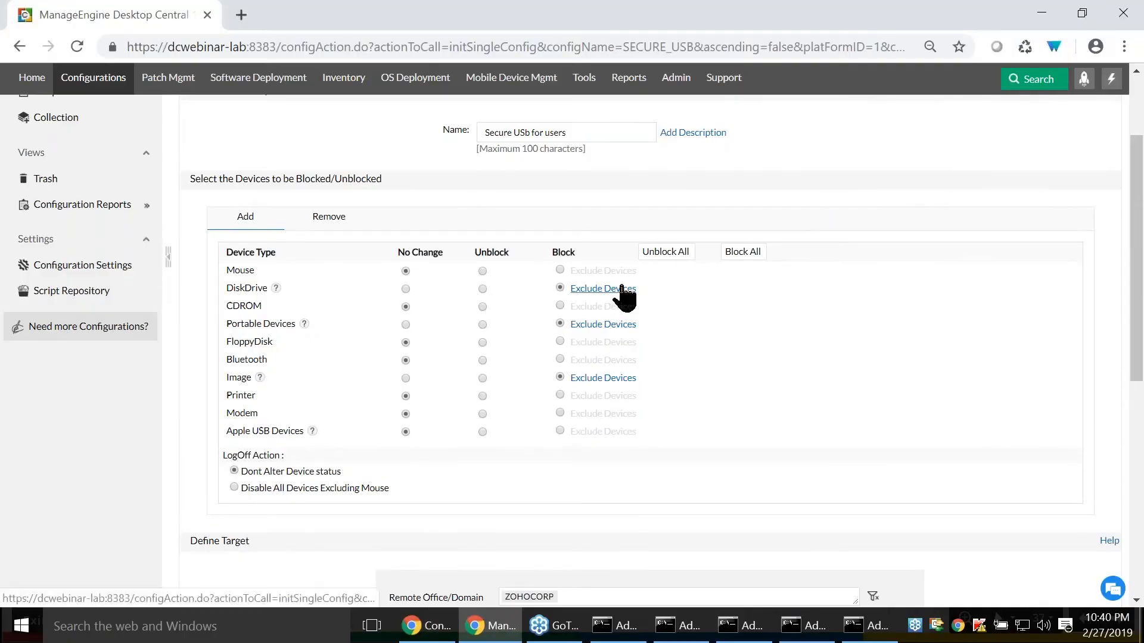
left_click(622, 289)
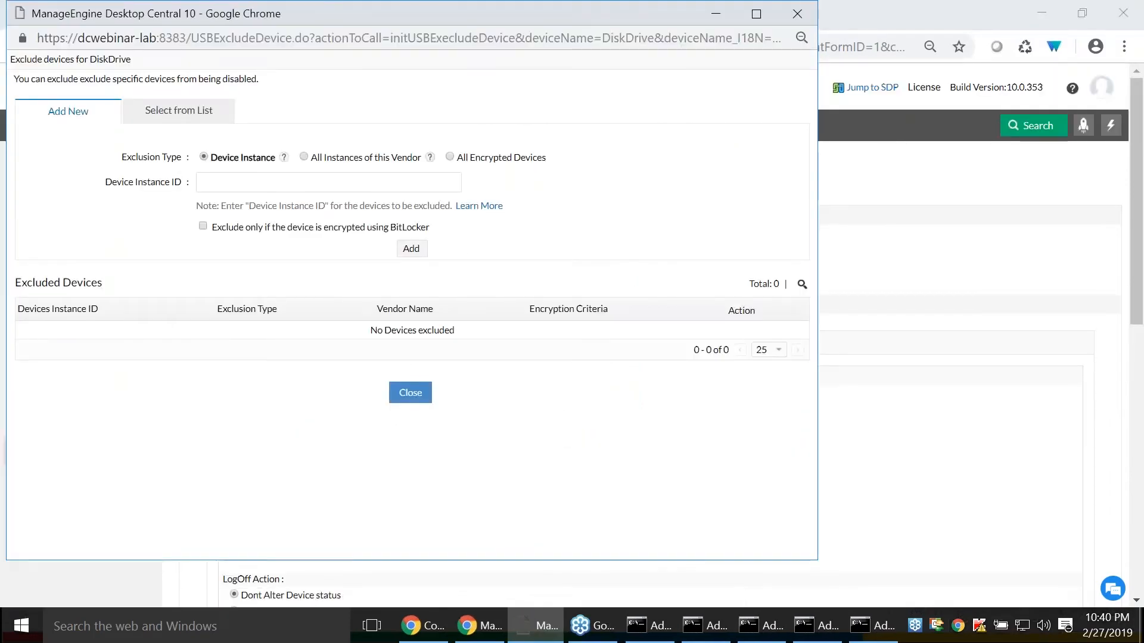
left_click(449, 157)
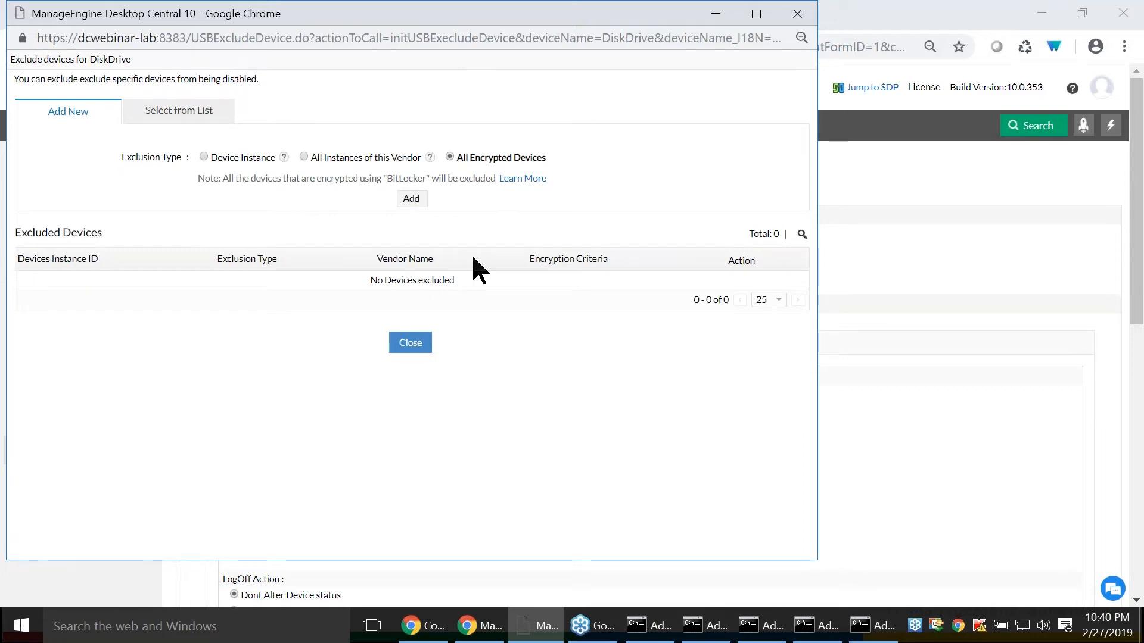
- Switch to the presentation and advance it to the Scenario 1 slide about browser-based vulnerabilities
key("alt+Tab")
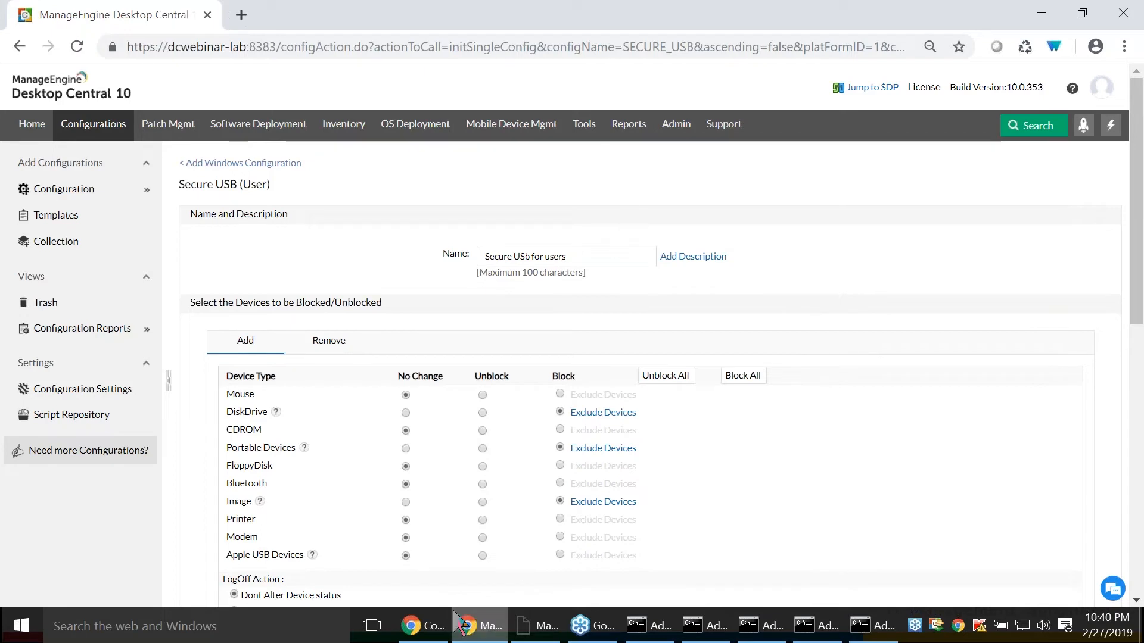
left_click(438, 625)
key("Right")
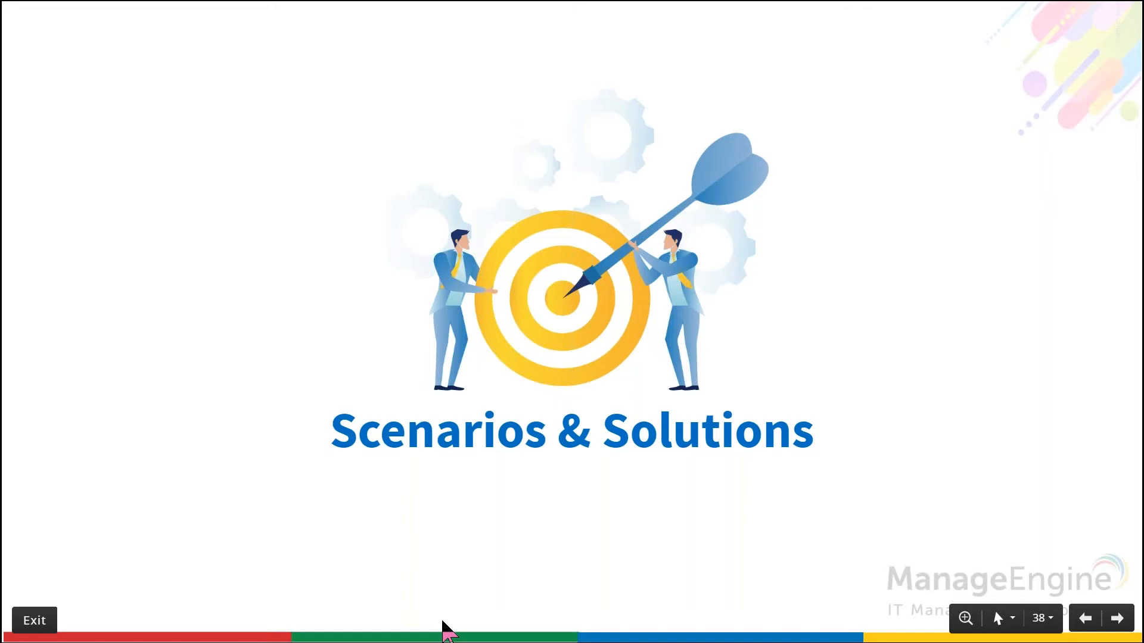
key("Right")
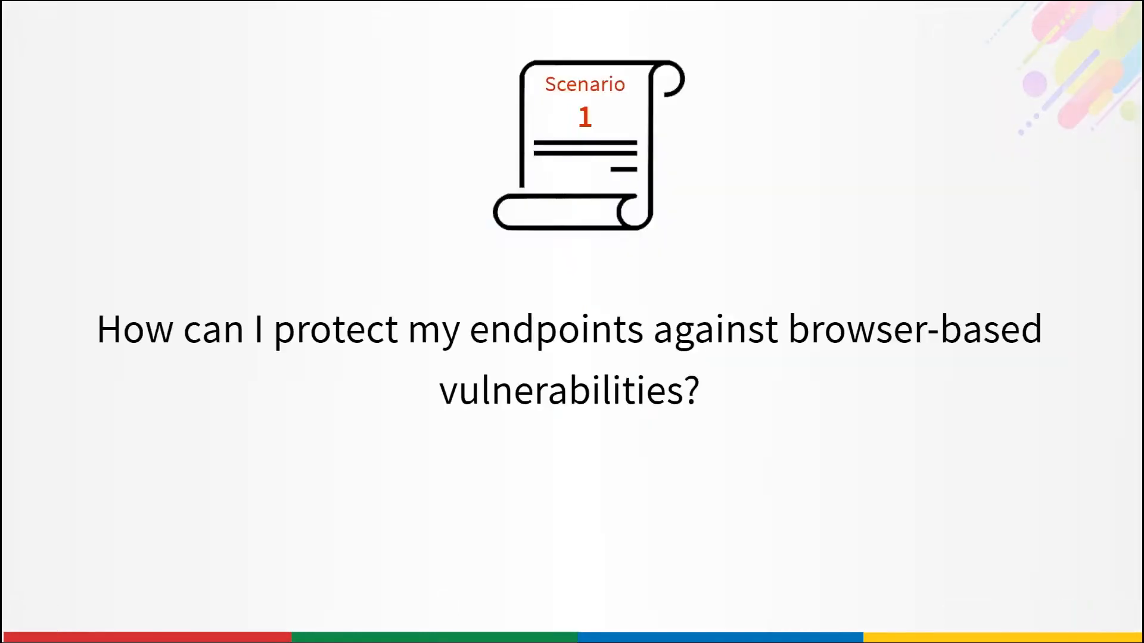
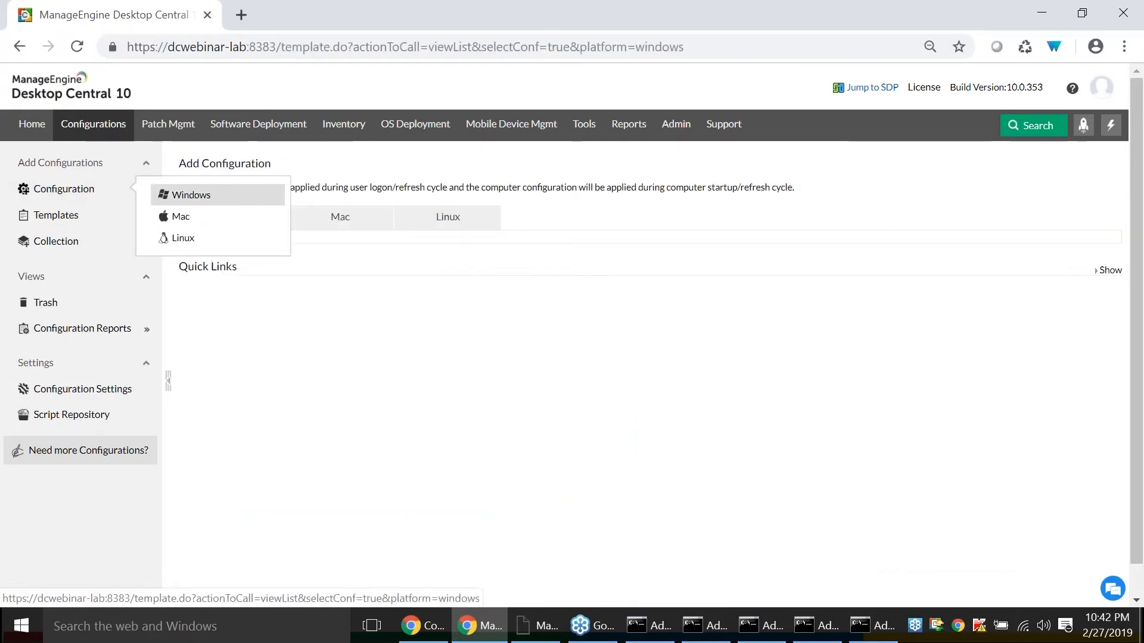
- Start a user-level Windows Browser configuration and apply it to Google Chrome, Firefox and Microsoft Edge as well
left_click(452, 257)
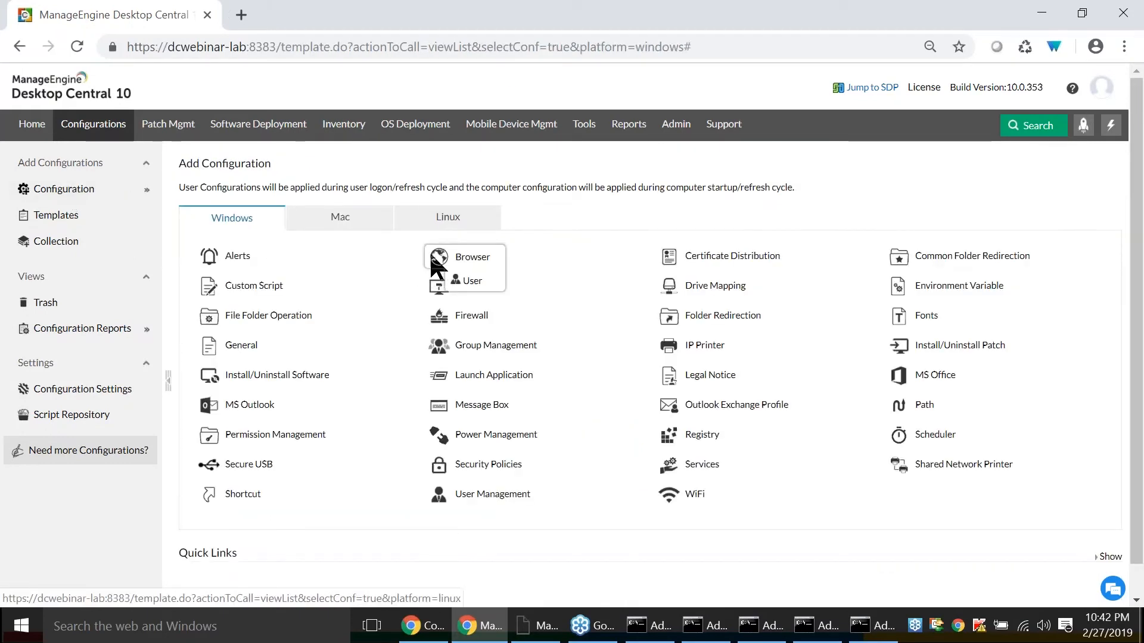
left_click(456, 281)
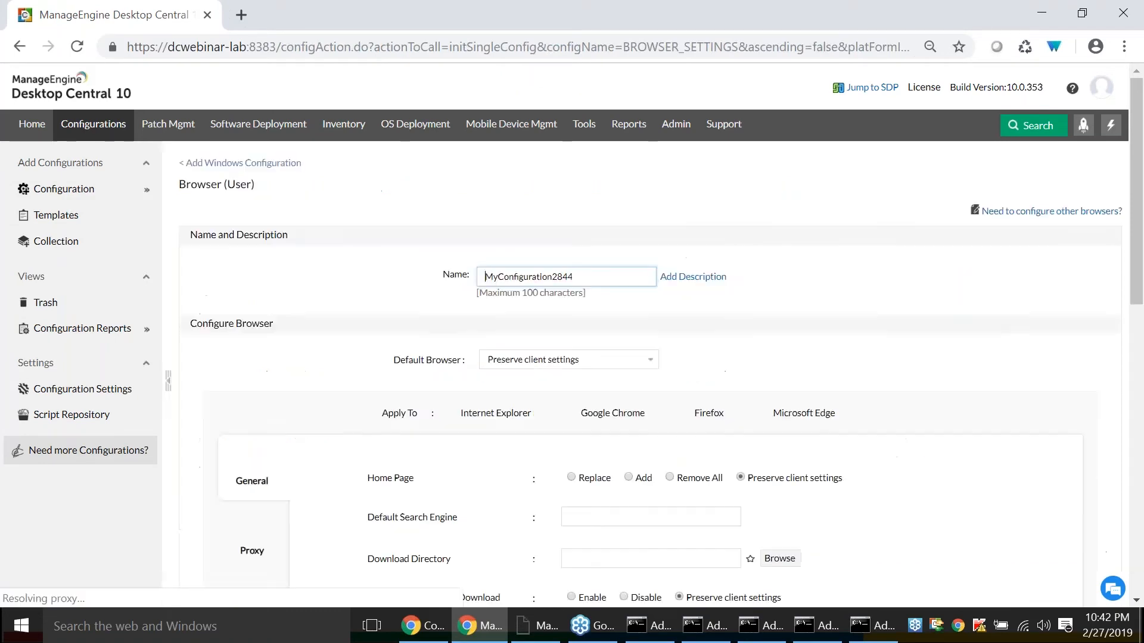
scroll(381, 276, "down", 3)
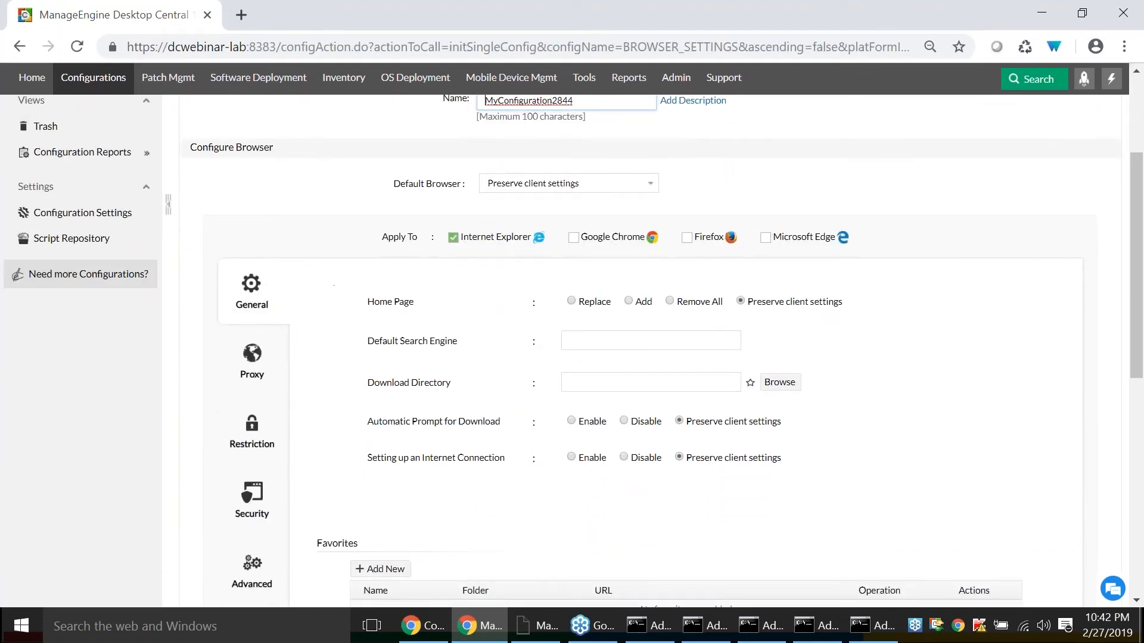
scroll(606, 184, "down", 2)
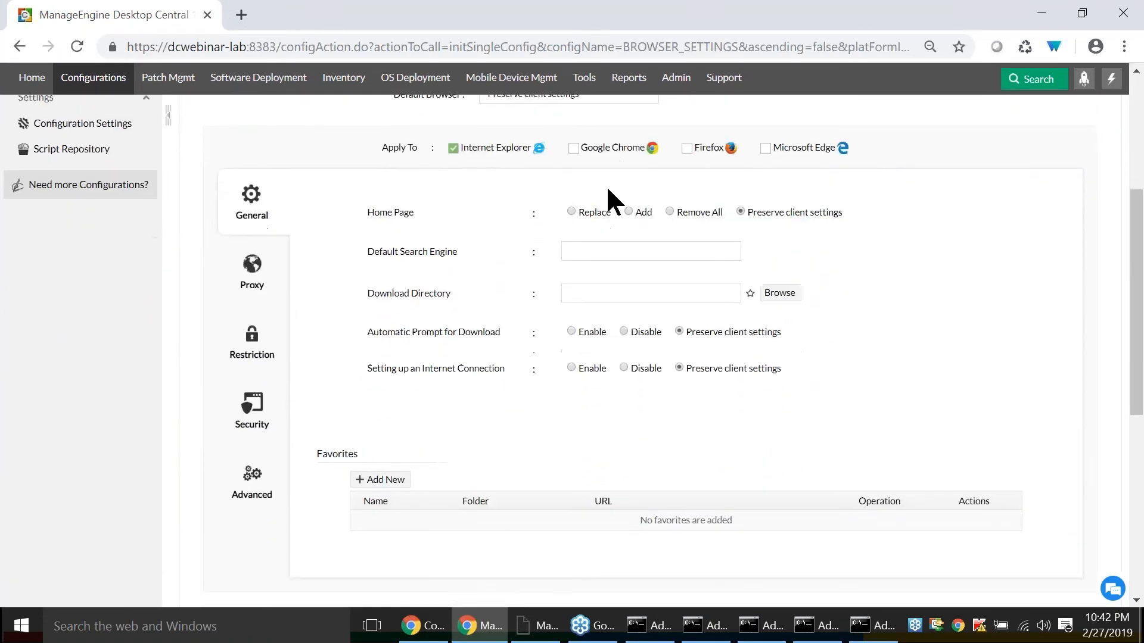
left_click(573, 148)
left_click(687, 147)
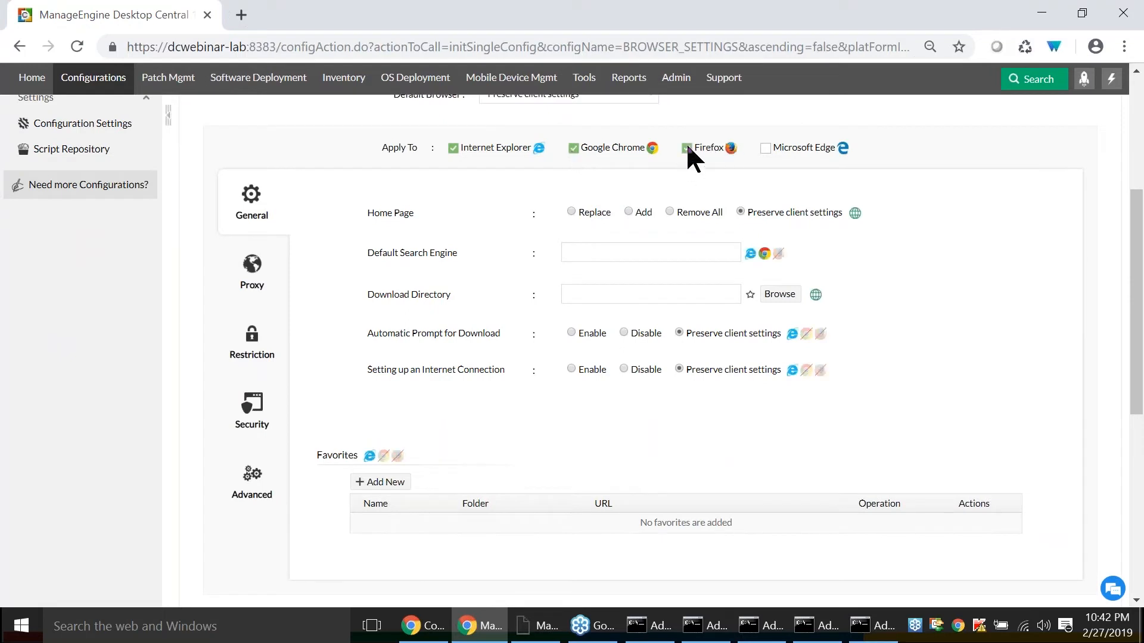
left_click(765, 148)
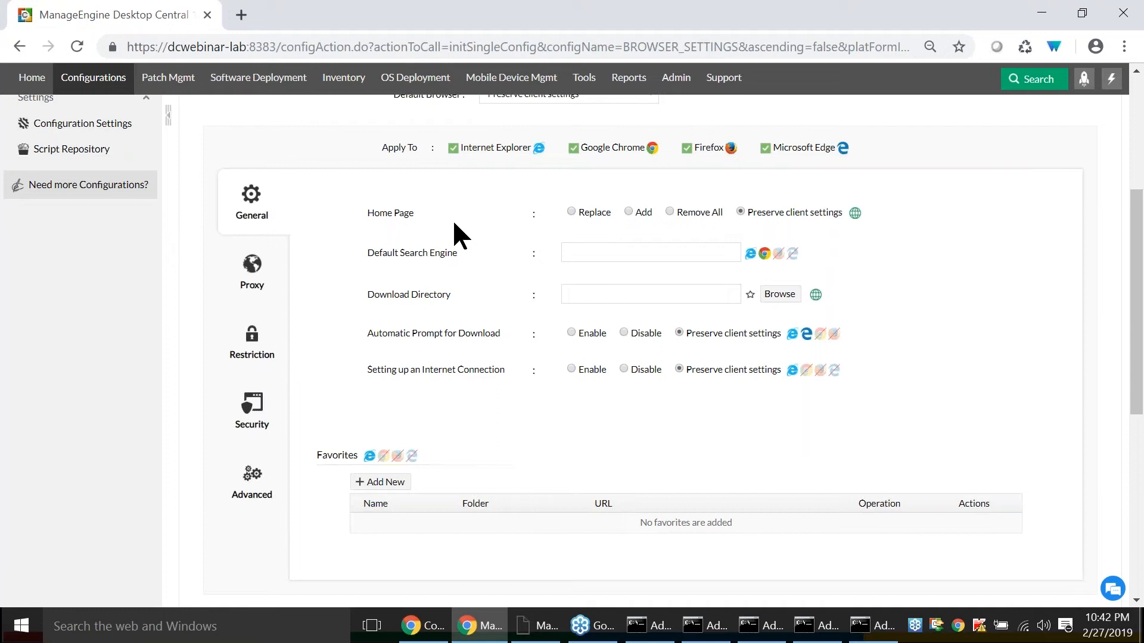
- Review the Proxy settings and the Microsoft Edge restrictions, including Developer Tools, Local WebRTC, Cookies and Access About Flags
left_click(249, 269)
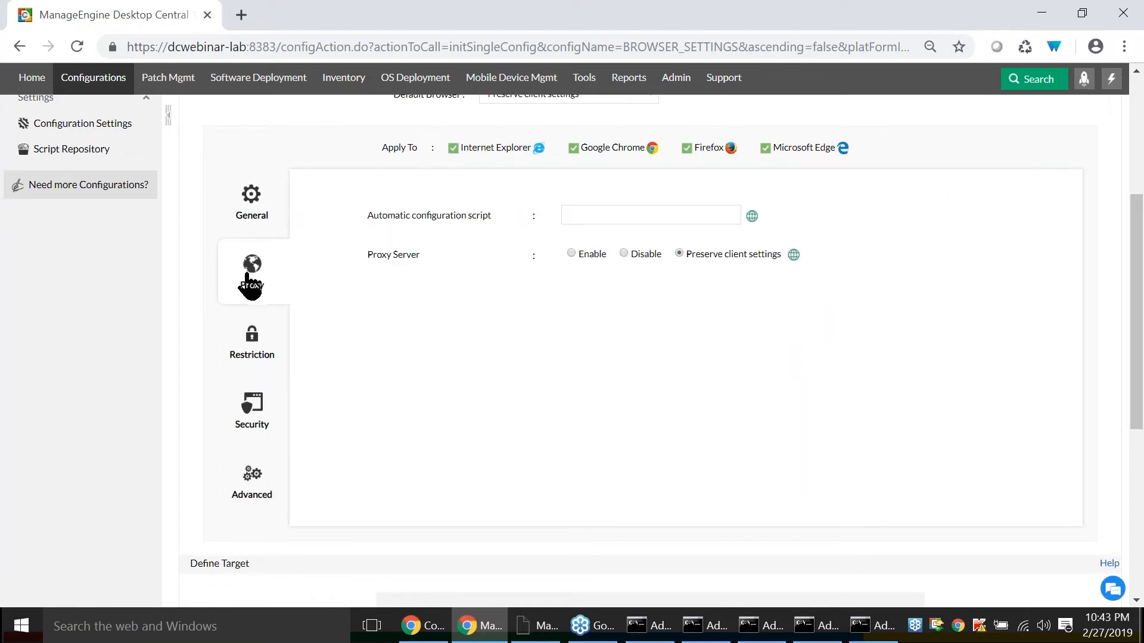
left_click(250, 337)
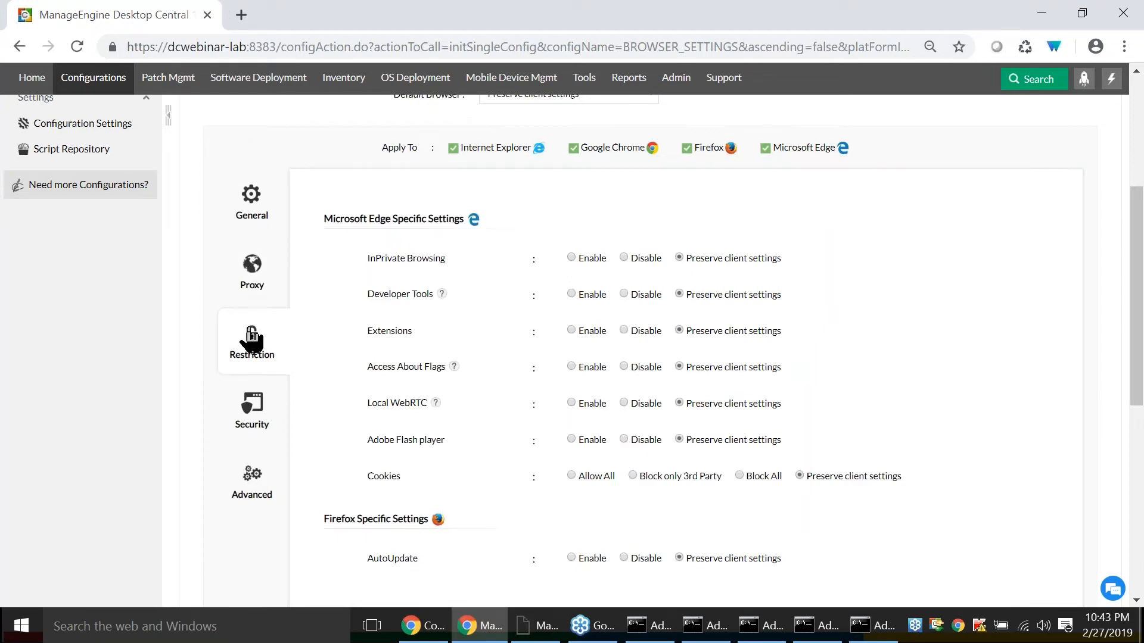
left_click_drag(374, 294, 452, 296)
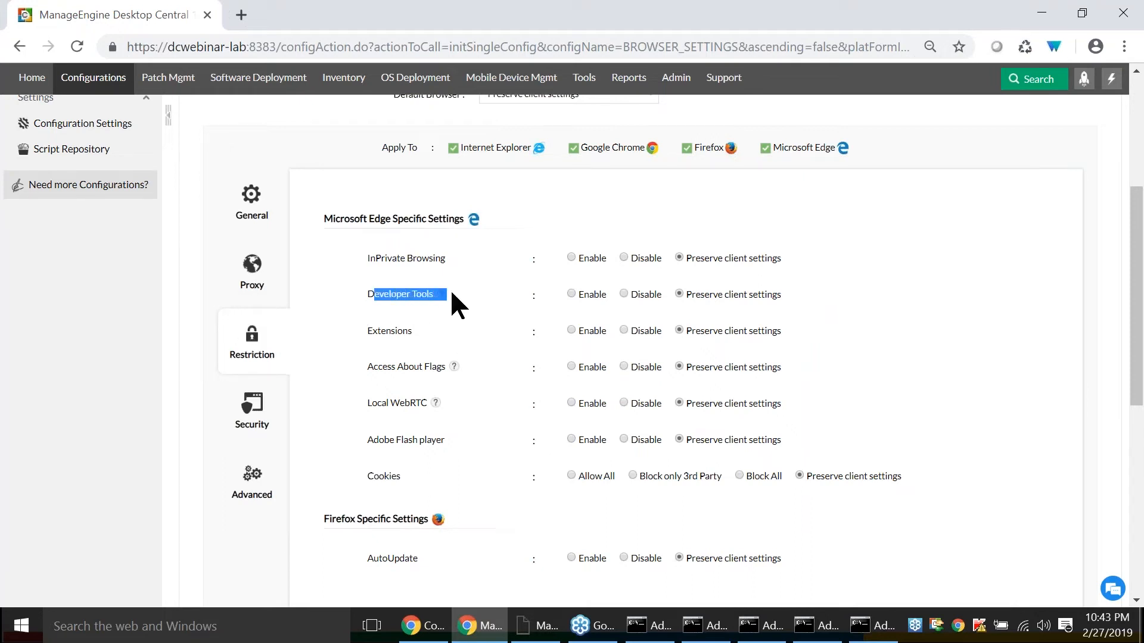
left_click_drag(371, 403, 421, 403)
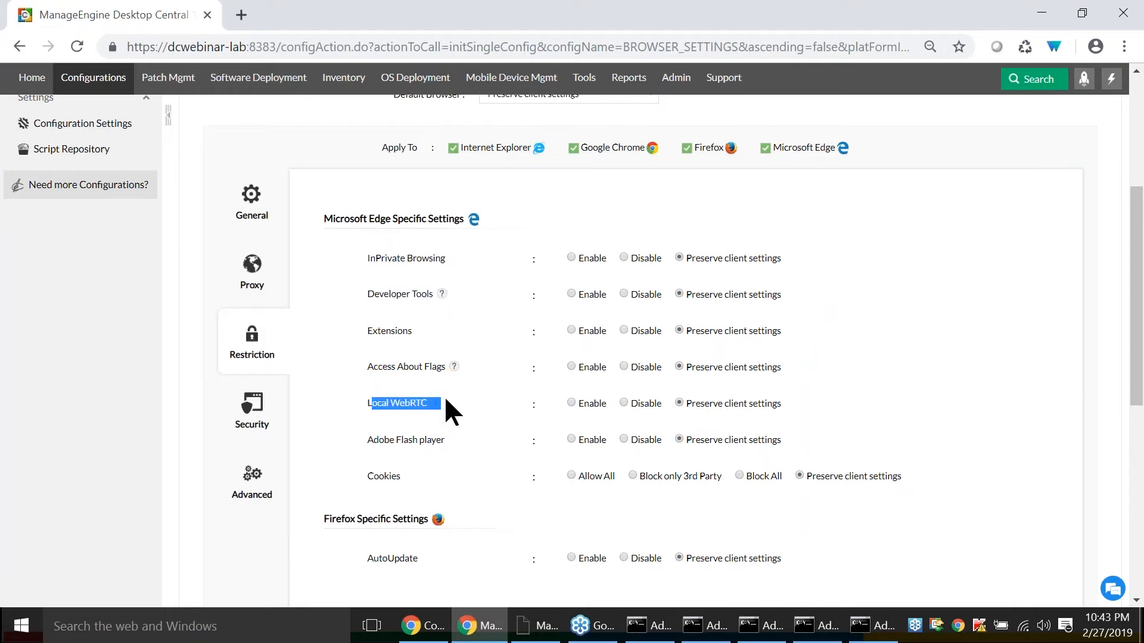
left_click_drag(366, 476, 389, 481)
left_click(429, 478)
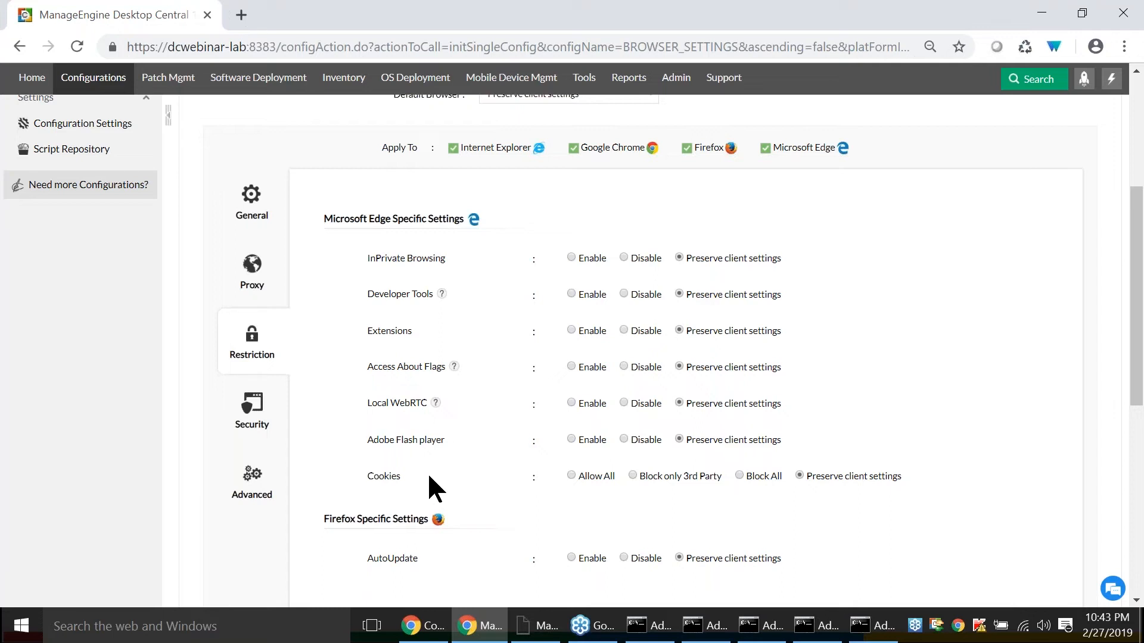
left_click_drag(366, 367, 444, 367)
left_click(417, 375)
- Review the browser Security settings, focusing on the Windows Defender options for Microsoft Edge
left_click(238, 409)
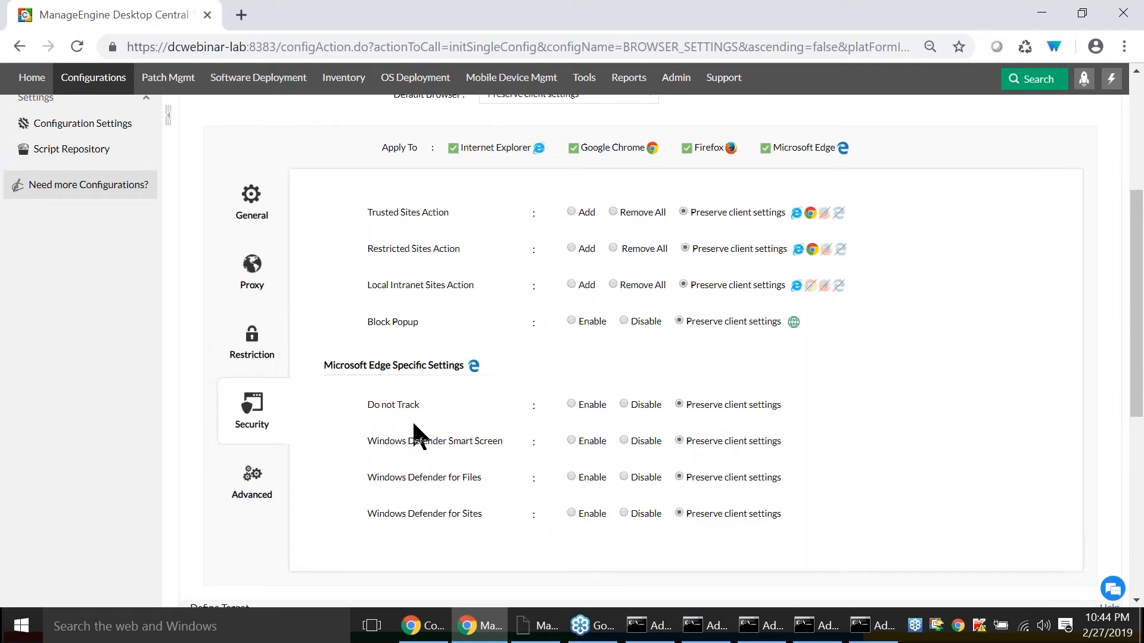
scroll(374, 440, "down", 1)
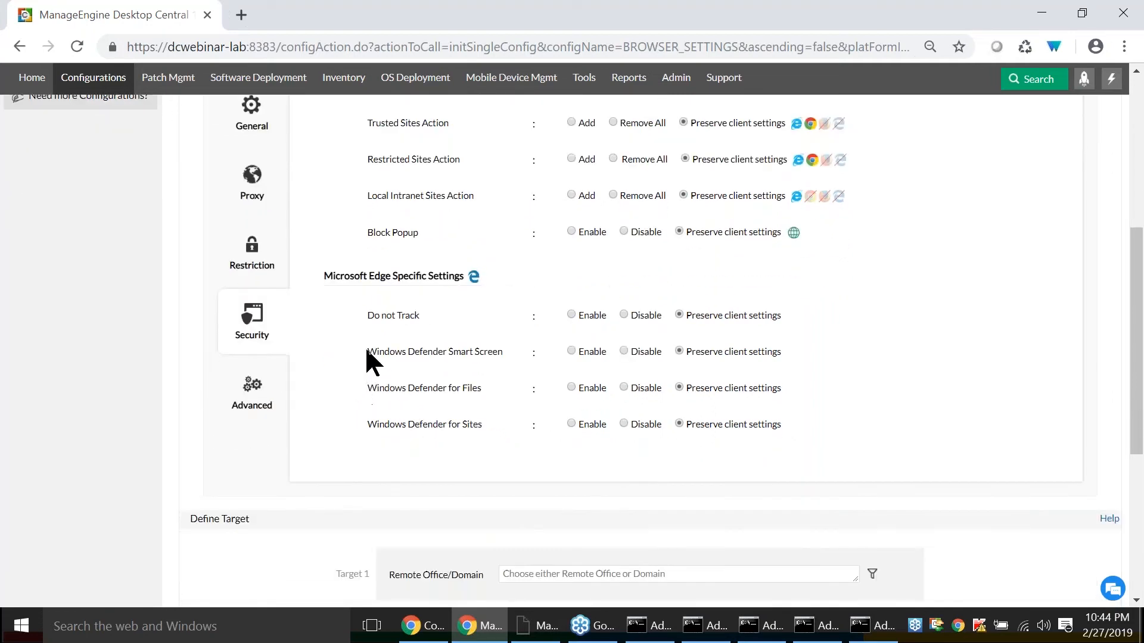
left_click_drag(366, 355, 457, 421)
left_click(481, 420)
- Examine the Advanced browser settings, including the Enterprise mode sitelist path, and return to the Scenario 1 slide in the presentation
left_click(256, 393)
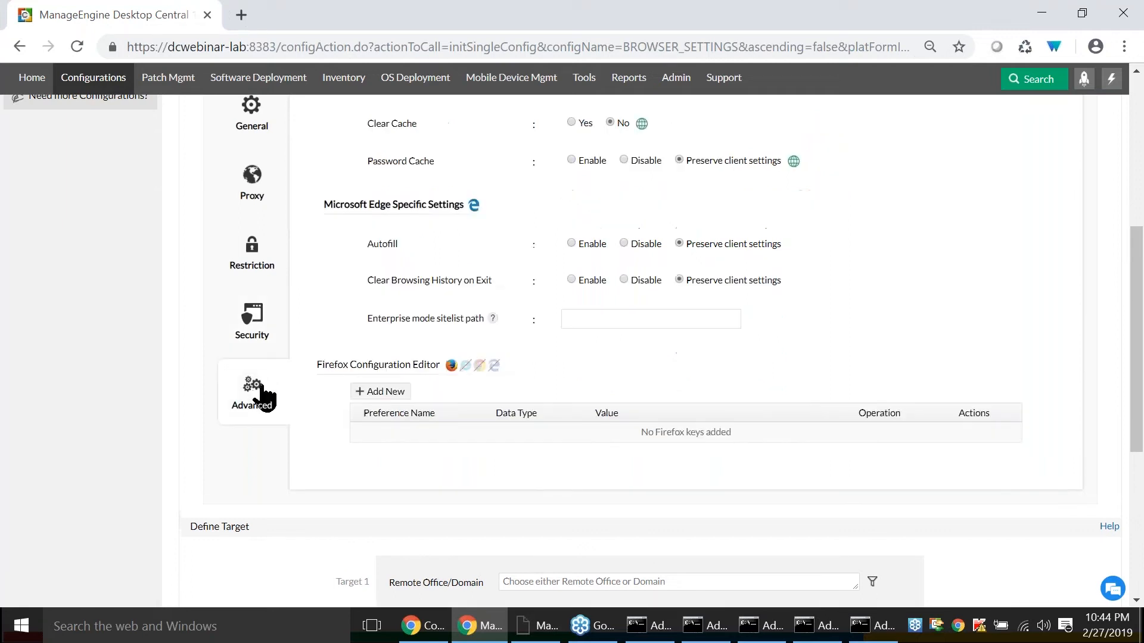
scroll(263, 401, "up", 2)
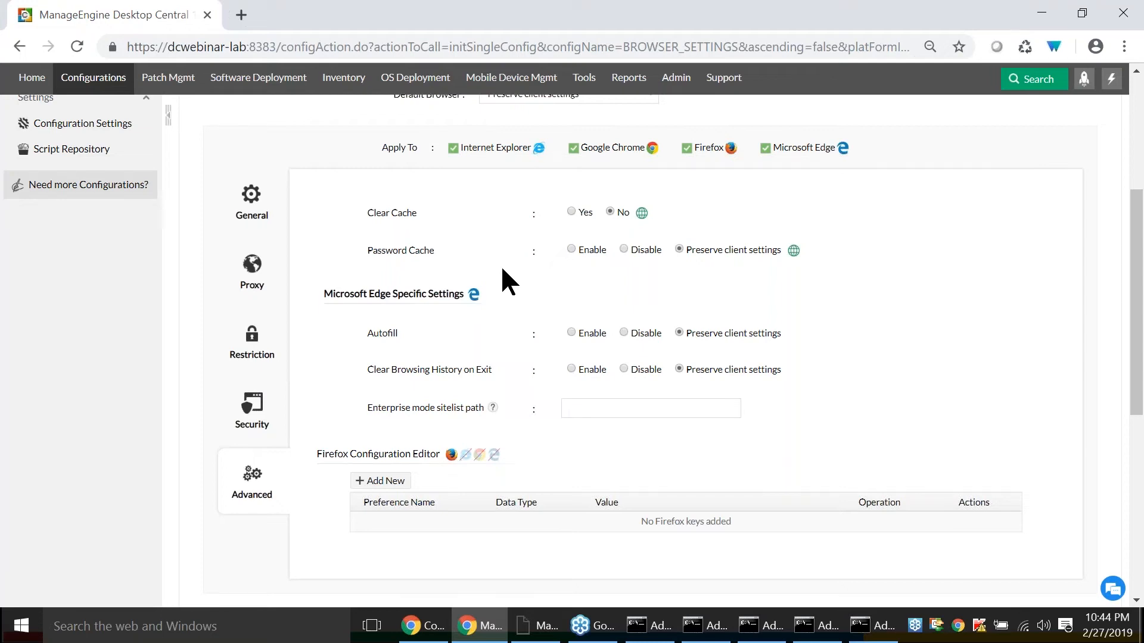
scroll(500, 264, "down", 1)
left_click_drag(366, 322, 483, 345)
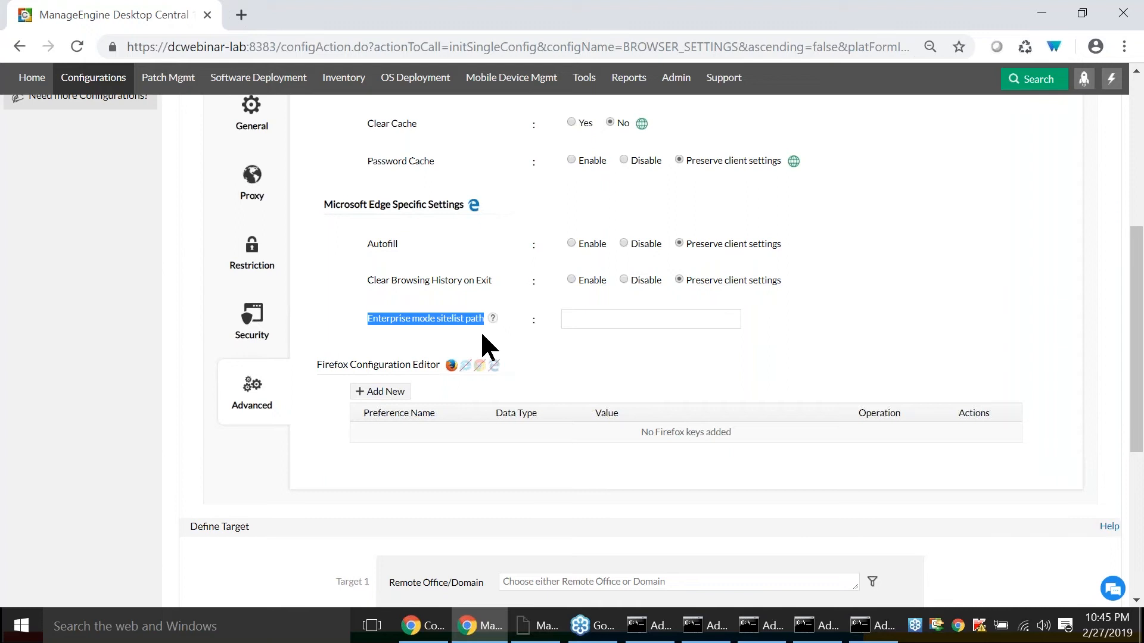
left_click(611, 319)
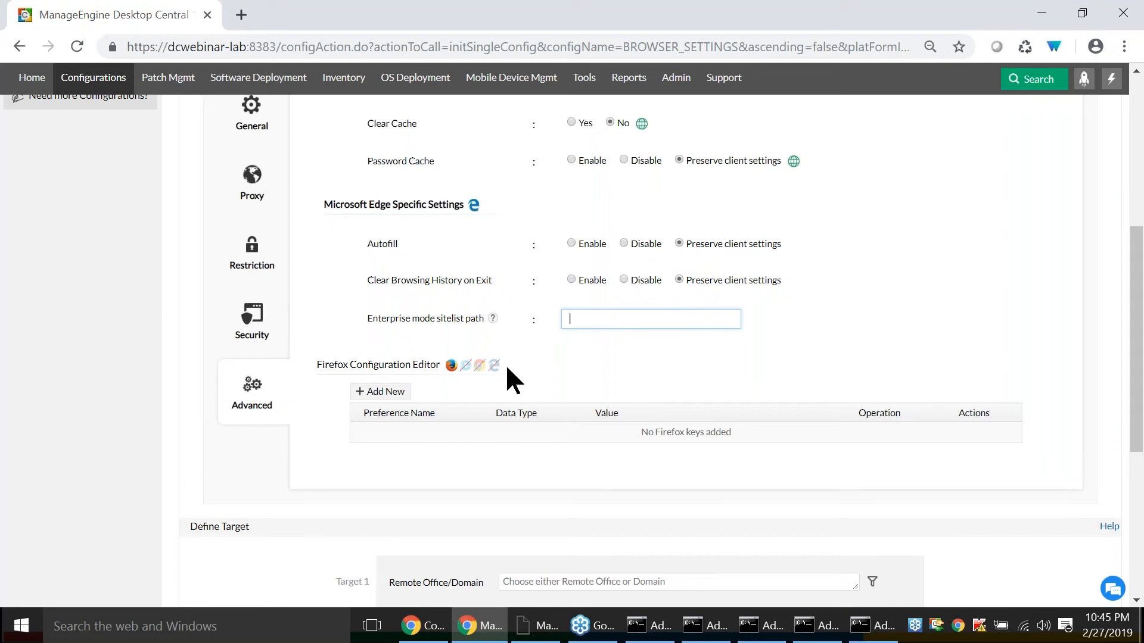
key("alt+Tab")
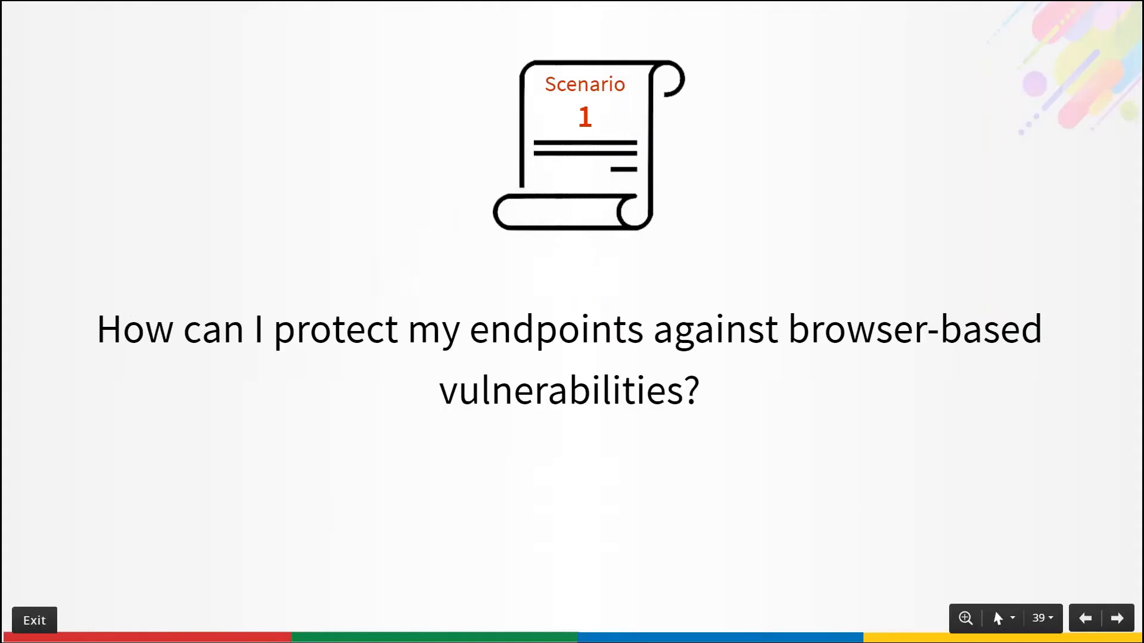
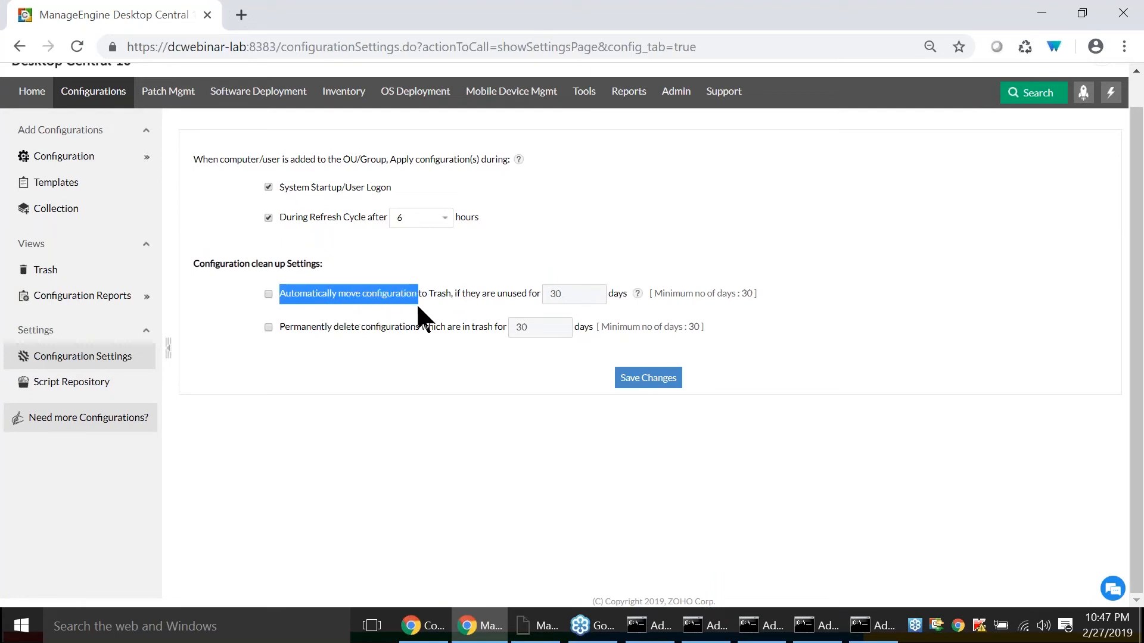
- Review the configuration clean up options for moving unused configurations to Trash and permanently deleting trashed ones
left_click_drag(526, 296, 535, 298)
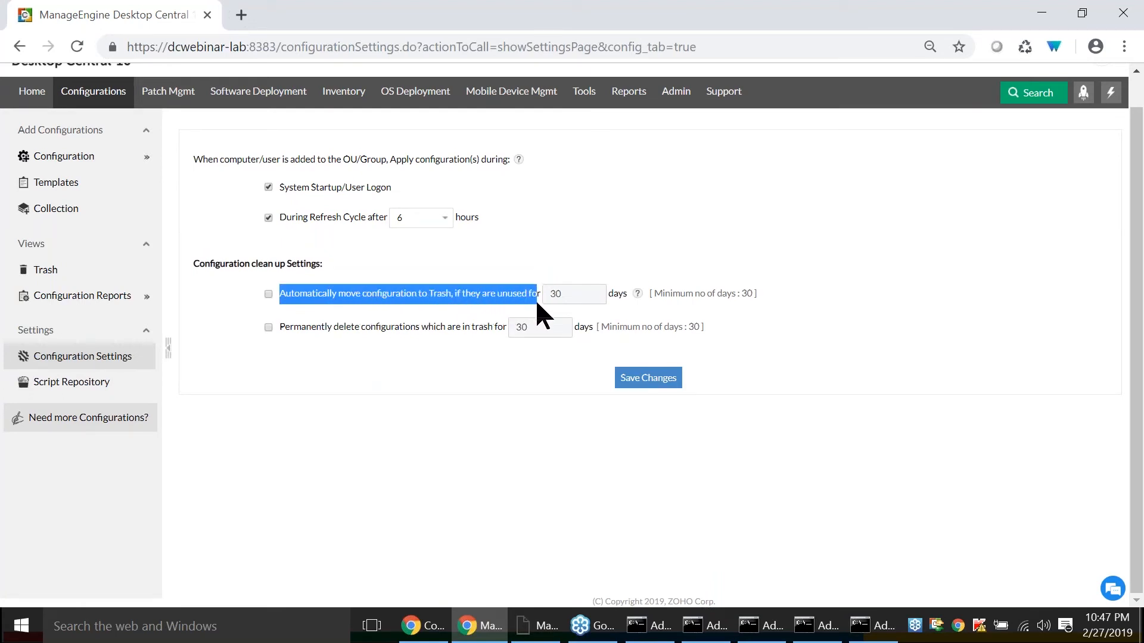
left_click(496, 296)
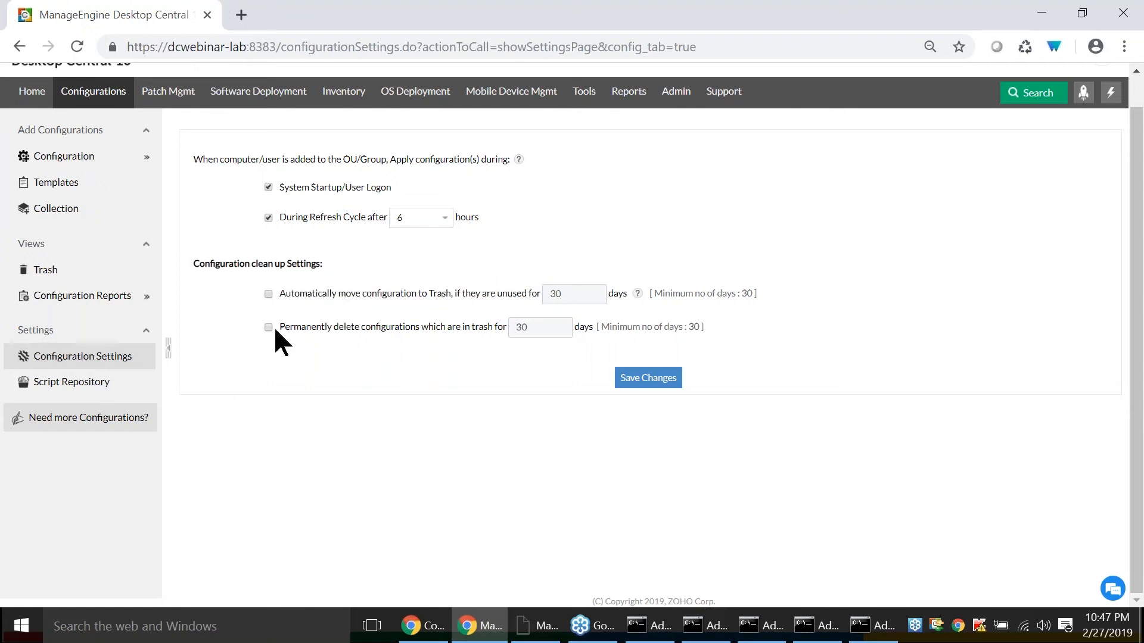
left_click_drag(314, 336, 487, 339)
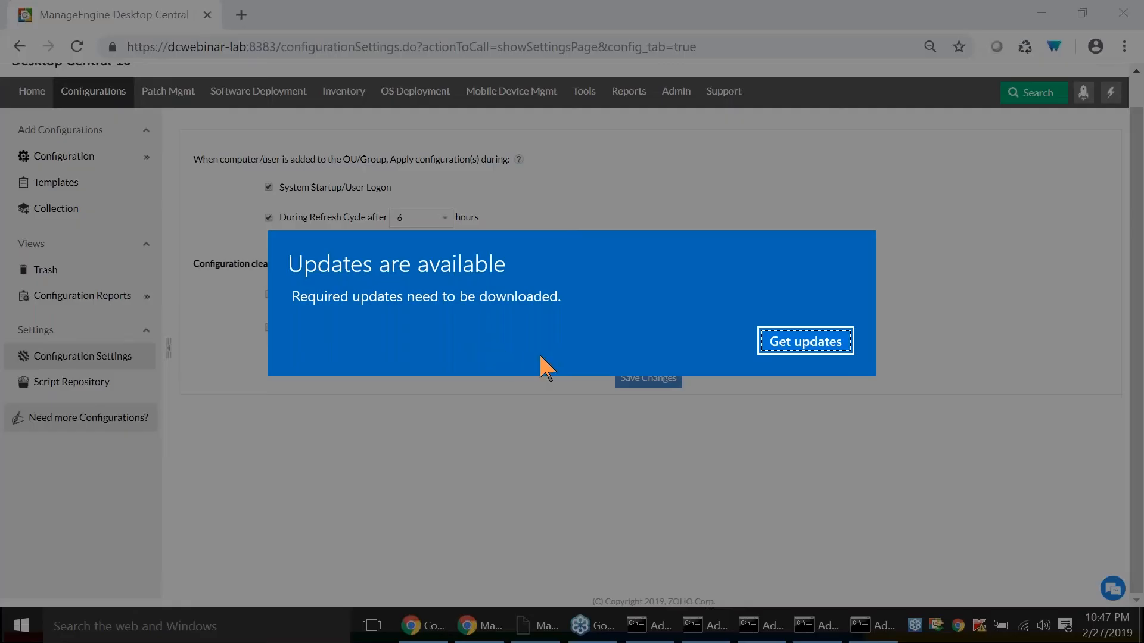
- Clear the required Windows updates prompt by opening the updates, and return to the Desktop Central configuration settings
left_click(805, 344)
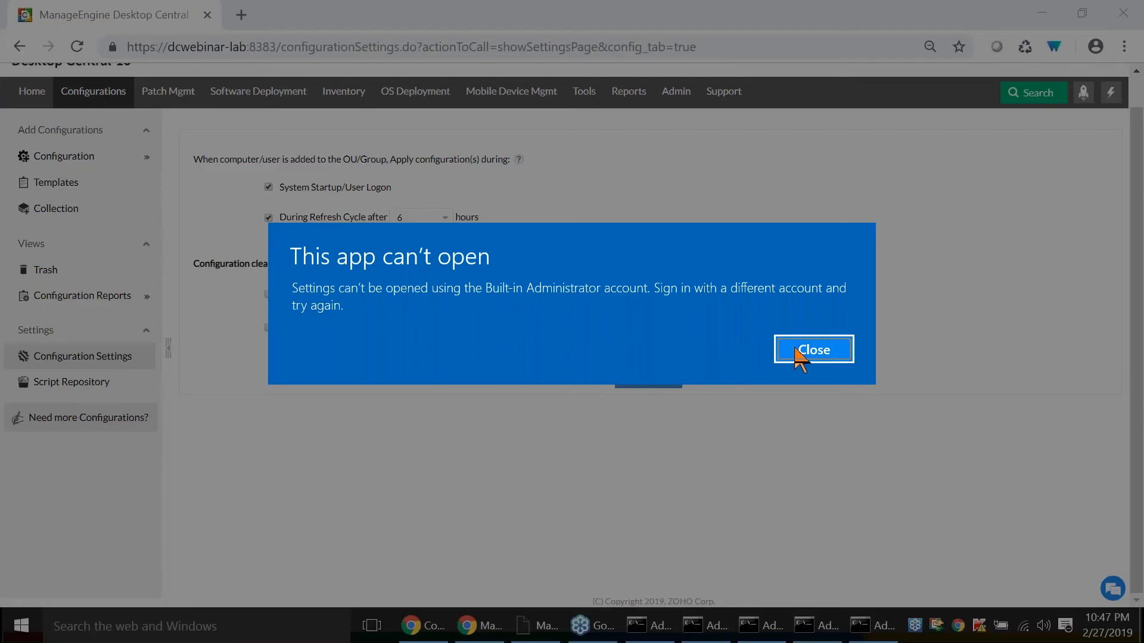
left_click(798, 356)
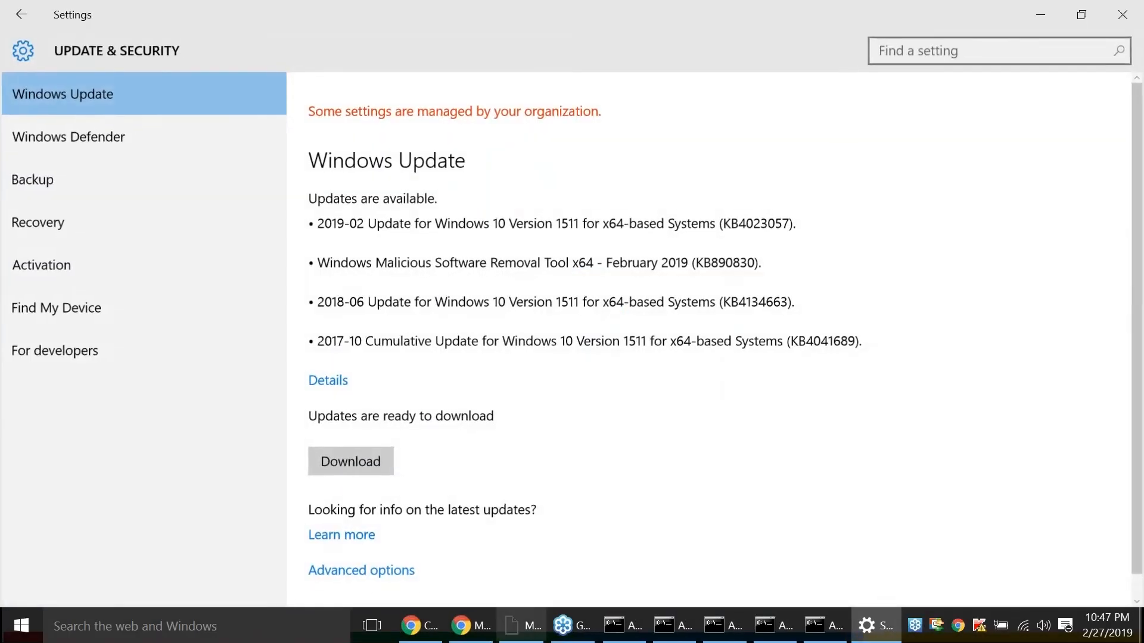
left_click(423, 625)
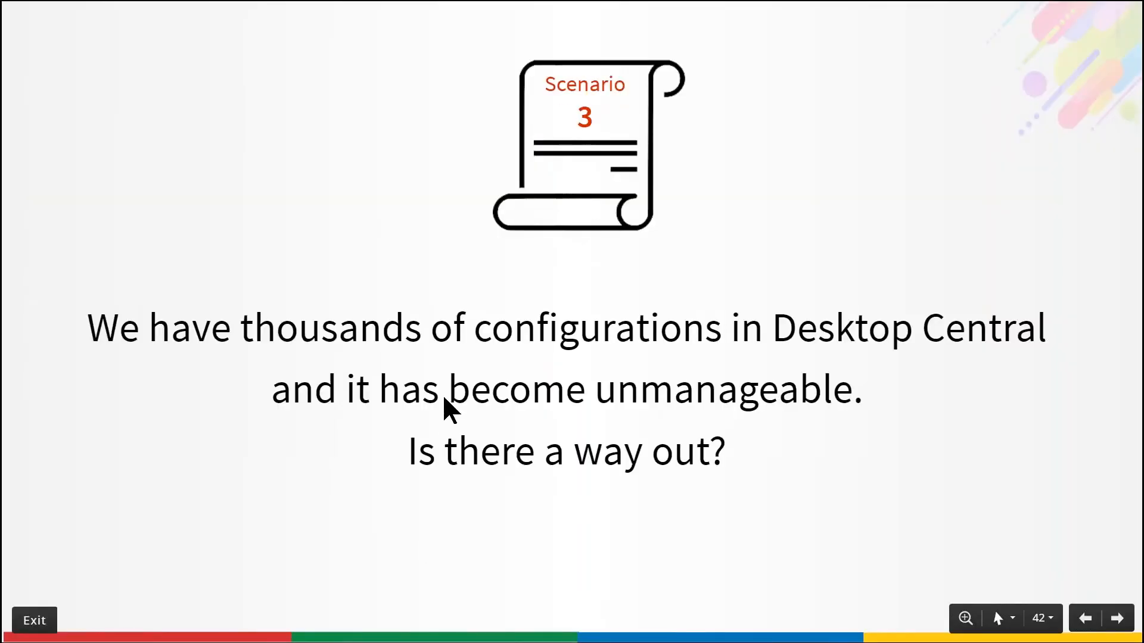
key("alt+Tab")
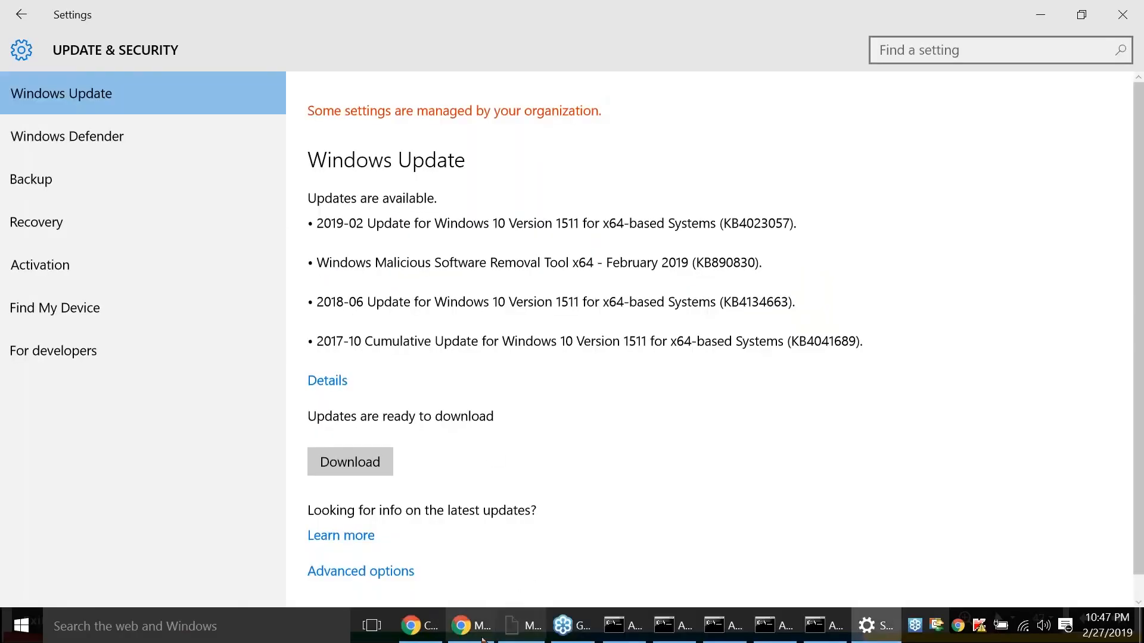
left_click(459, 625)
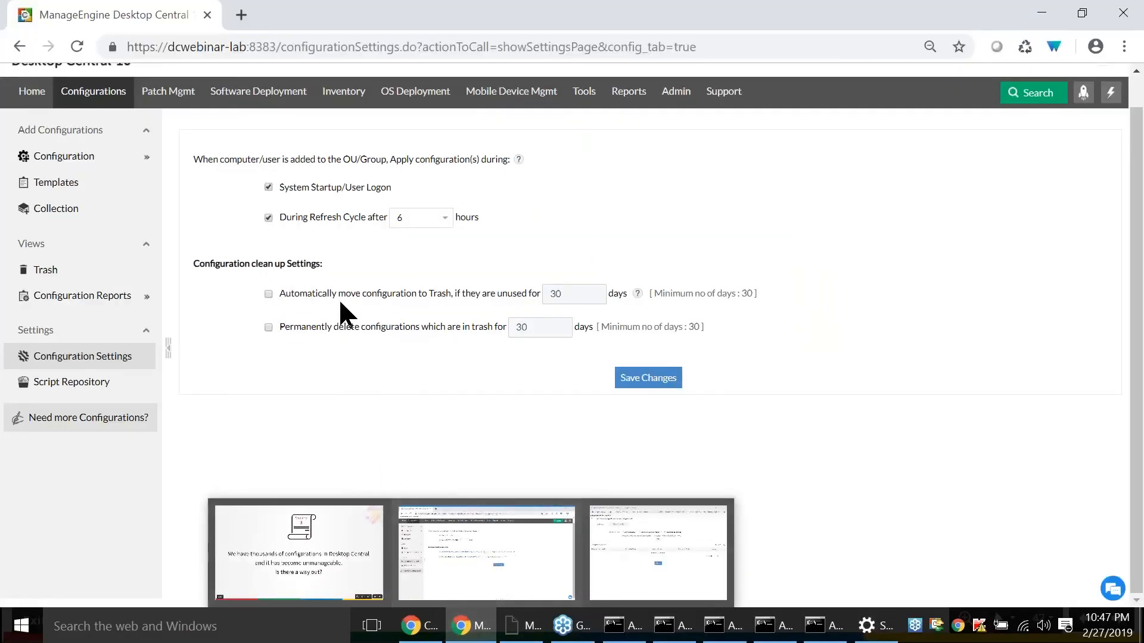
- Enable automatic trashing of unused configurations and permanent deletion of trashed ones, and advance the presentation to the Scenario 4 slide
left_click(268, 293)
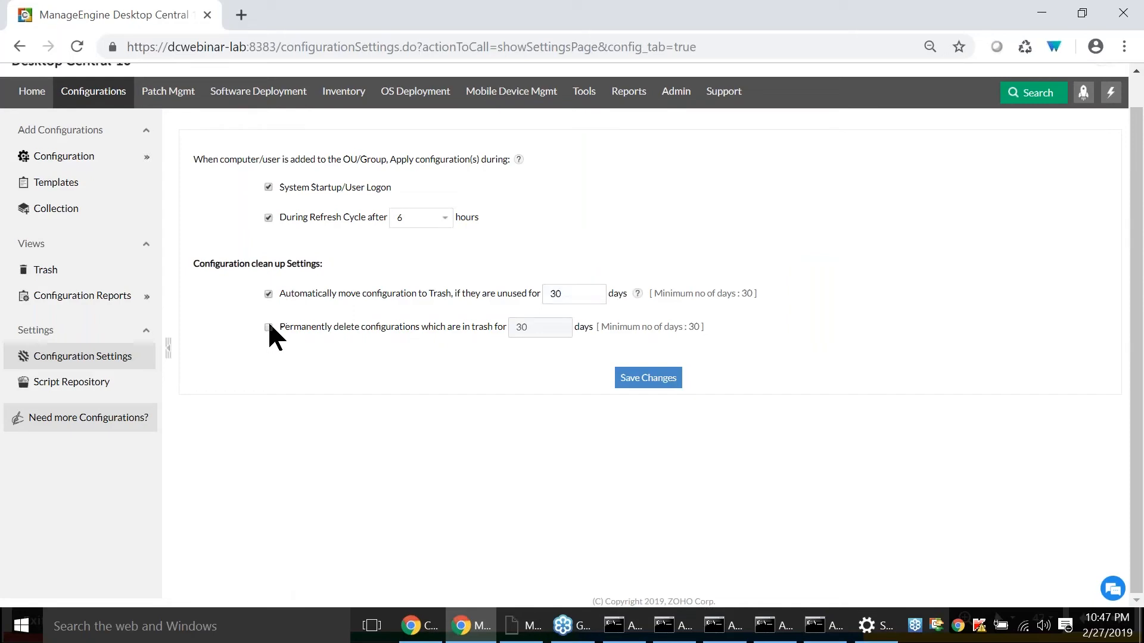
left_click(268, 327)
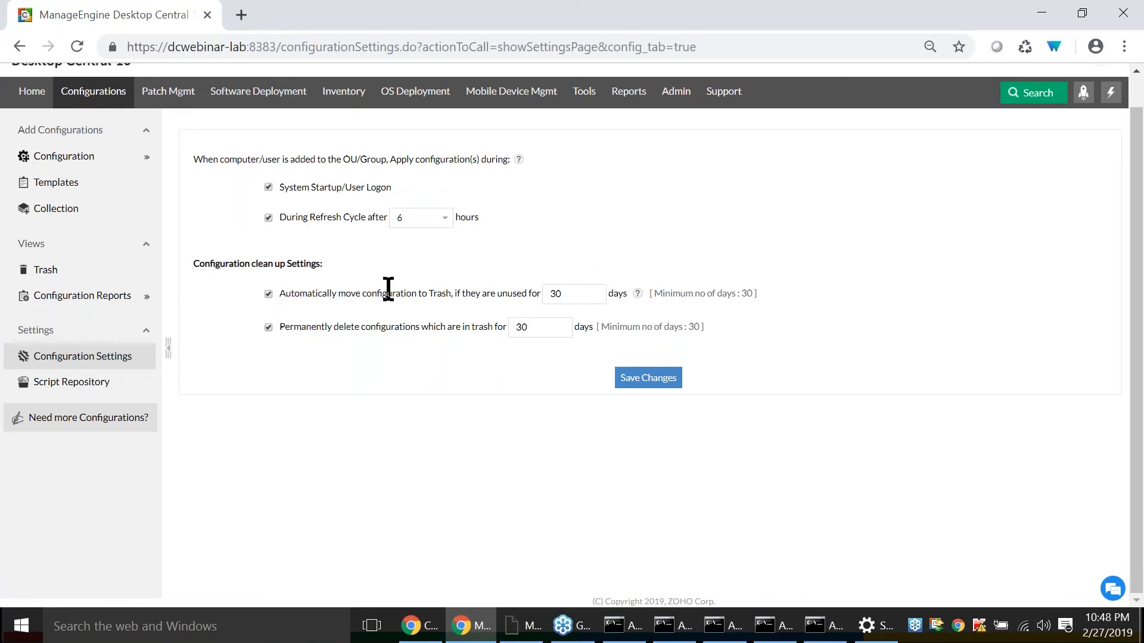
left_click(433, 626)
key("Right")
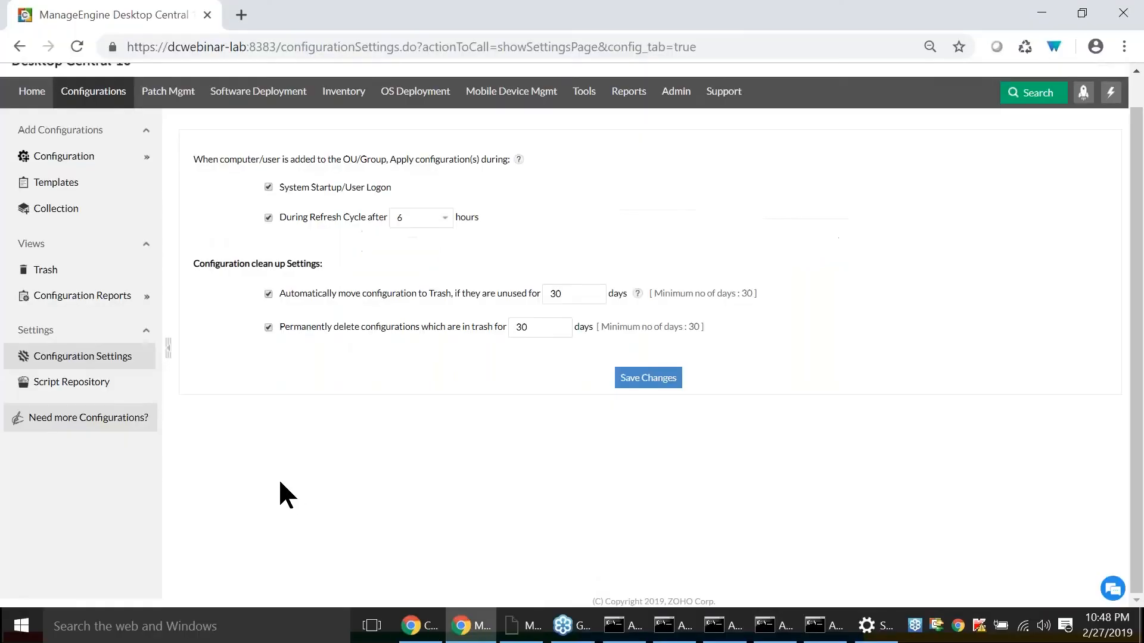
- Review the Desktop Central agent restrictions on uninstalling the agent and stopping its service, and advance the presentation to Scenario 5
scroll(280, 492, "up", 1)
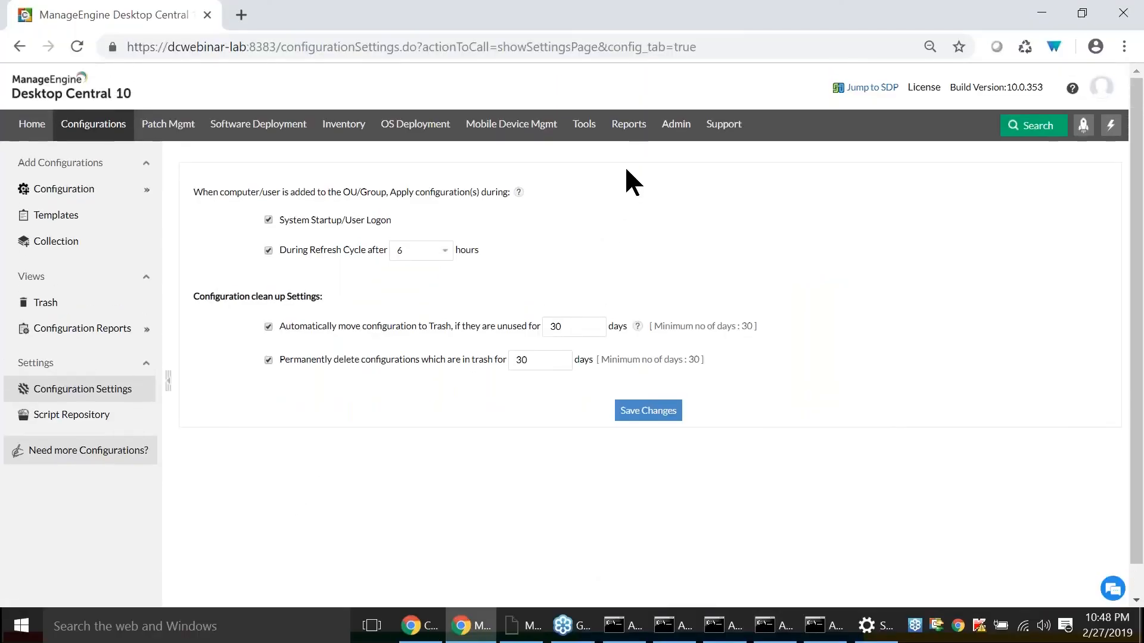
left_click(674, 127)
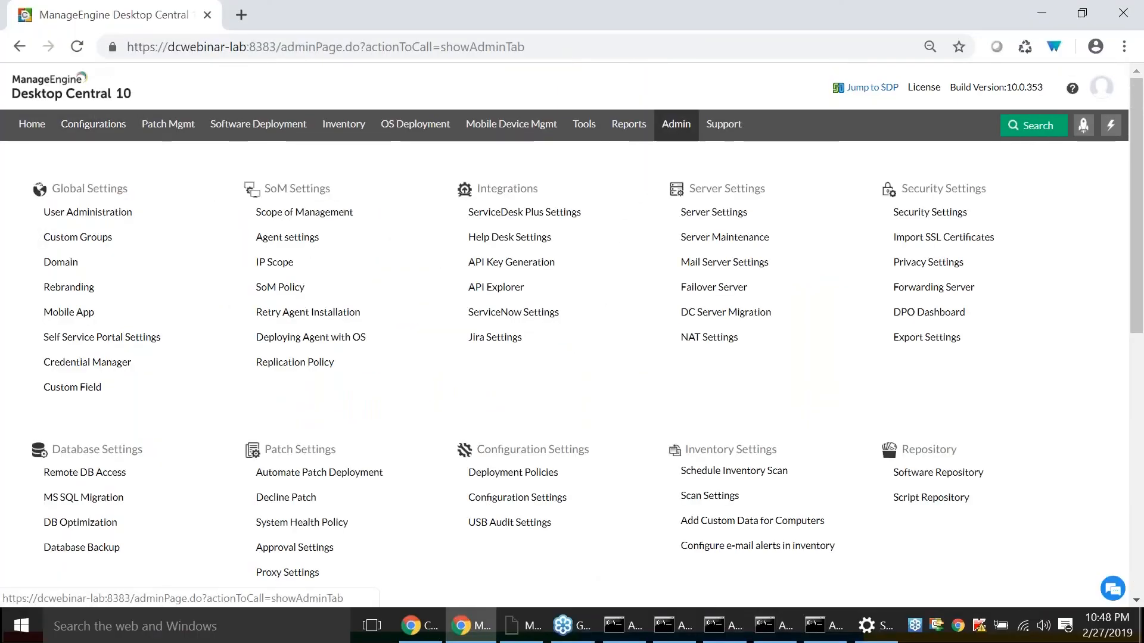
left_click(290, 239)
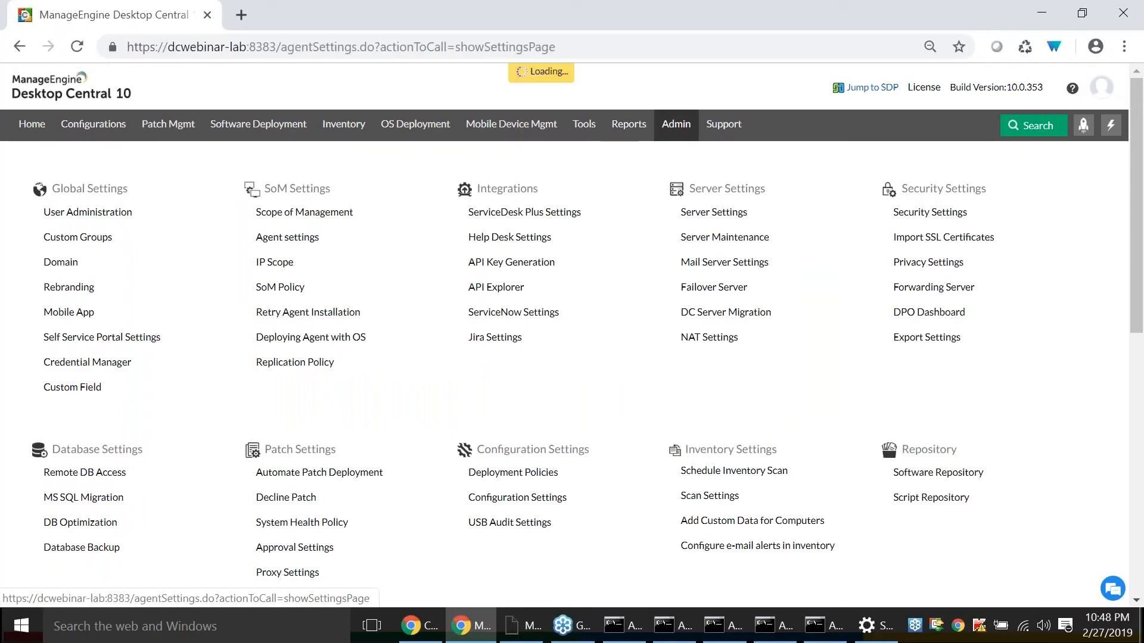
scroll(301, 267, "down", 1)
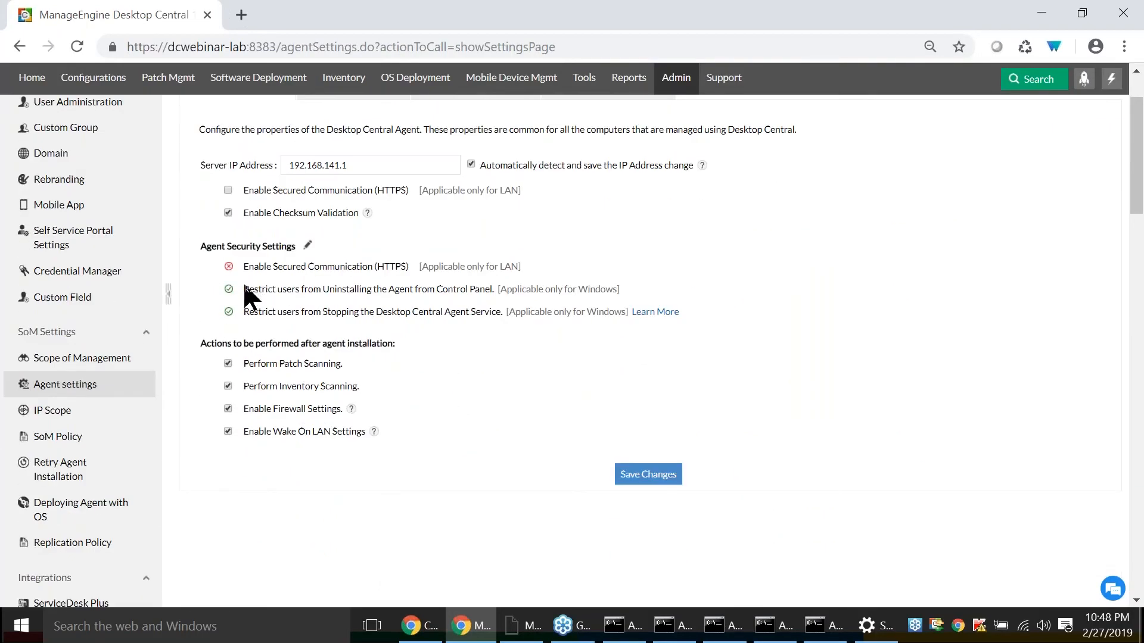
left_click_drag(246, 290, 449, 306)
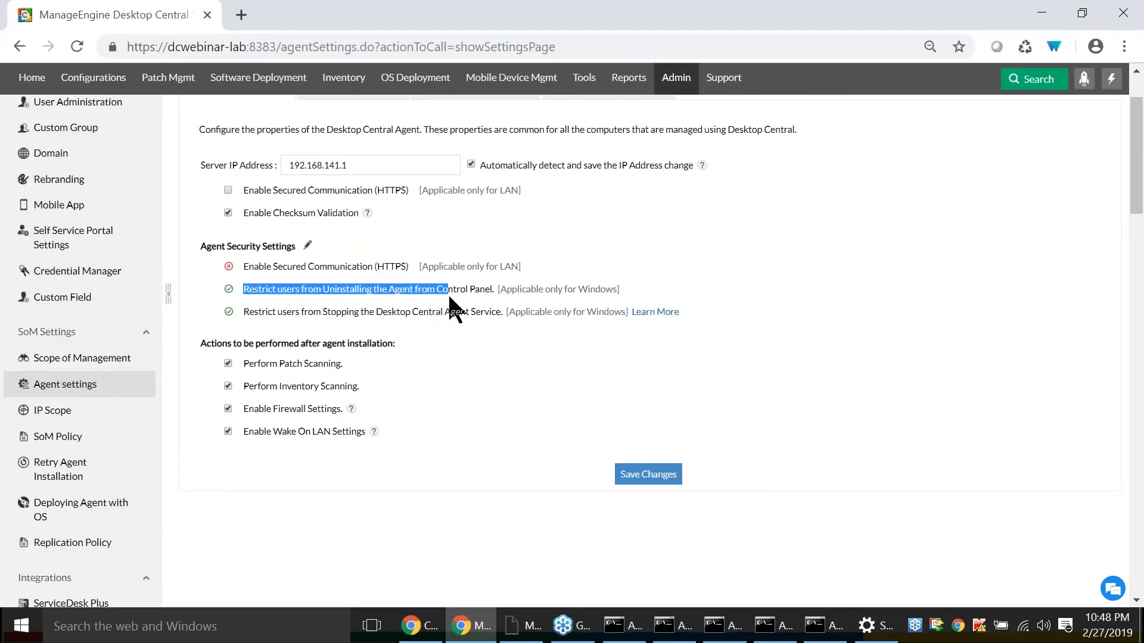
left_click(240, 311)
left_click_drag(240, 311, 488, 314)
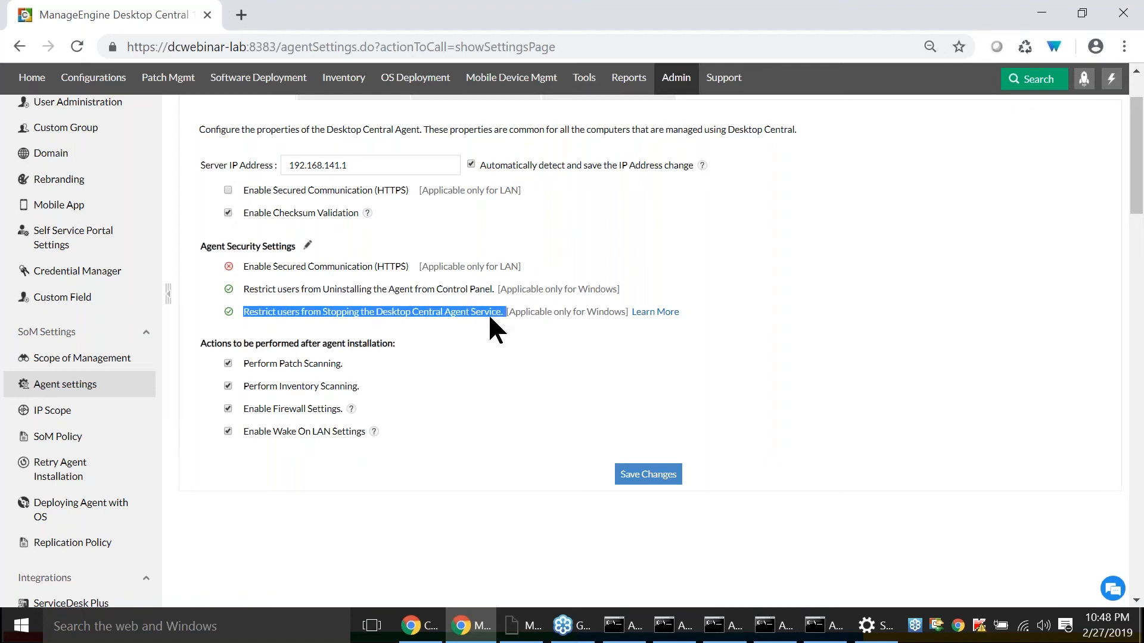
left_click(487, 314)
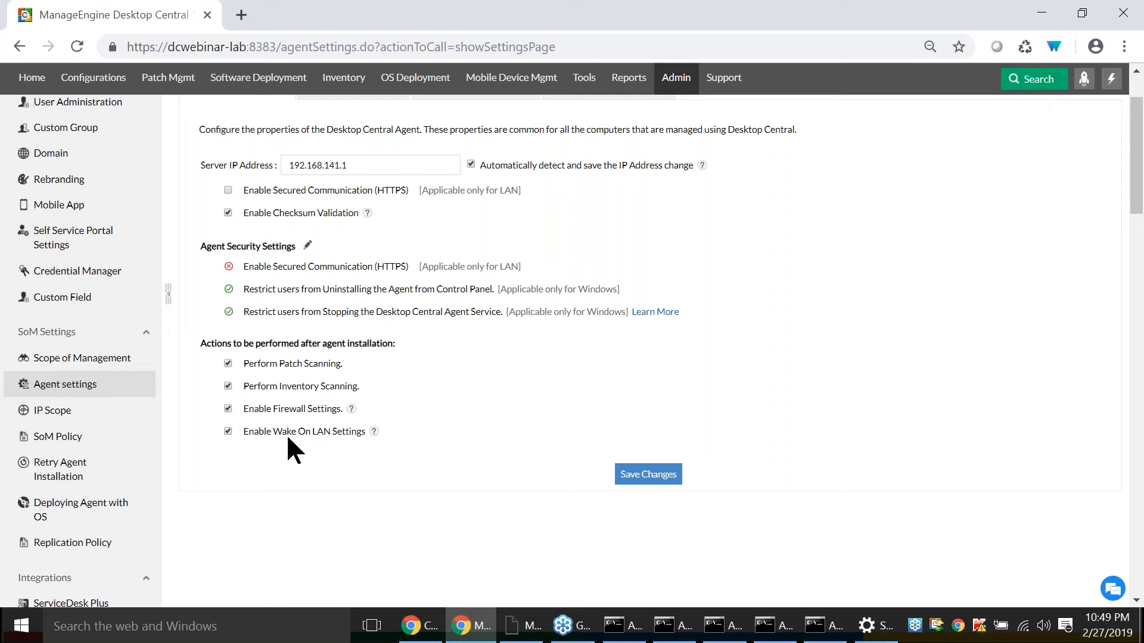
left_click(410, 627)
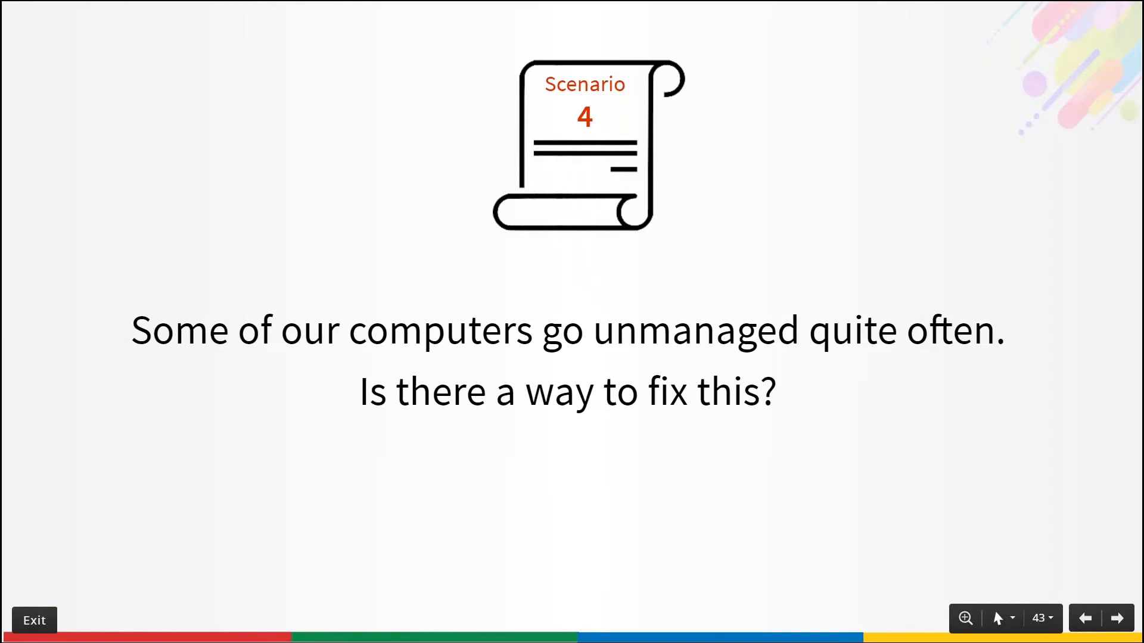
key("Right")
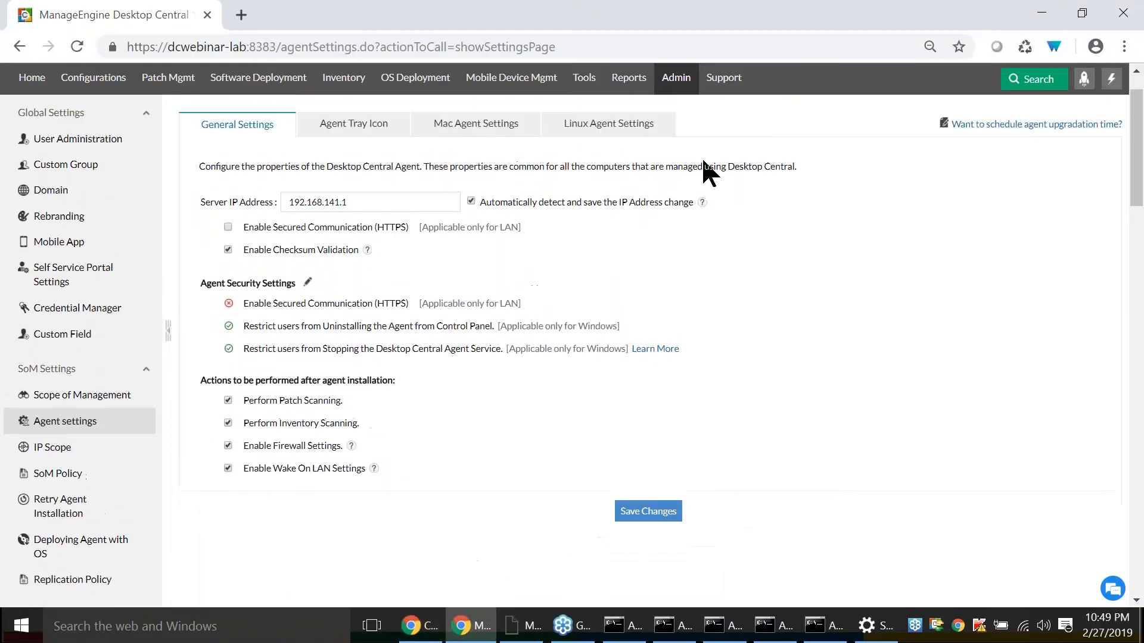
- Examine the Configuration Settings that apply configurations to newly added computers or users, focusing on System Startup/User Logon
scroll(704, 161, "up", 1)
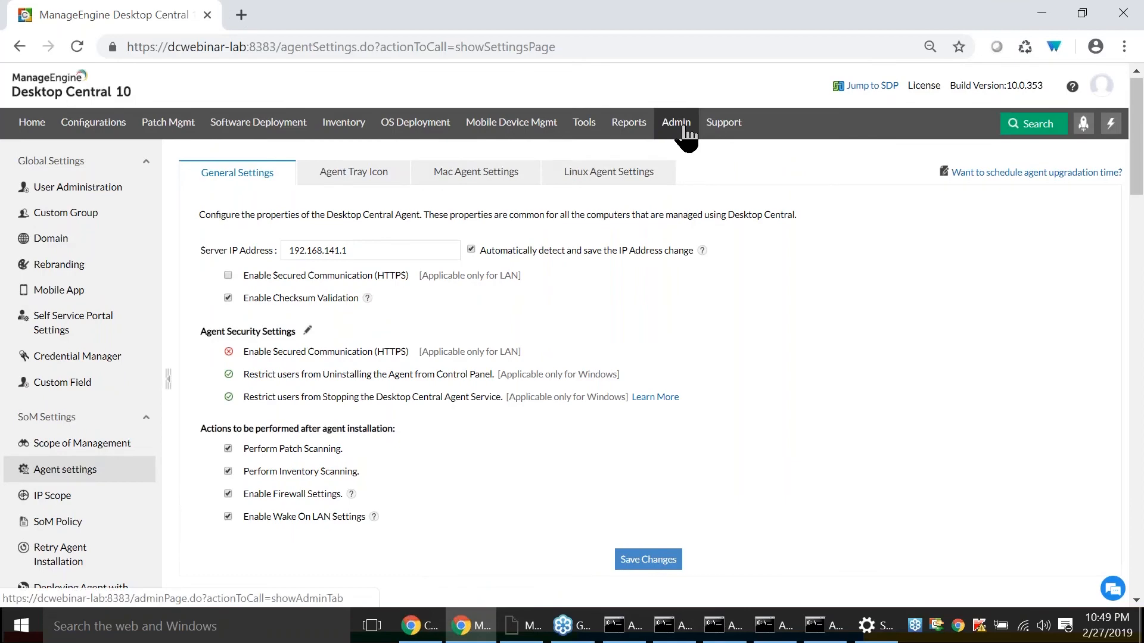
left_click(687, 130)
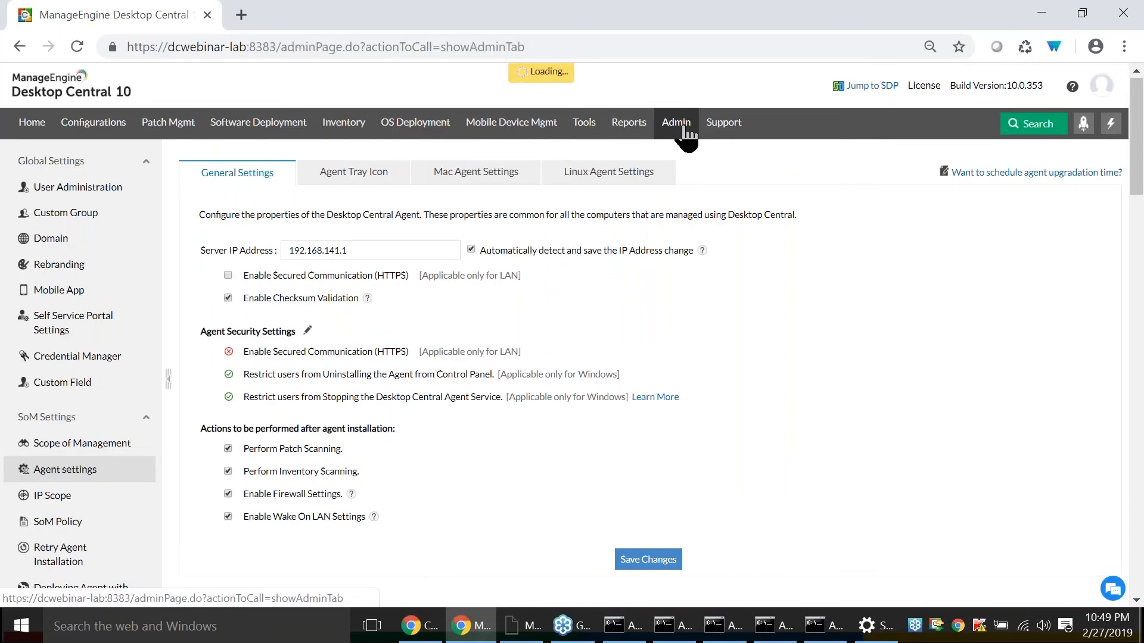
left_click(108, 134)
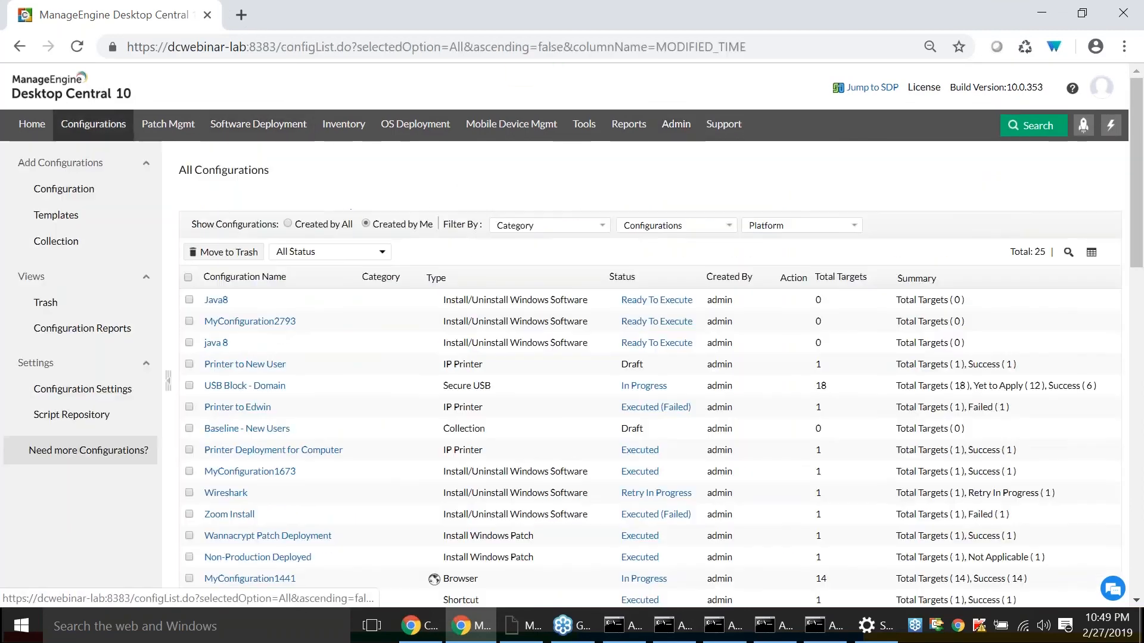
left_click(122, 390)
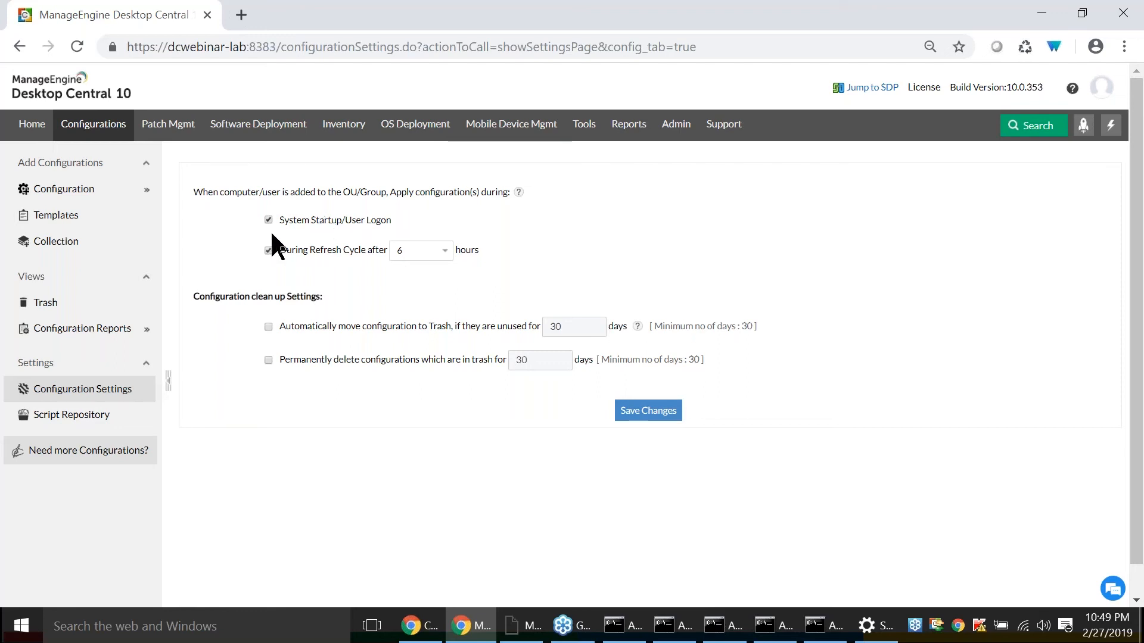
left_click_drag(278, 216, 337, 227)
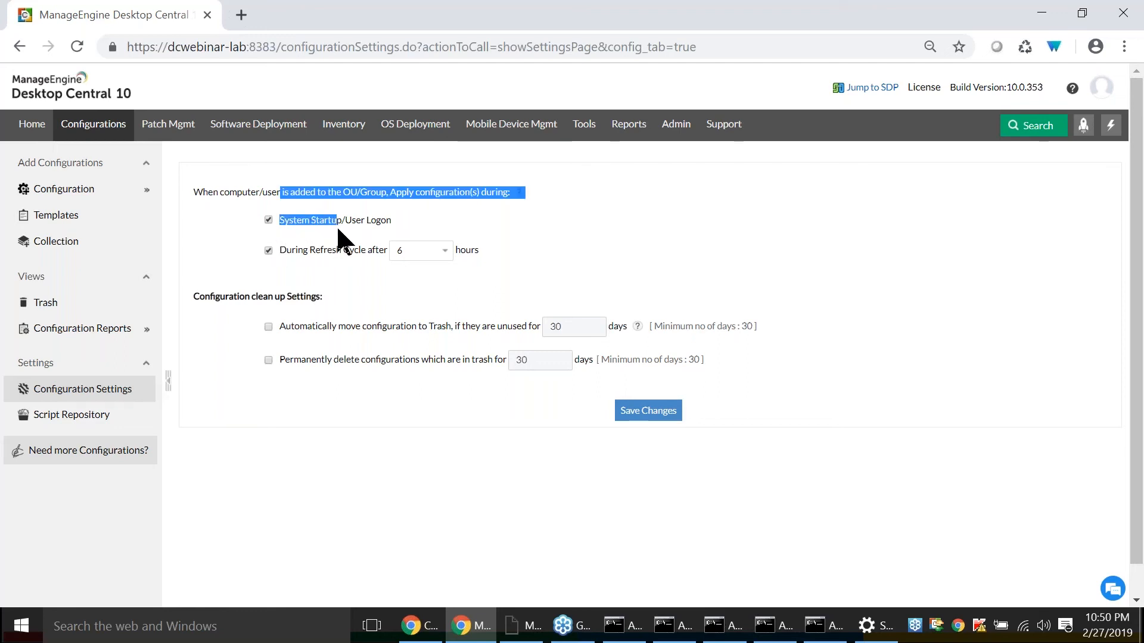
left_click(322, 222)
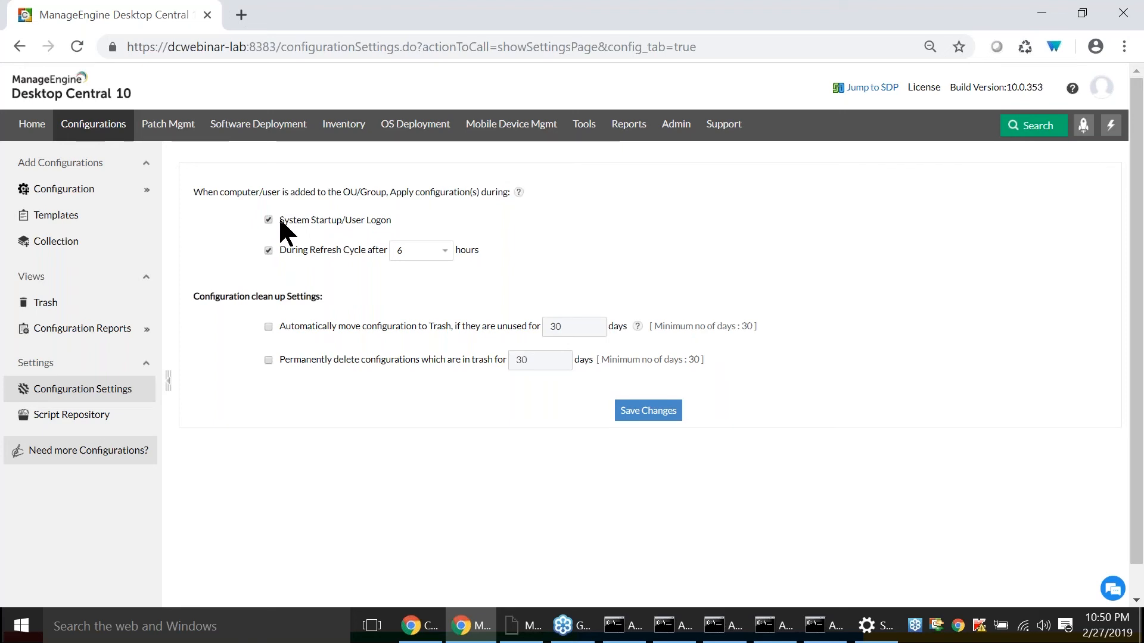
left_click_drag(283, 223, 334, 224)
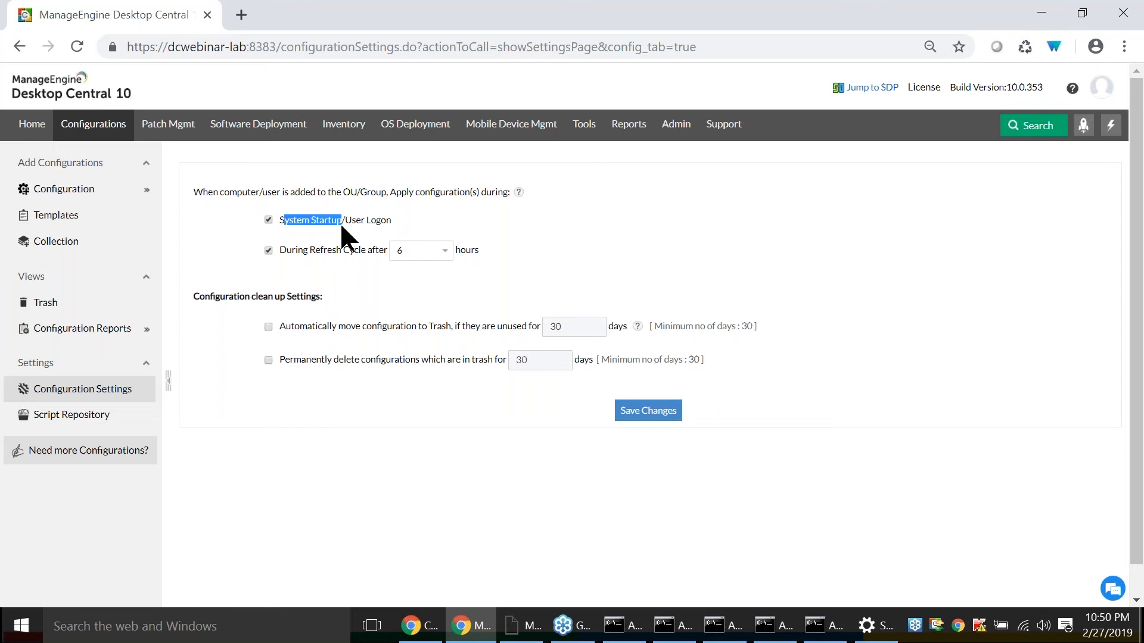
left_click(345, 223)
left_click(371, 210)
- Open the SoM Policy's AD sync settings and review the Detect and Add New Computers actions
left_click(691, 138)
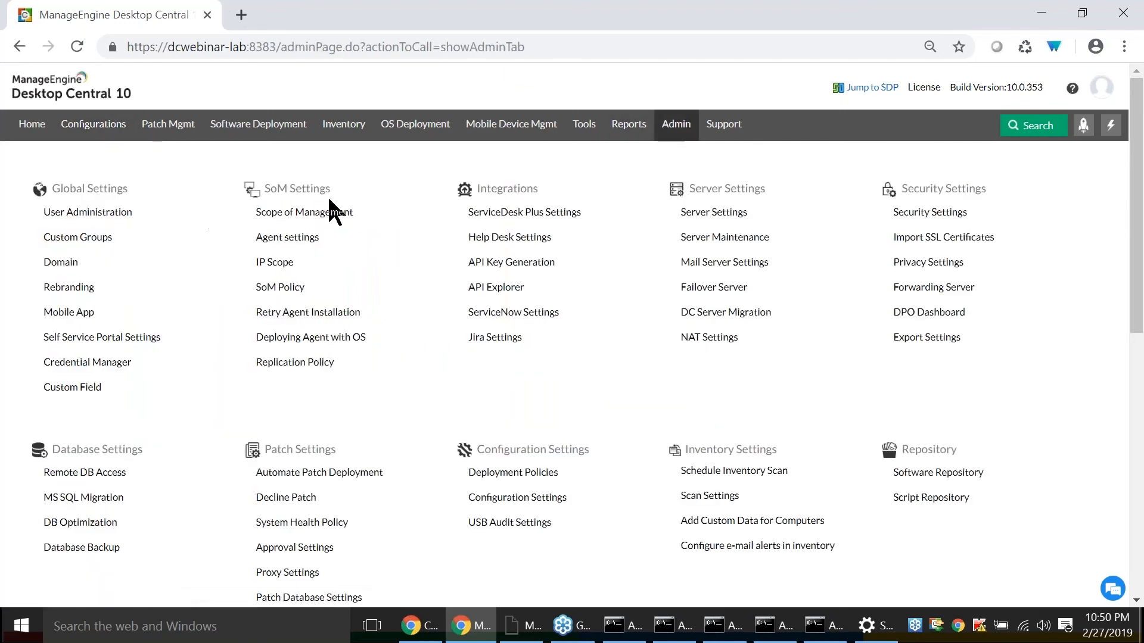
left_click(285, 287)
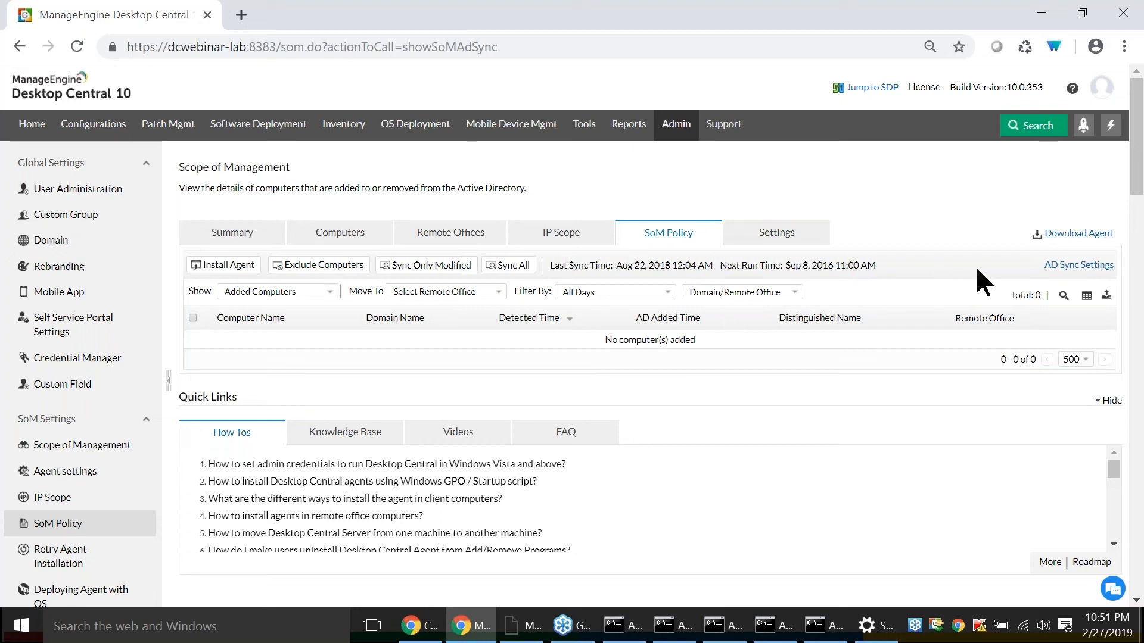
left_click(1081, 266)
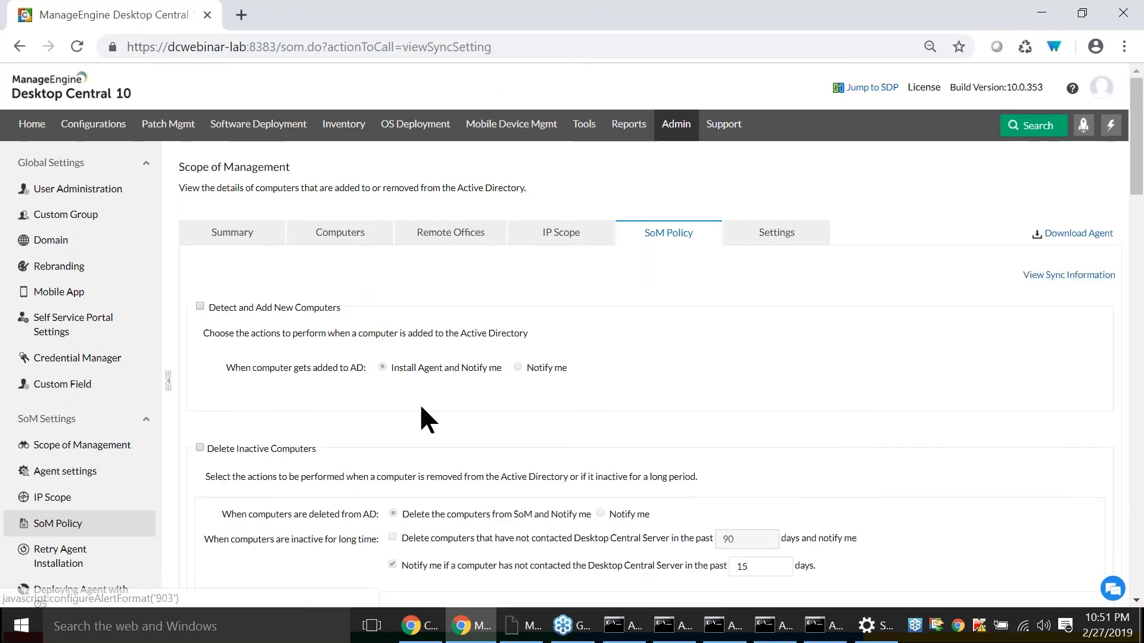
scroll(422, 407, "down", 1)
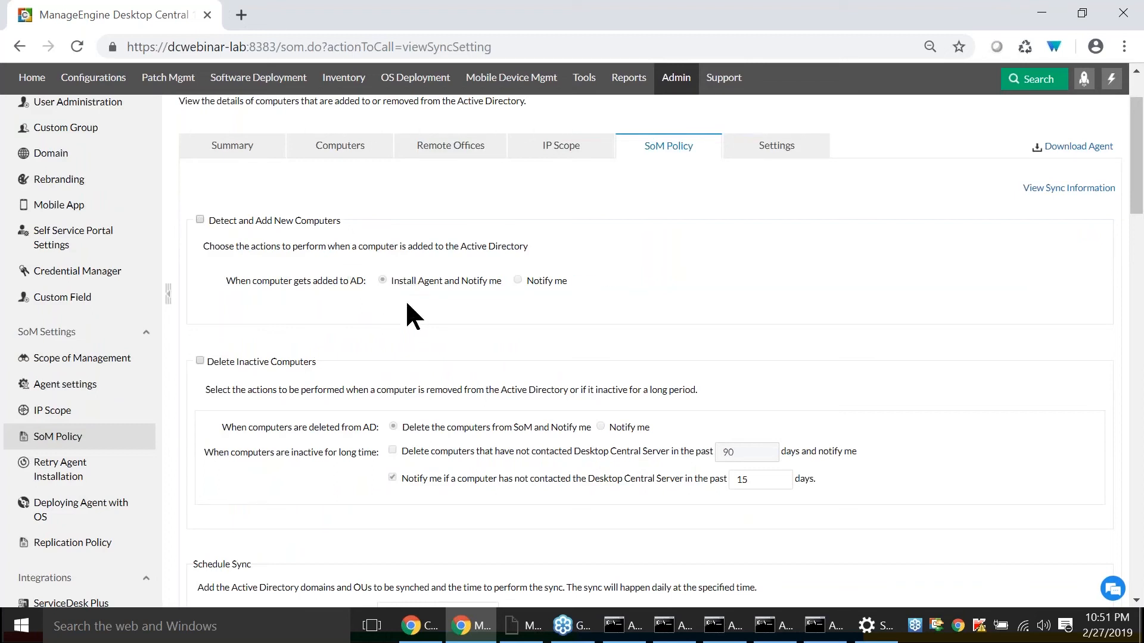
- Review the Delete Inactive Computers options and the Schedule Sync time and domains for Active Directory
mouse_move(487, 281)
scroll(388, 286, "down", 3)
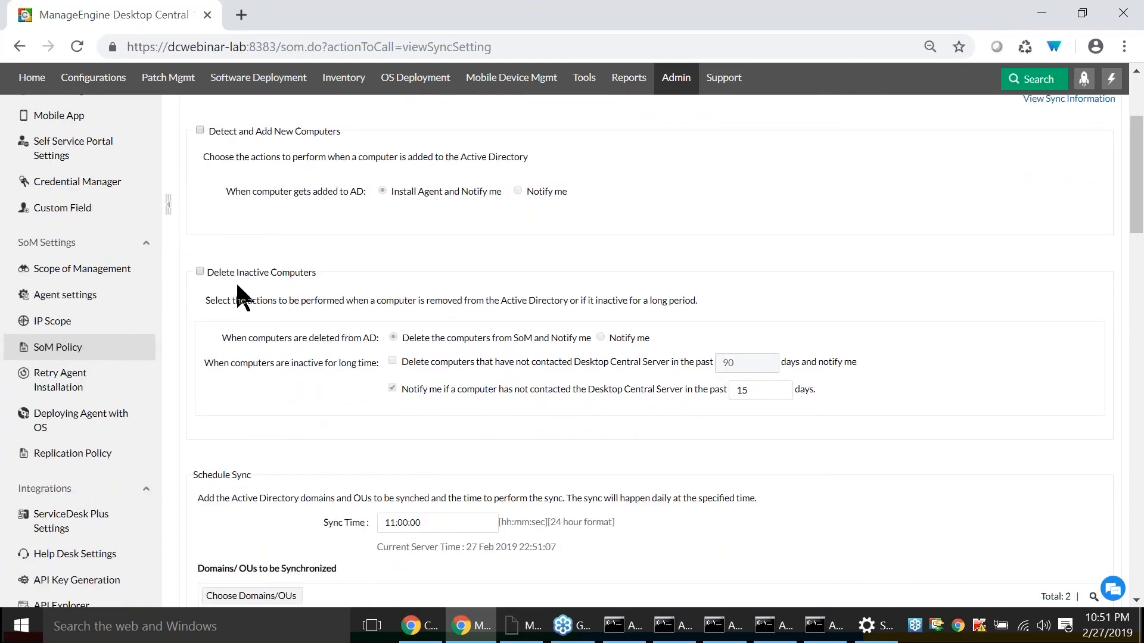
scroll(296, 320, "down", 3)
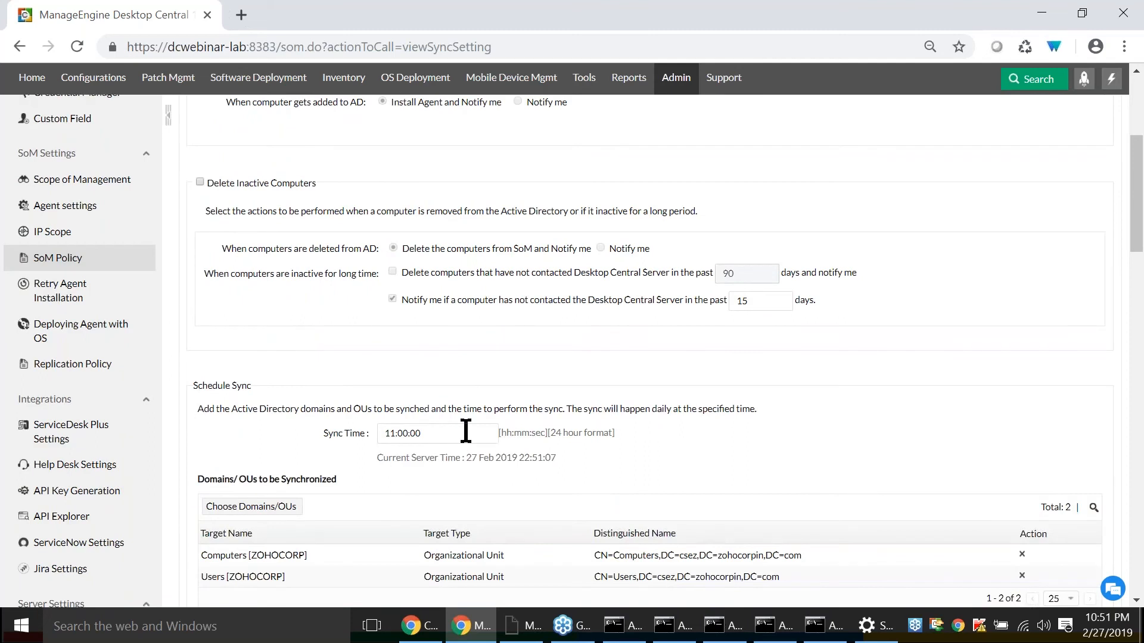
left_click(441, 433)
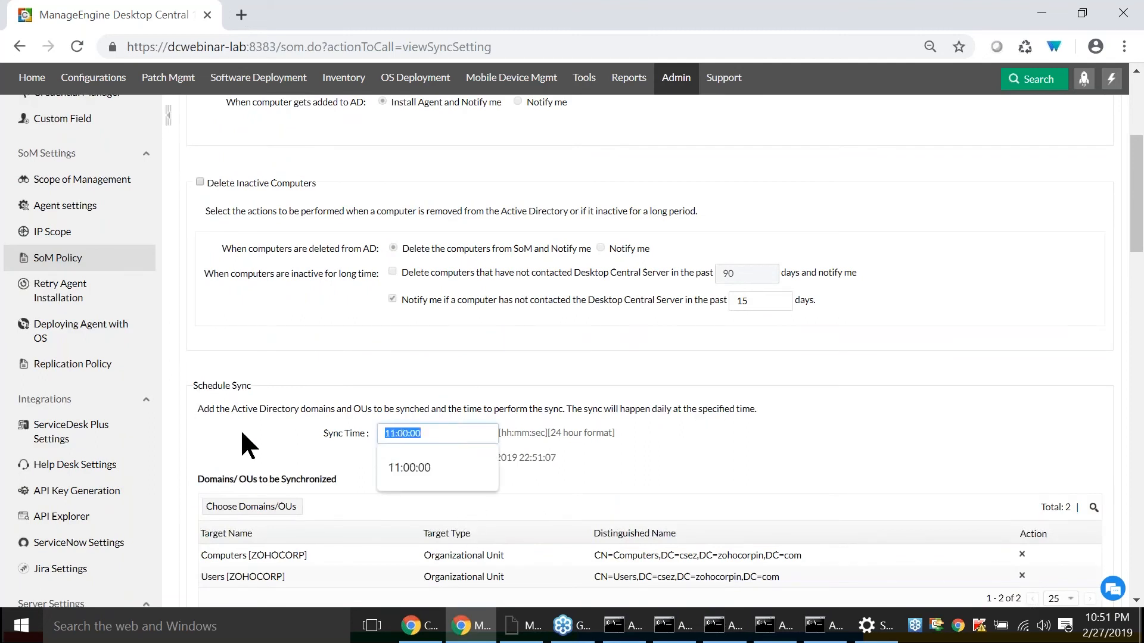
left_click(292, 455)
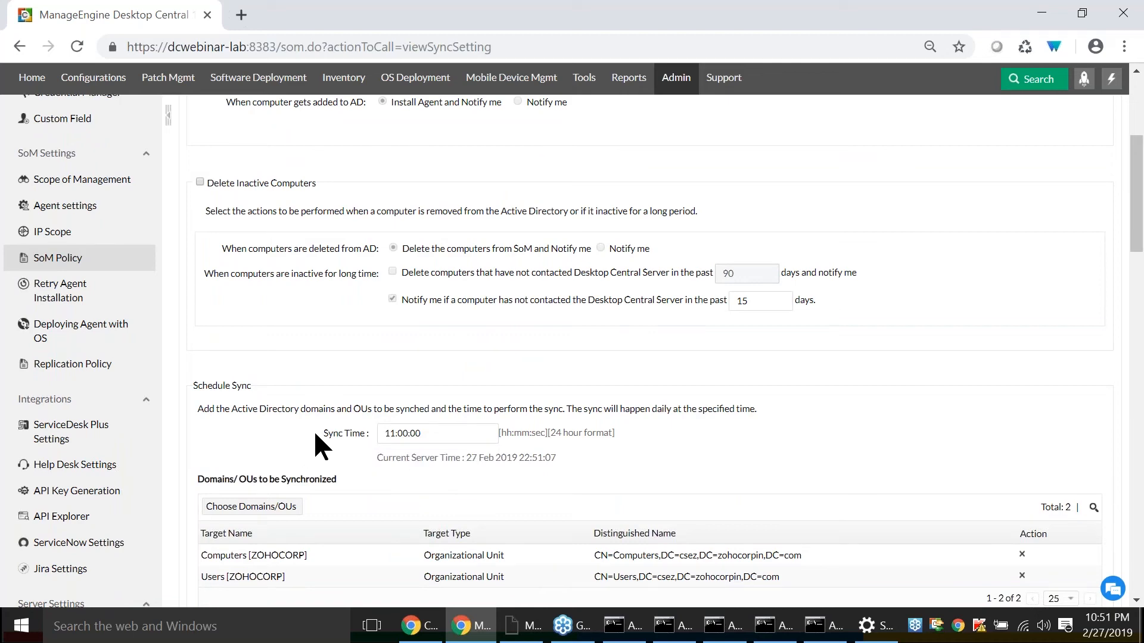
scroll(315, 435, "up", 5)
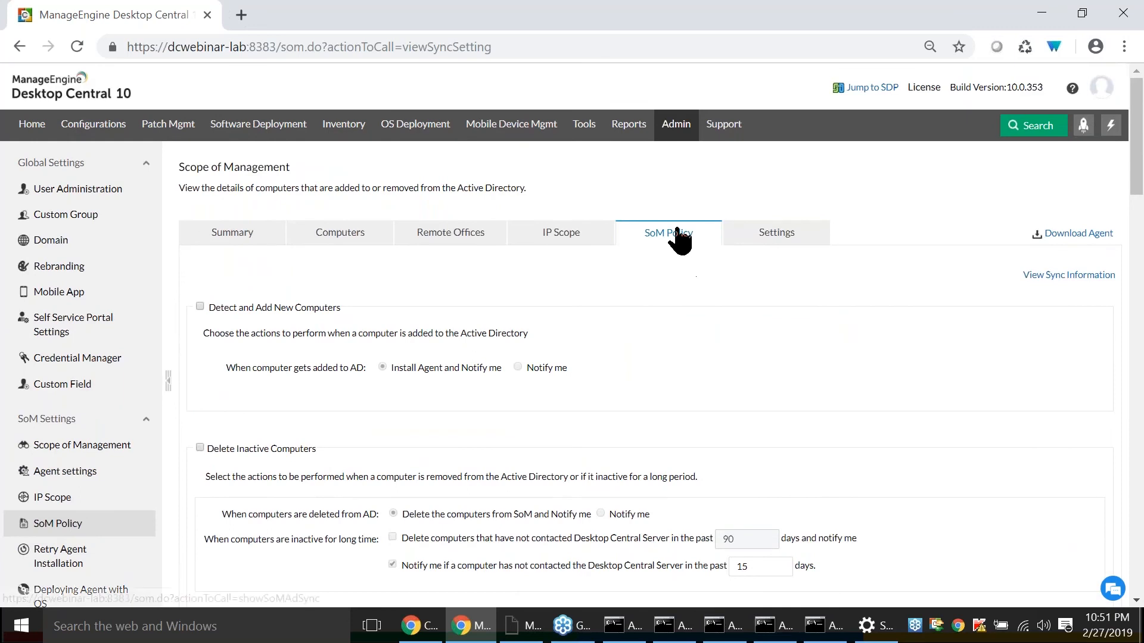
- Check the Sync Only Modified option in the SoM Policy overview and advance the presentation to the Scenario 6 slide
left_click(678, 236)
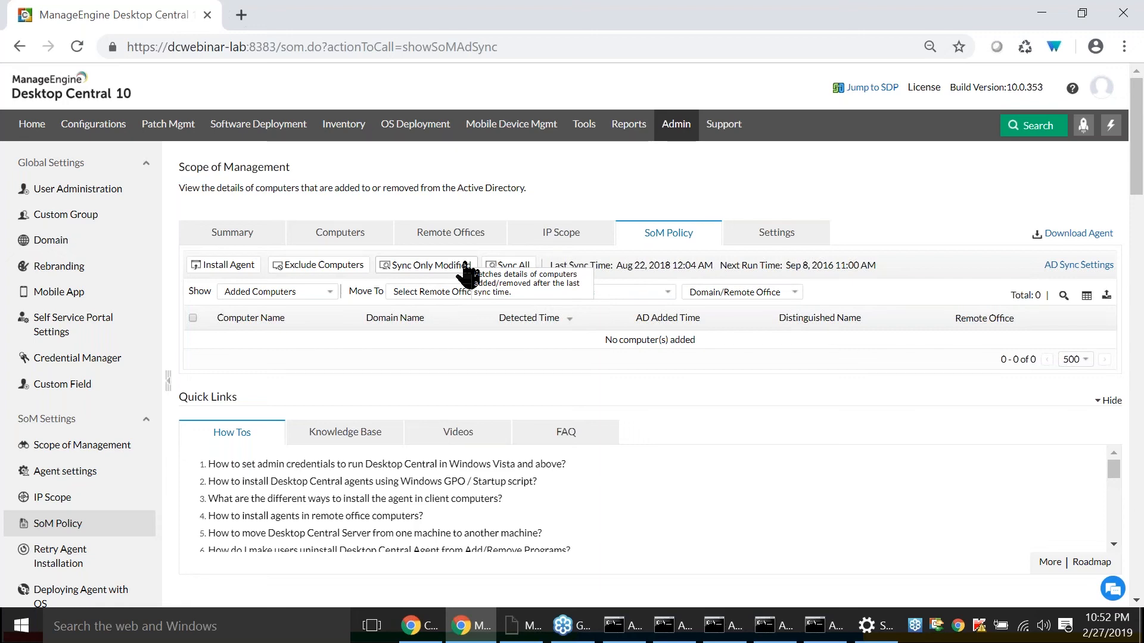
left_click(417, 625)
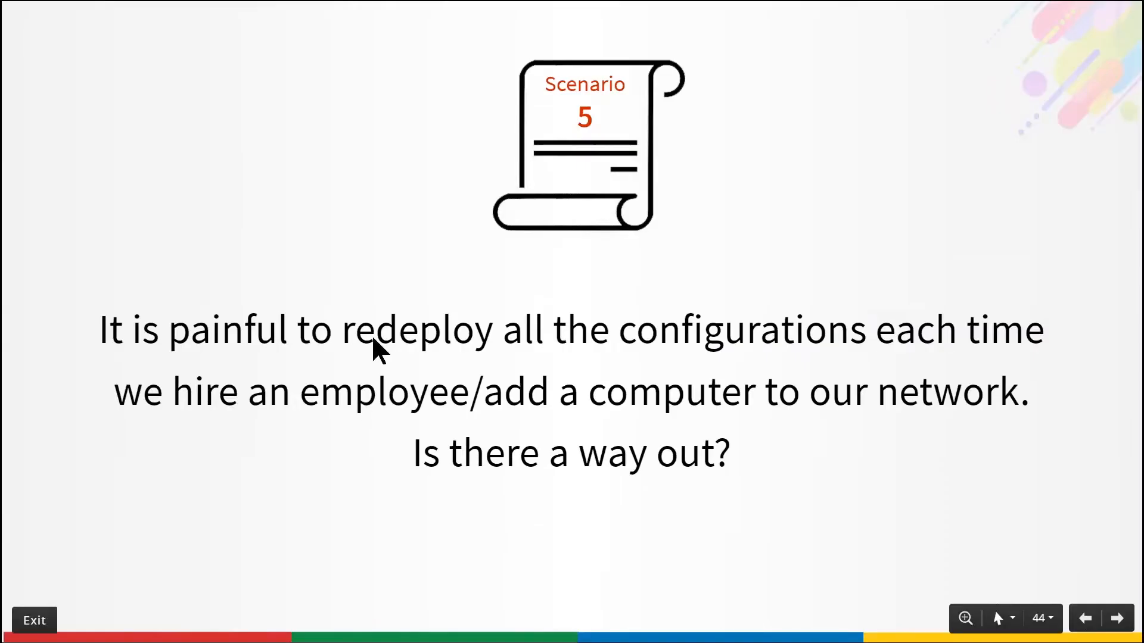
key("Right")
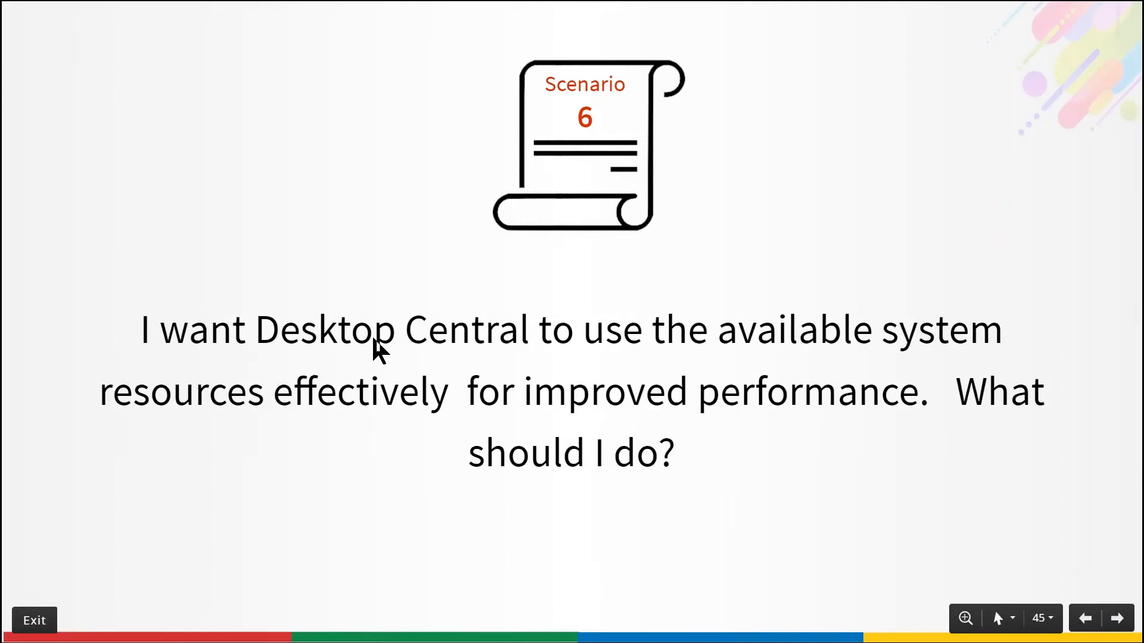